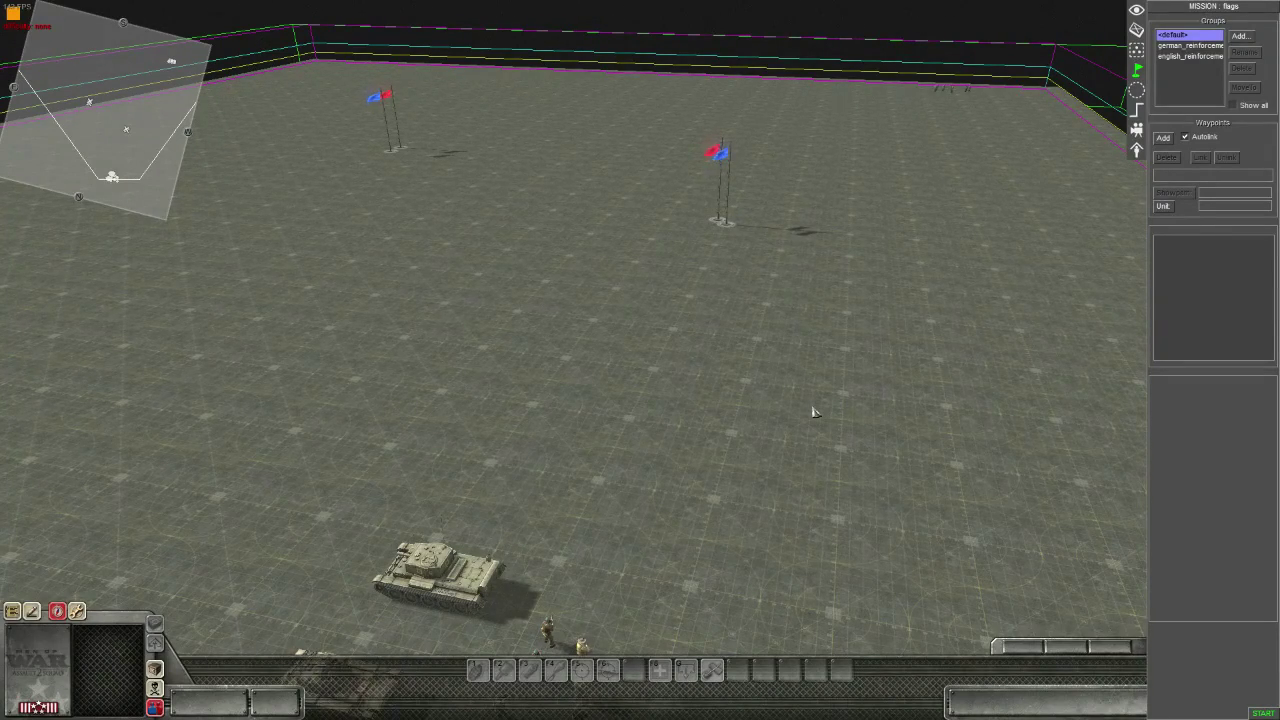
- Orbit and zoom out over the two-flag mission, then show the fauna/human/vehicle object browser with F1
middle_drag(726, 354, 666, 372)
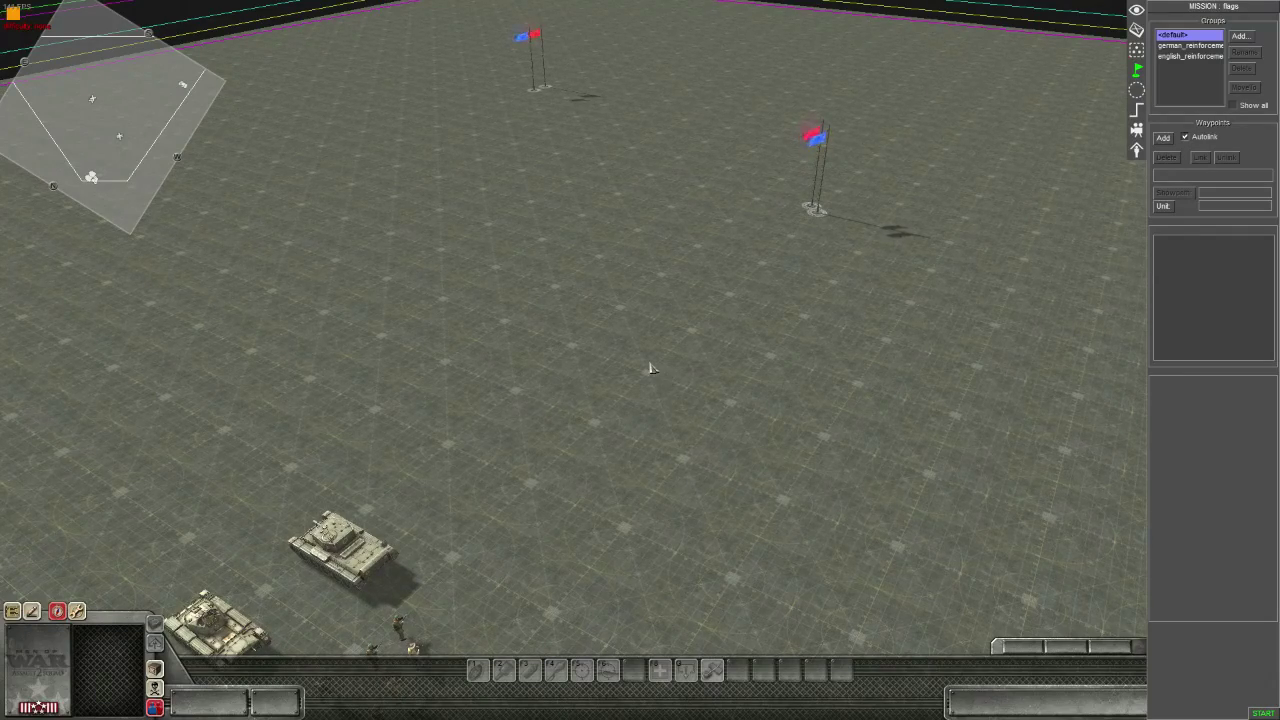
scroll(650, 368, down, 3)
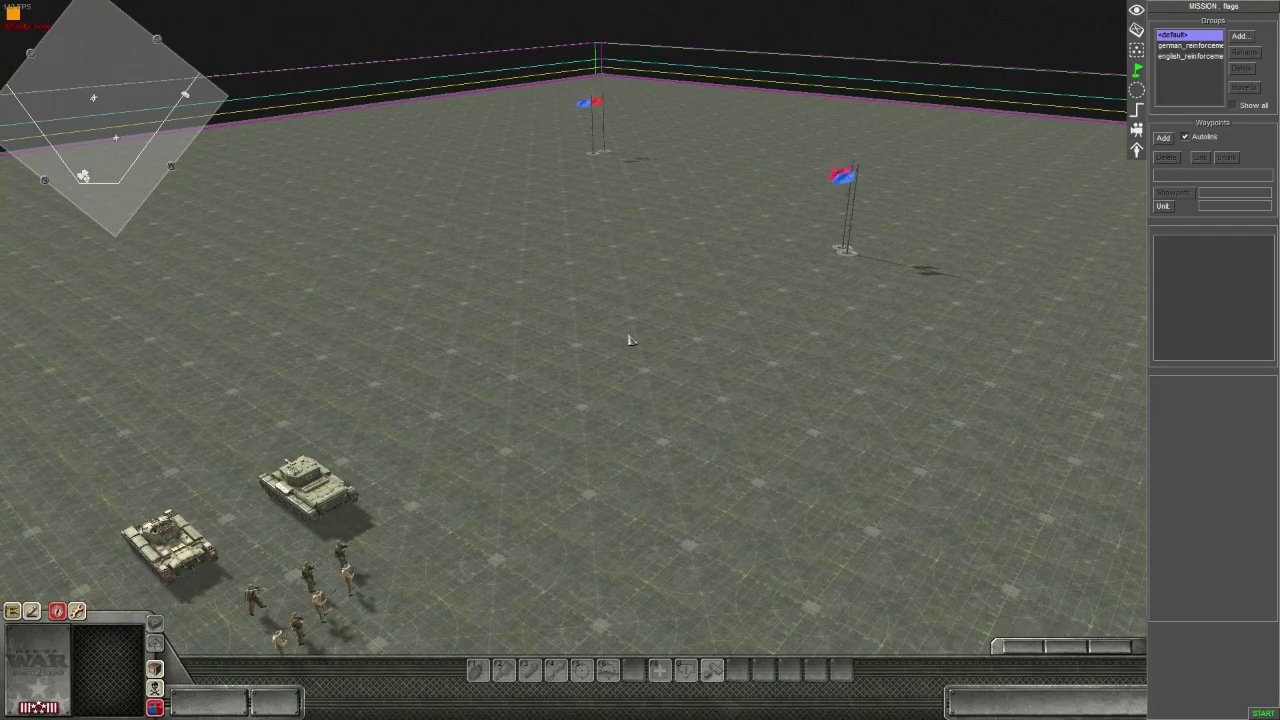
key(F1)
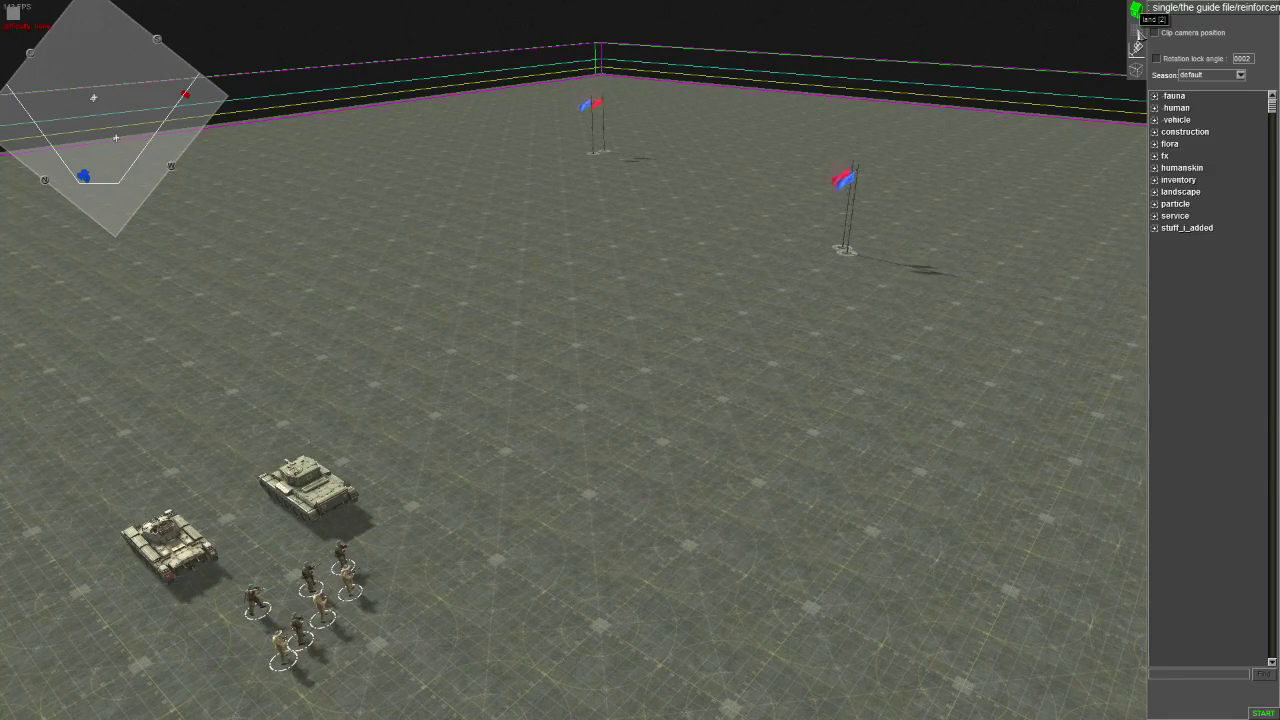
- Unload the flags mission from the Mission editor menu
click(1138, 34)
key(Escape)
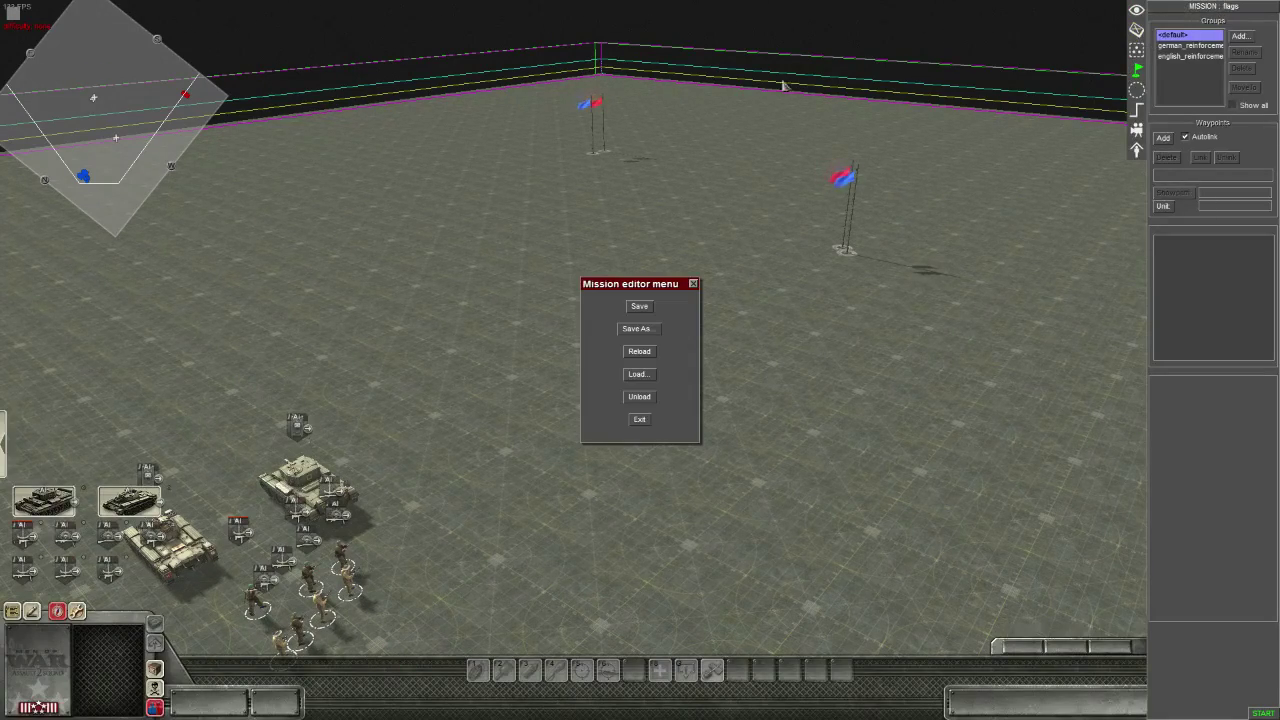
click(633, 398)
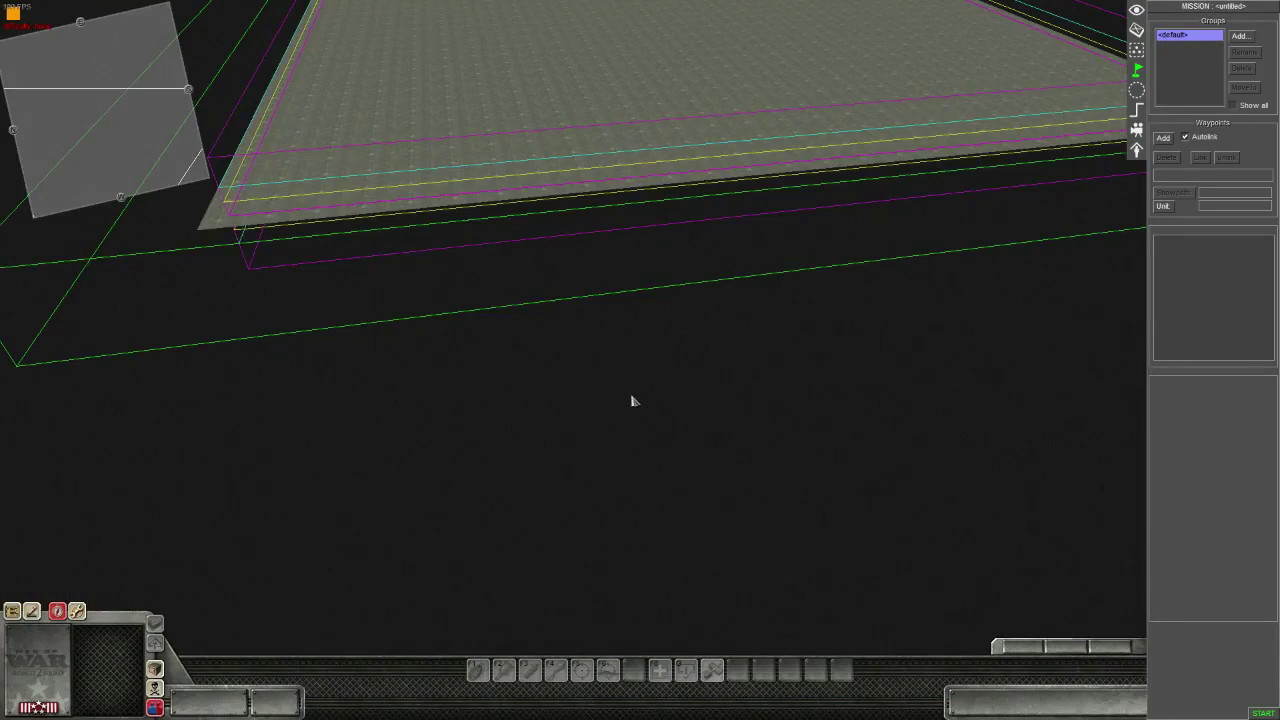
scroll(486, 234, up, 5)
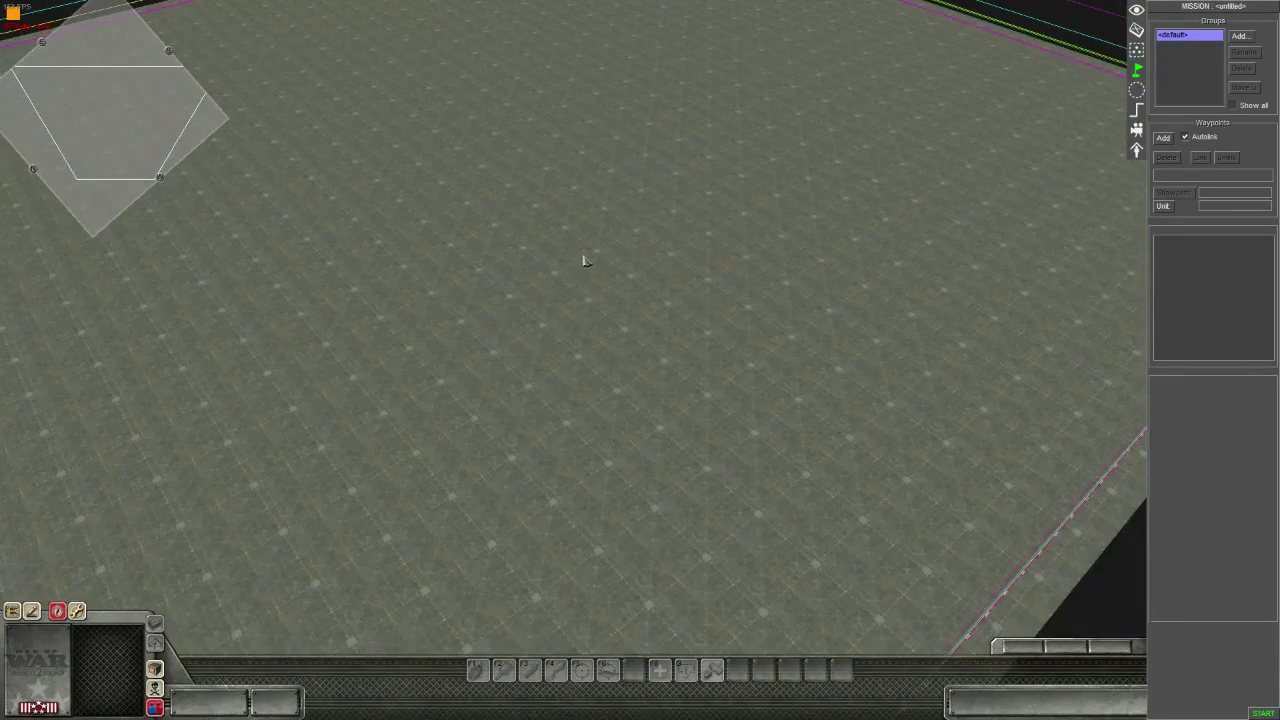
key(F1)
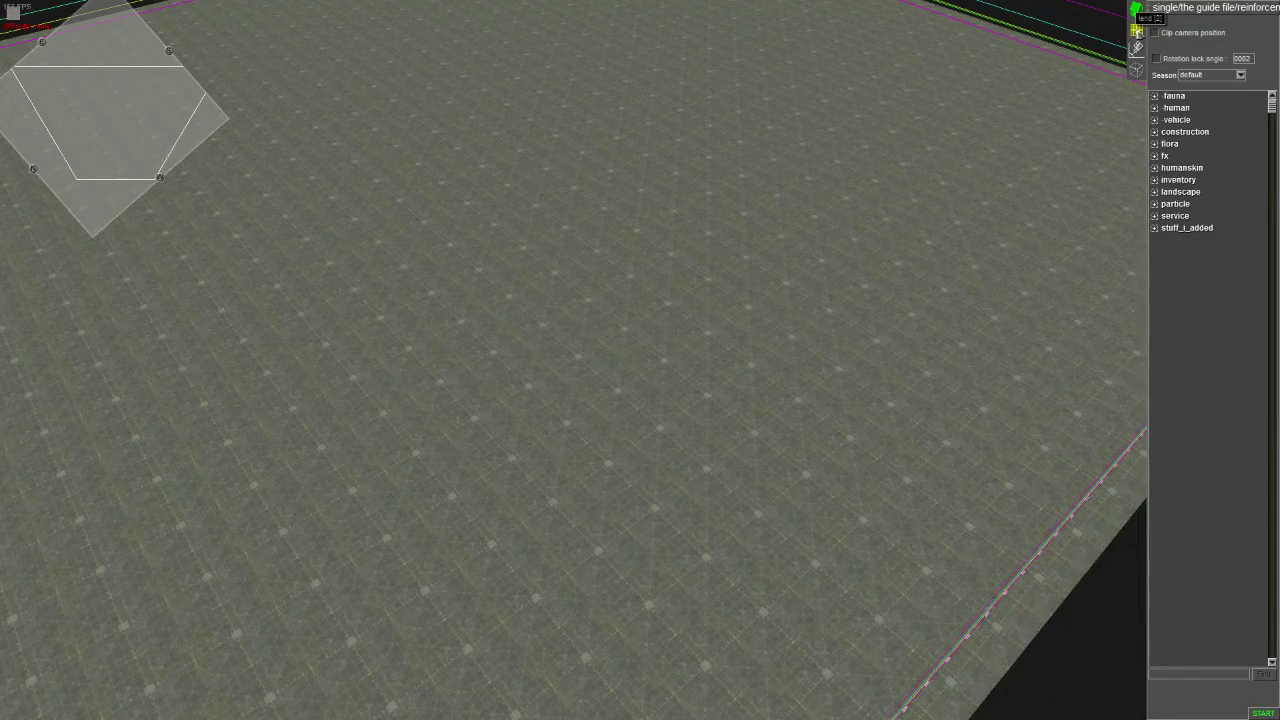
- In the land editor, start a new map from the Map editor menu, discarding unsaved data
click(1137, 31)
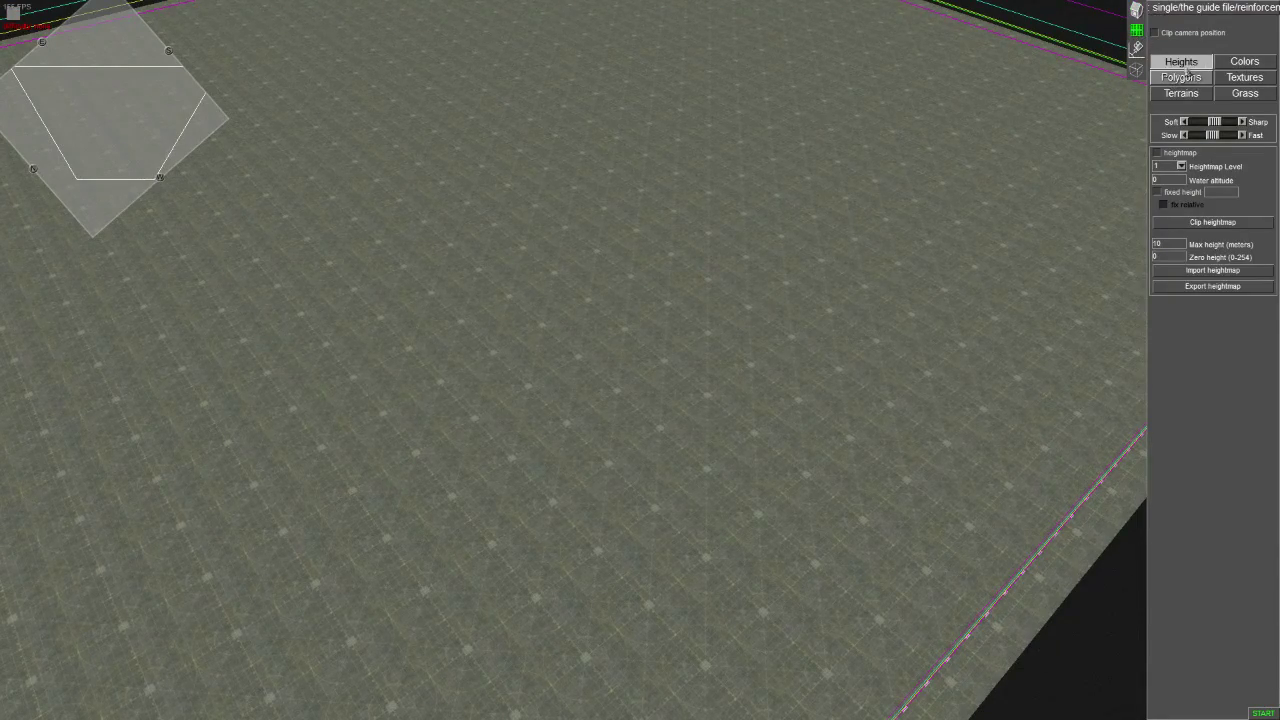
mouse_move(563, 445)
right_down()
mouse_move(686, 428)
mouse_move(394, 306)
mouse_move(477, 77)
mouse_move(675, 124)
mouse_move(540, 286)
mouse_move(457, 323)
right_up()
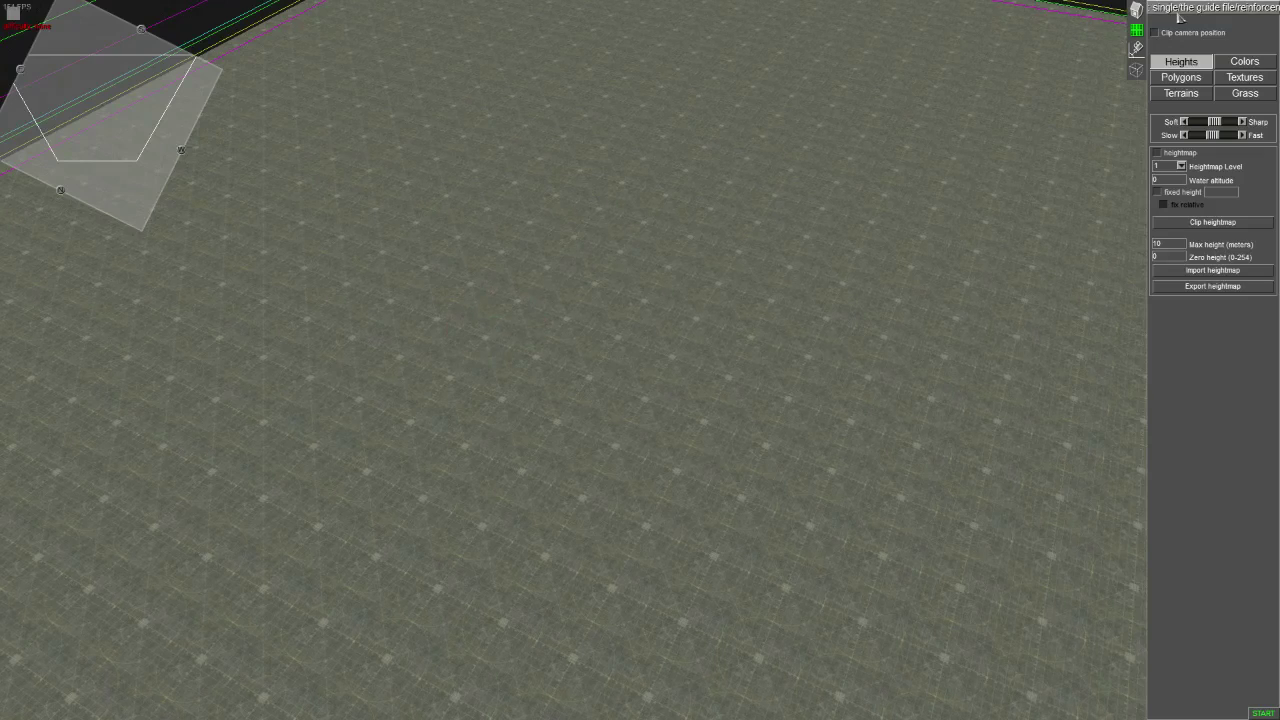
key(Escape)
click(636, 393)
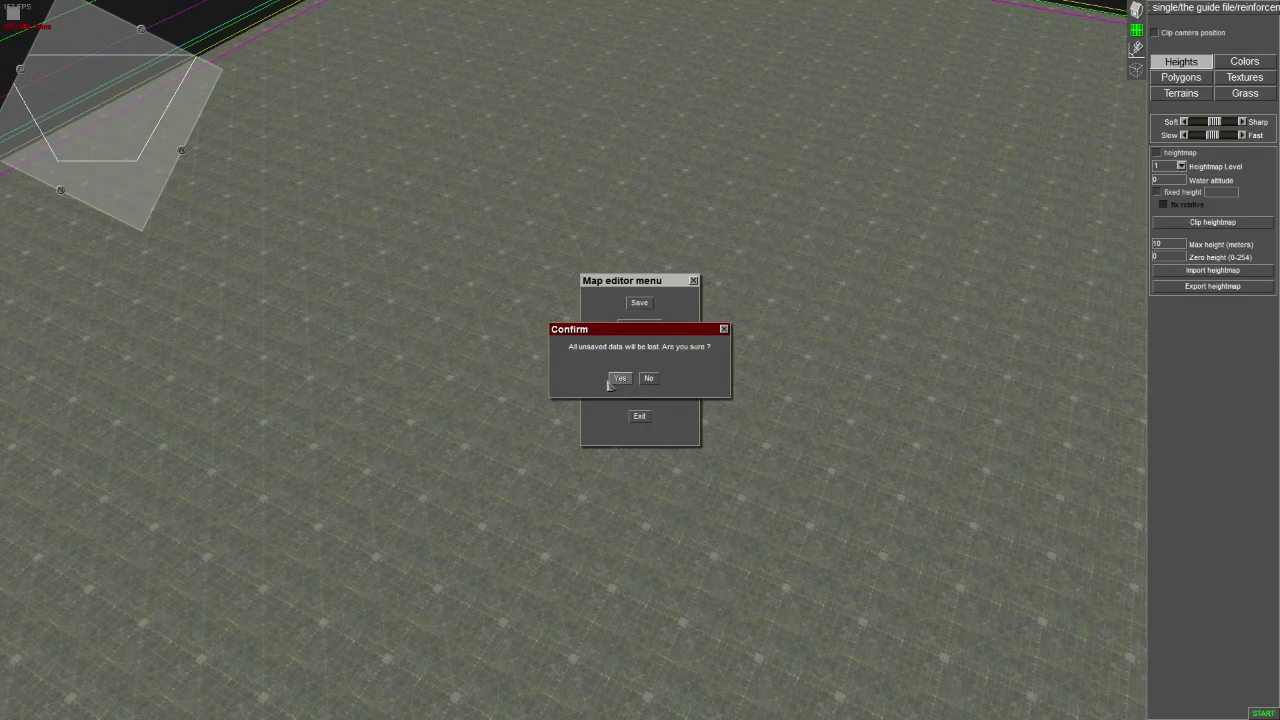
click(620, 379)
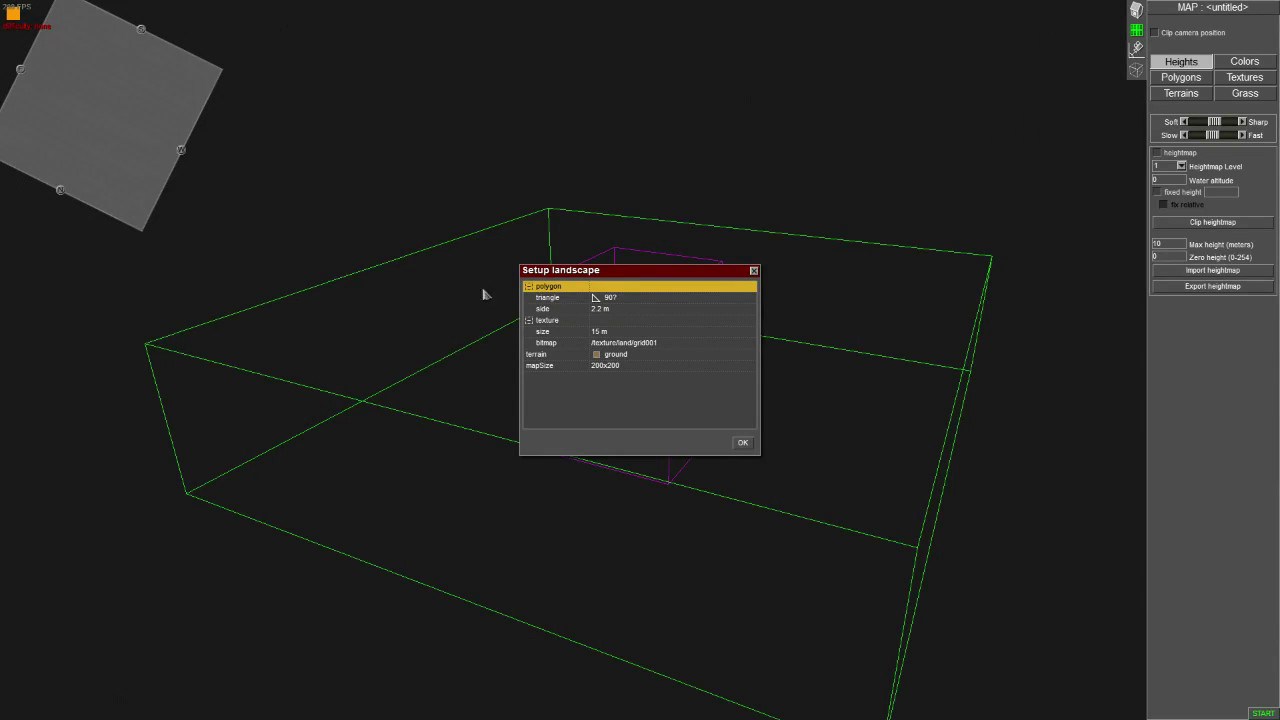
- Generate the landscape with 90° triangle polygons and a 2.2 m side length
click(636, 368)
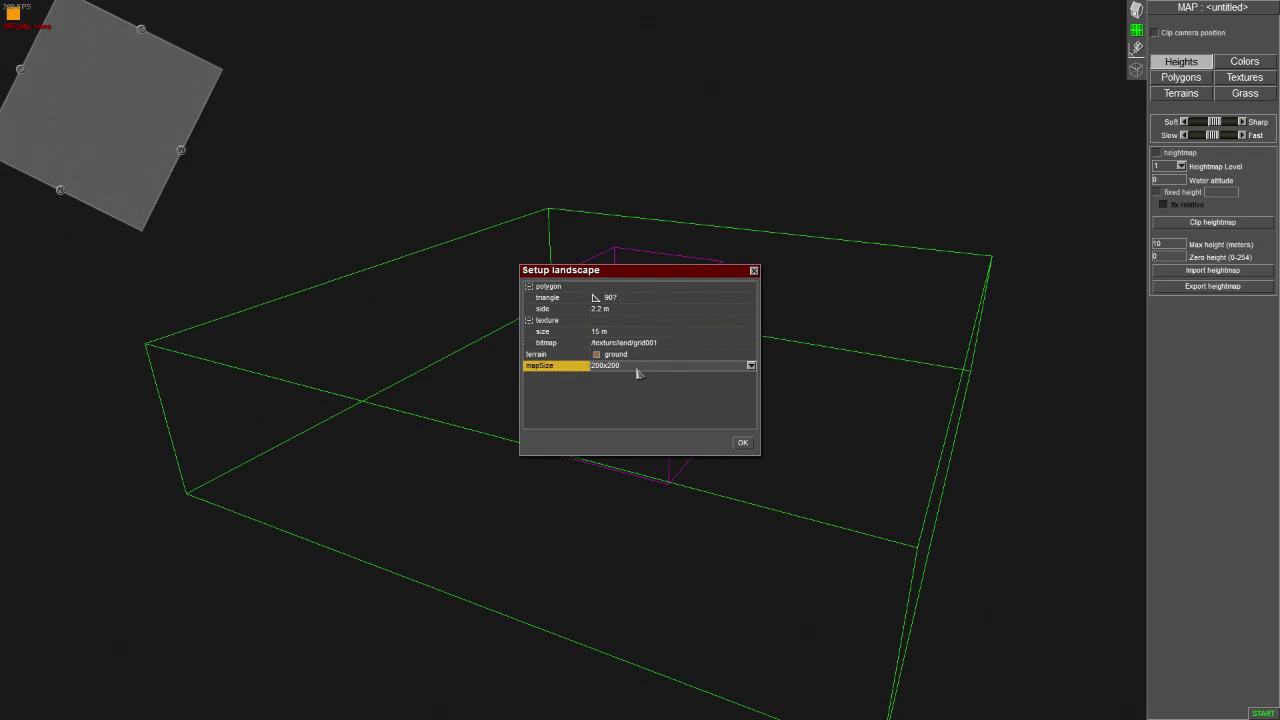
click(632, 298)
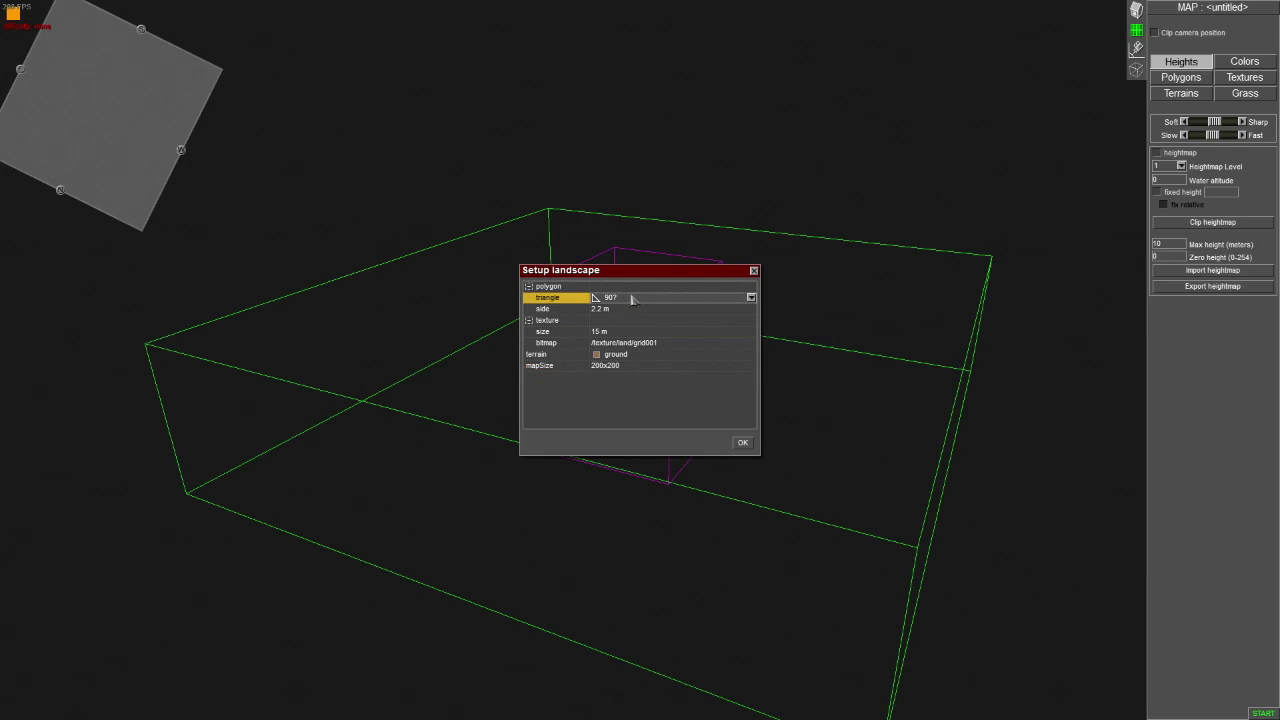
click(751, 298)
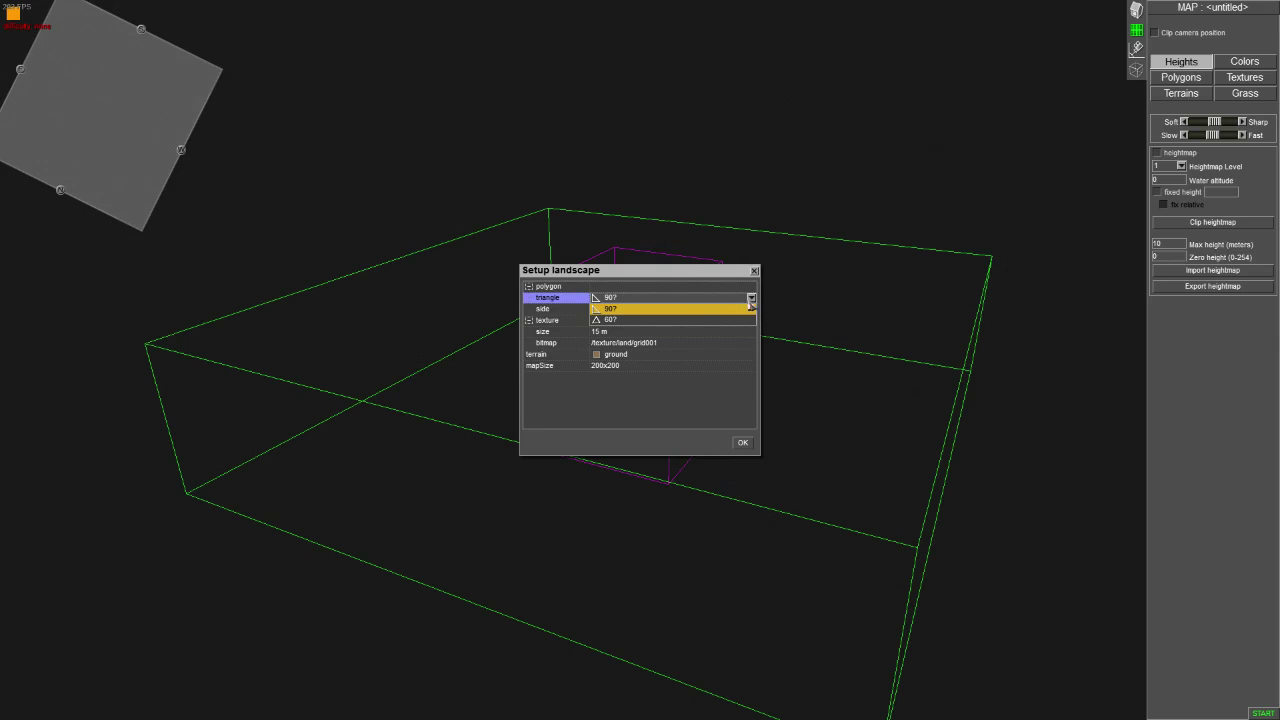
click(622, 310)
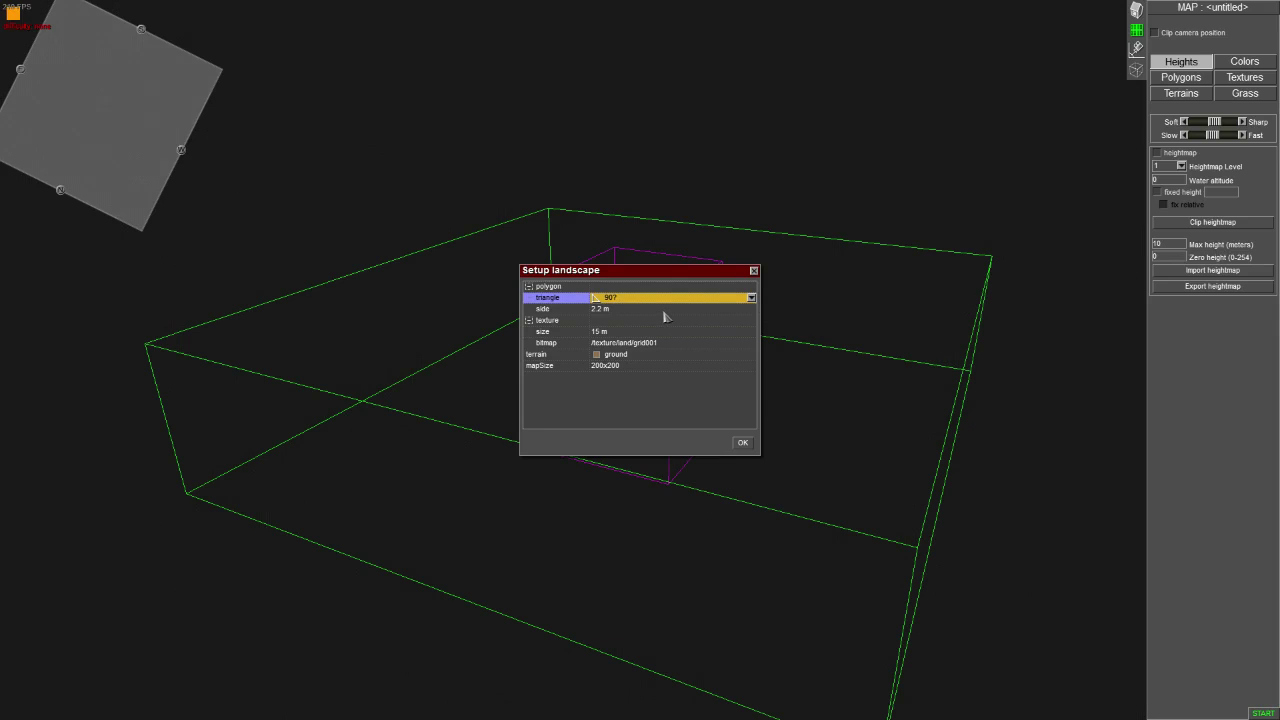
click(628, 298)
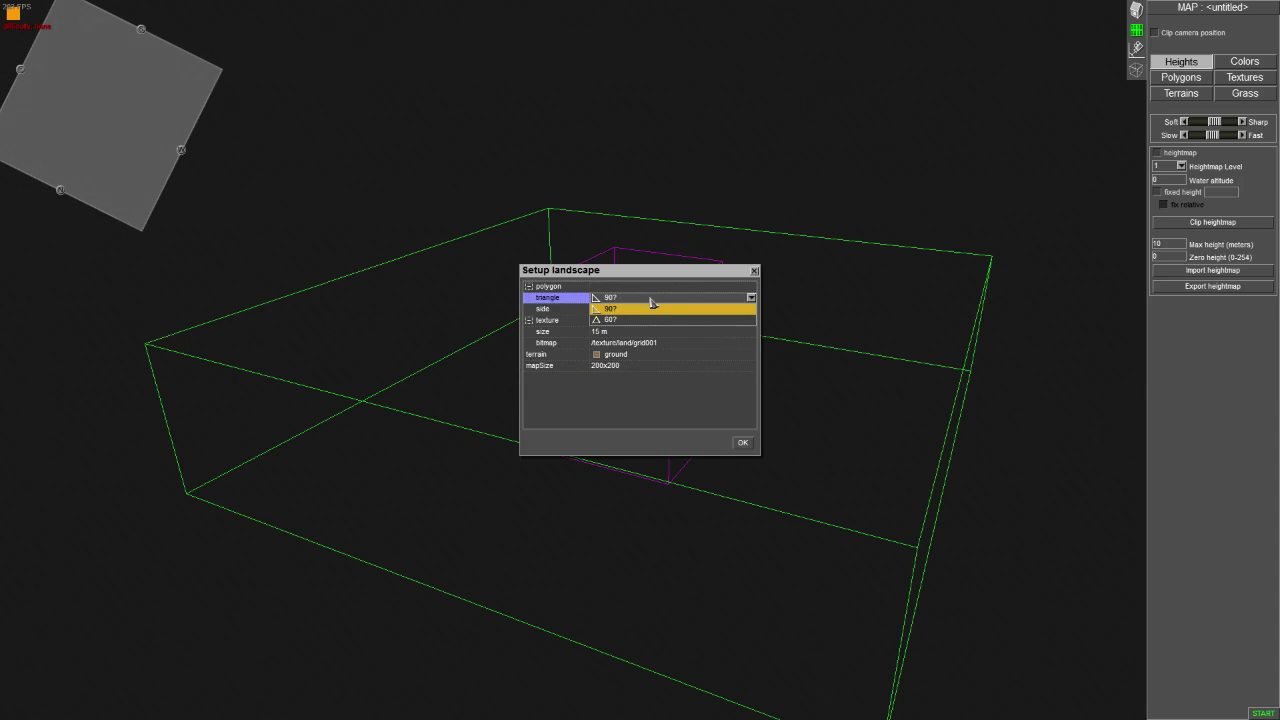
click(657, 298)
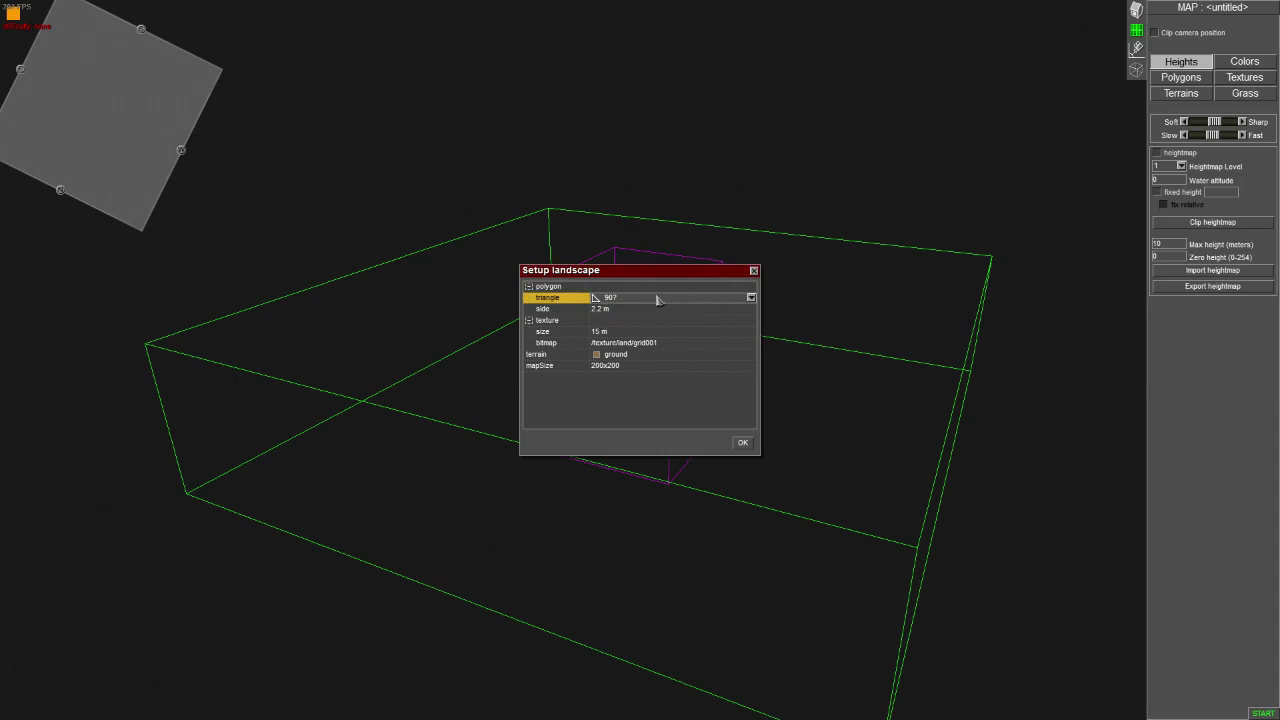
click(647, 311)
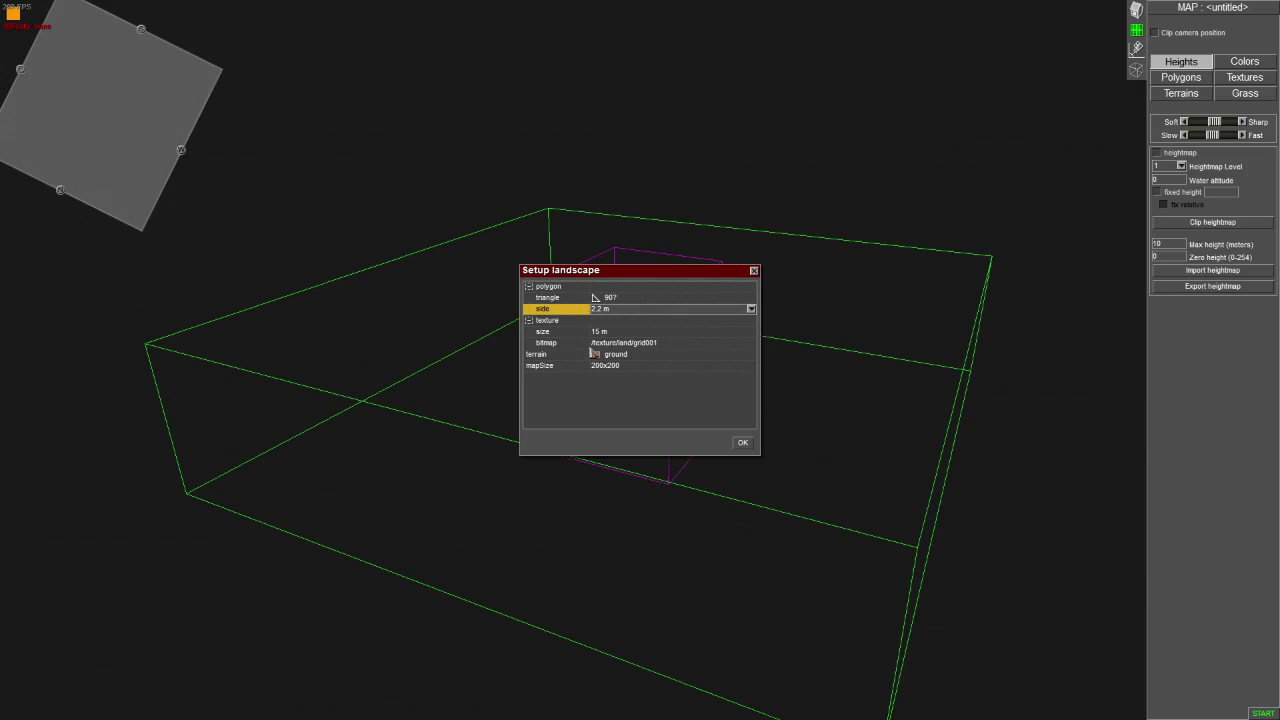
click(743, 443)
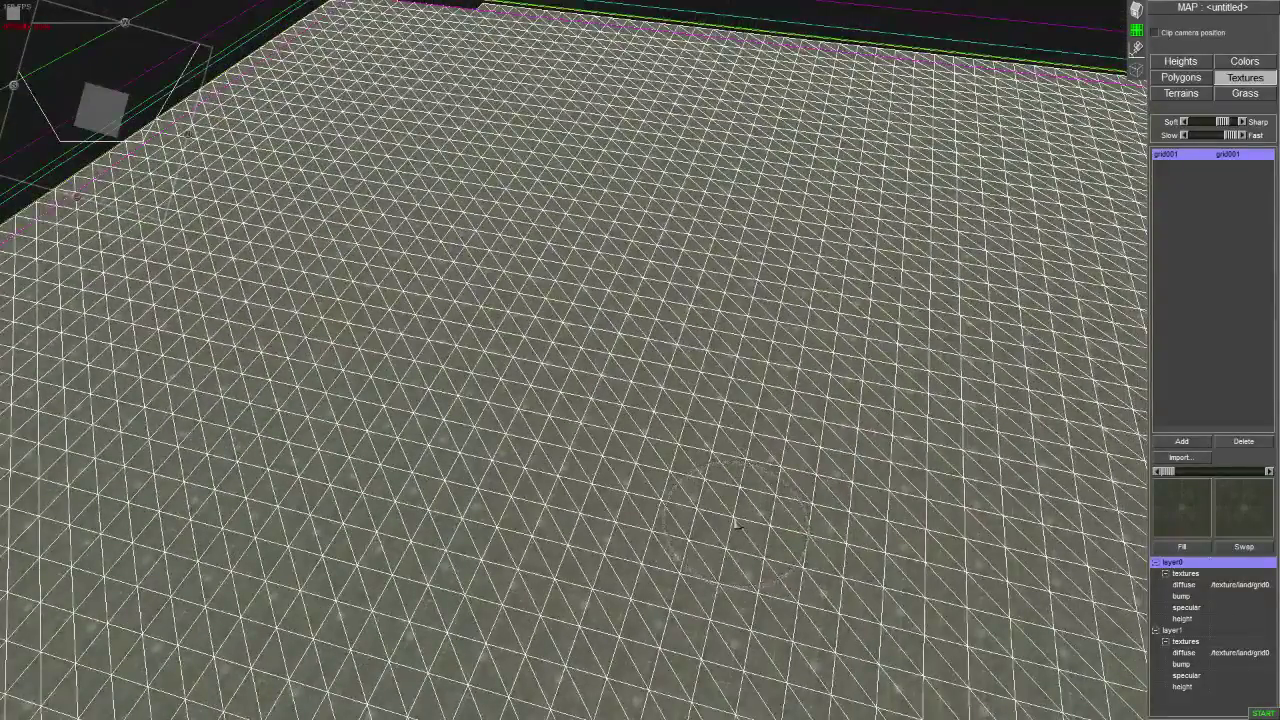
- Toggle the triangle wireframe overlay off and on over the textured ground
key(w)
key(w)
key(w)
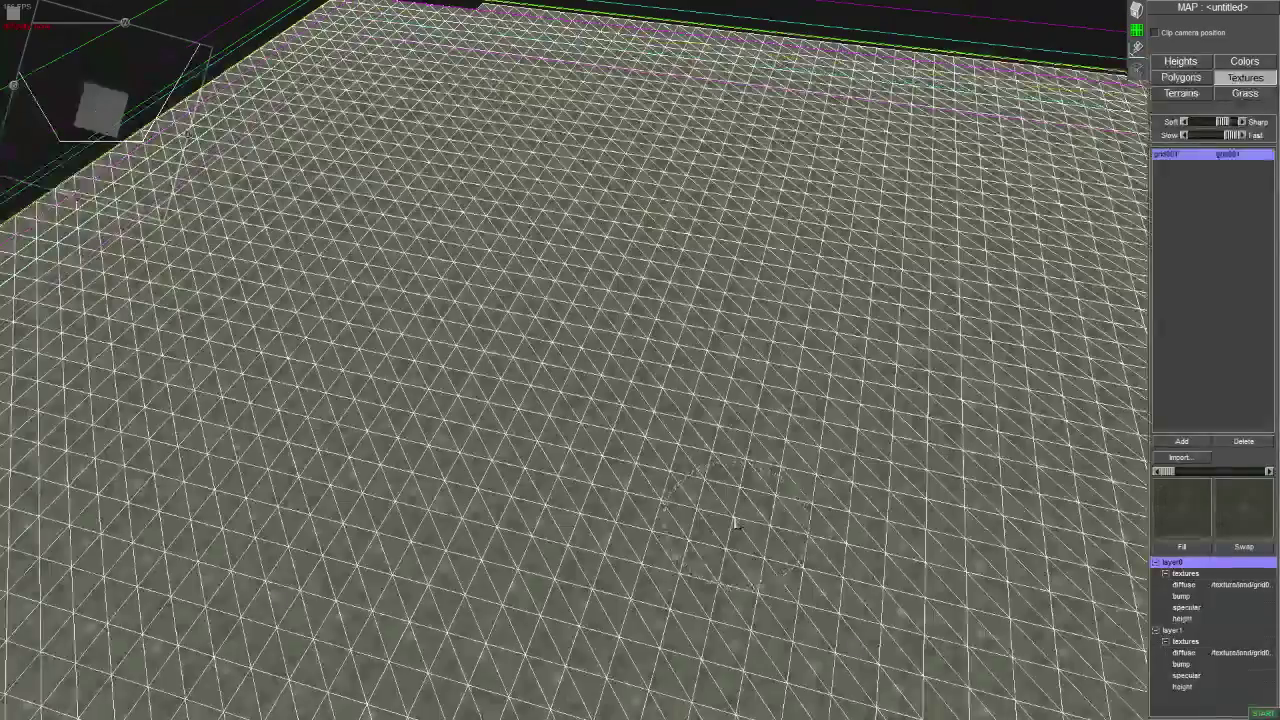
scroll(458, 497, up, 3)
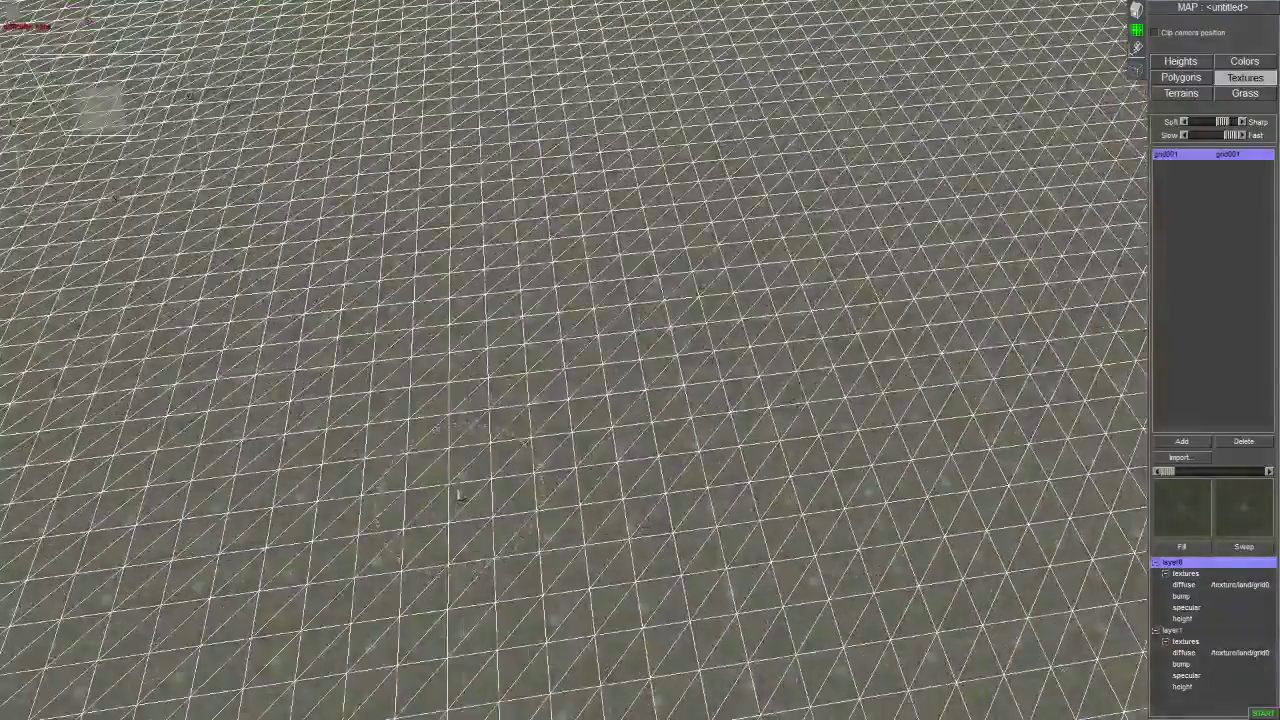
scroll(458, 497, up, 3)
scroll(458, 497, up, 2)
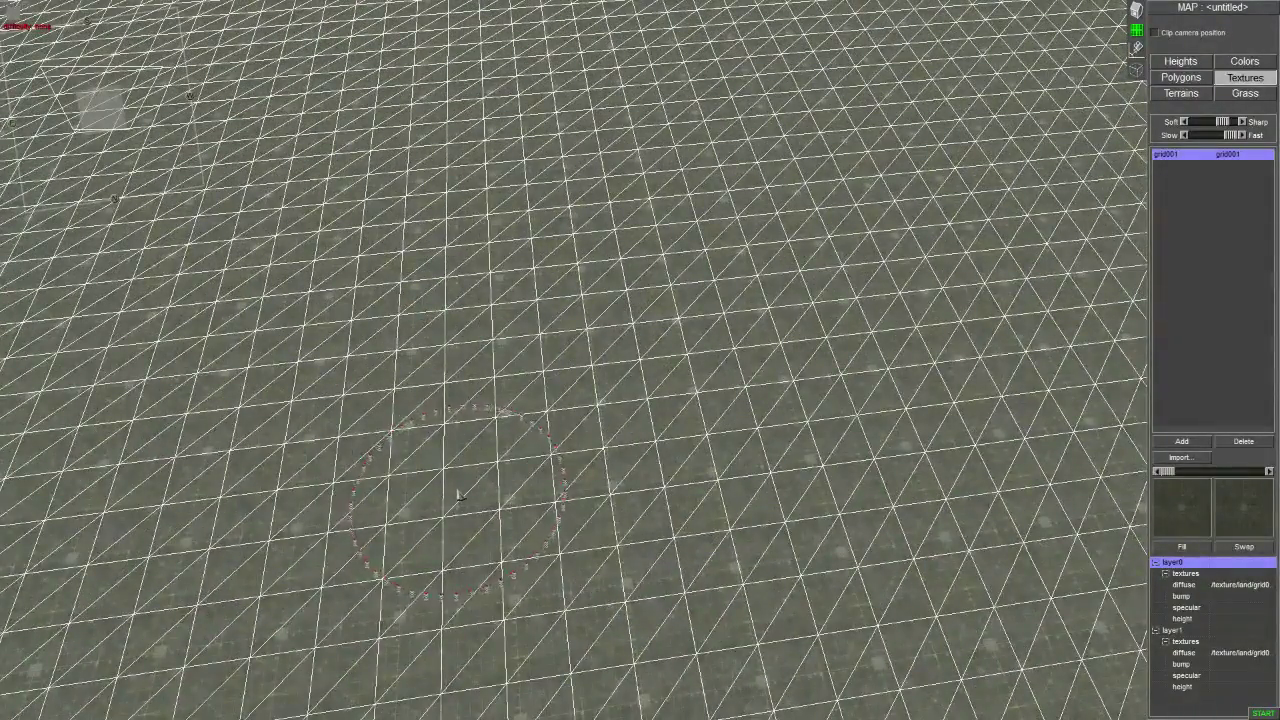
key(w)
key(w)
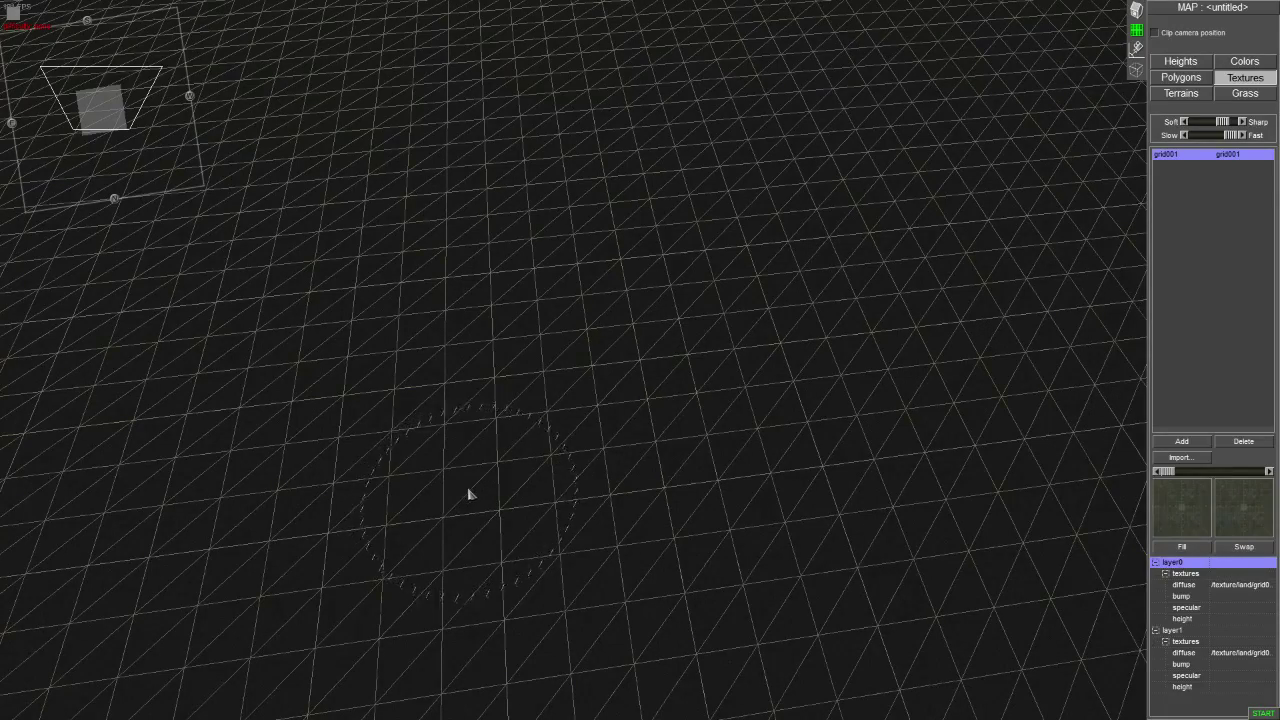
key(w)
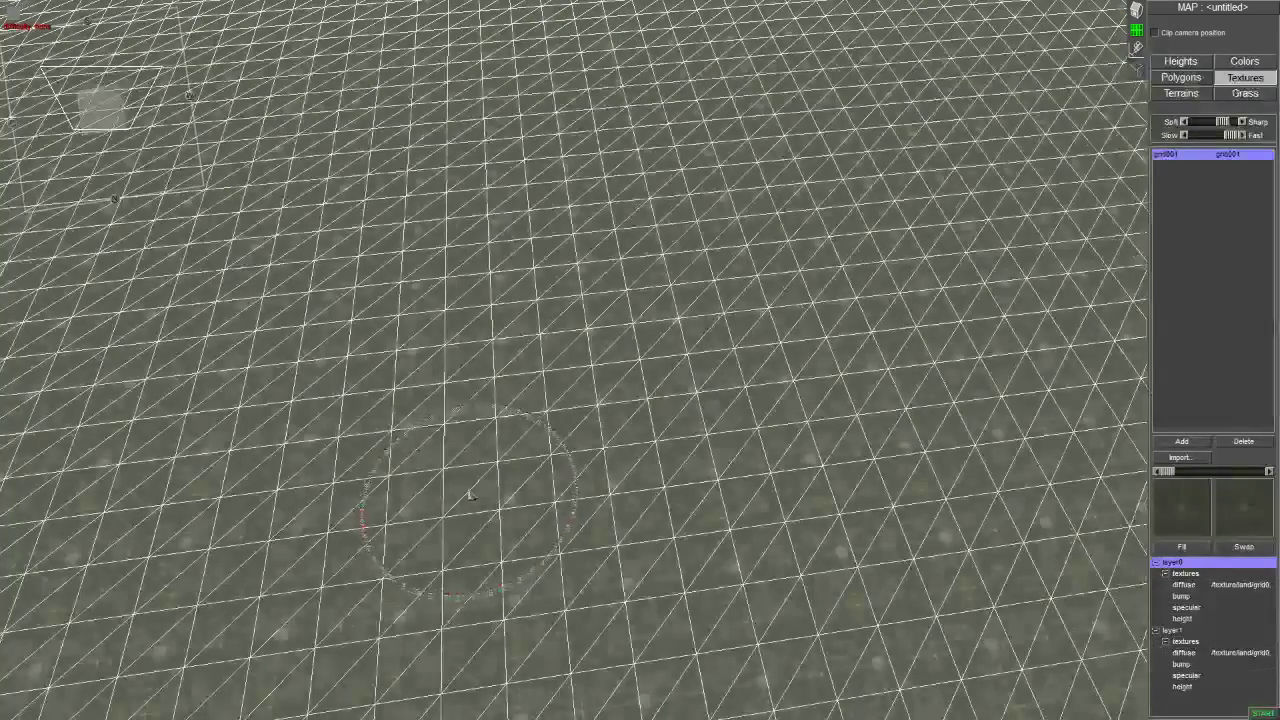
key(w)
key(w)
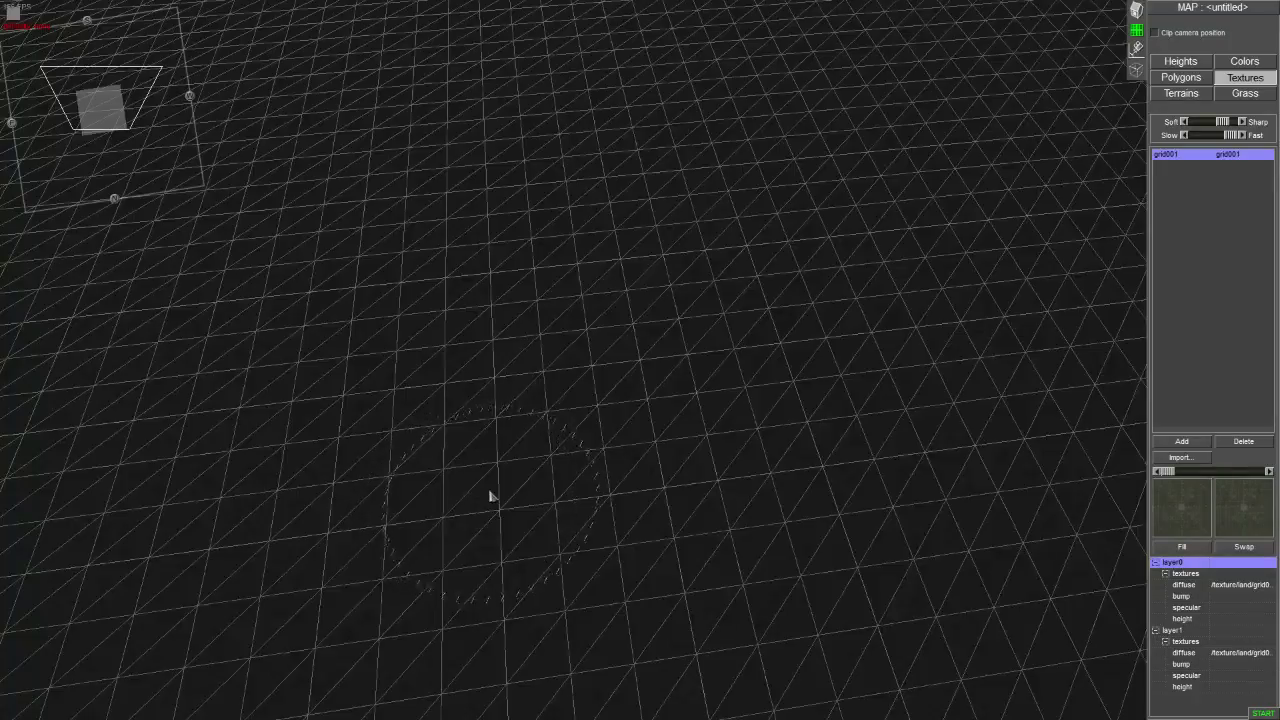
key(w)
- Tilt and rotate the camera to bring the terrain corner into view
mouse_move(489, 497)
right_down()
mouse_move(489, 440)
mouse_move(489, 520)
right_up()
scroll(349, 335, up, 3)
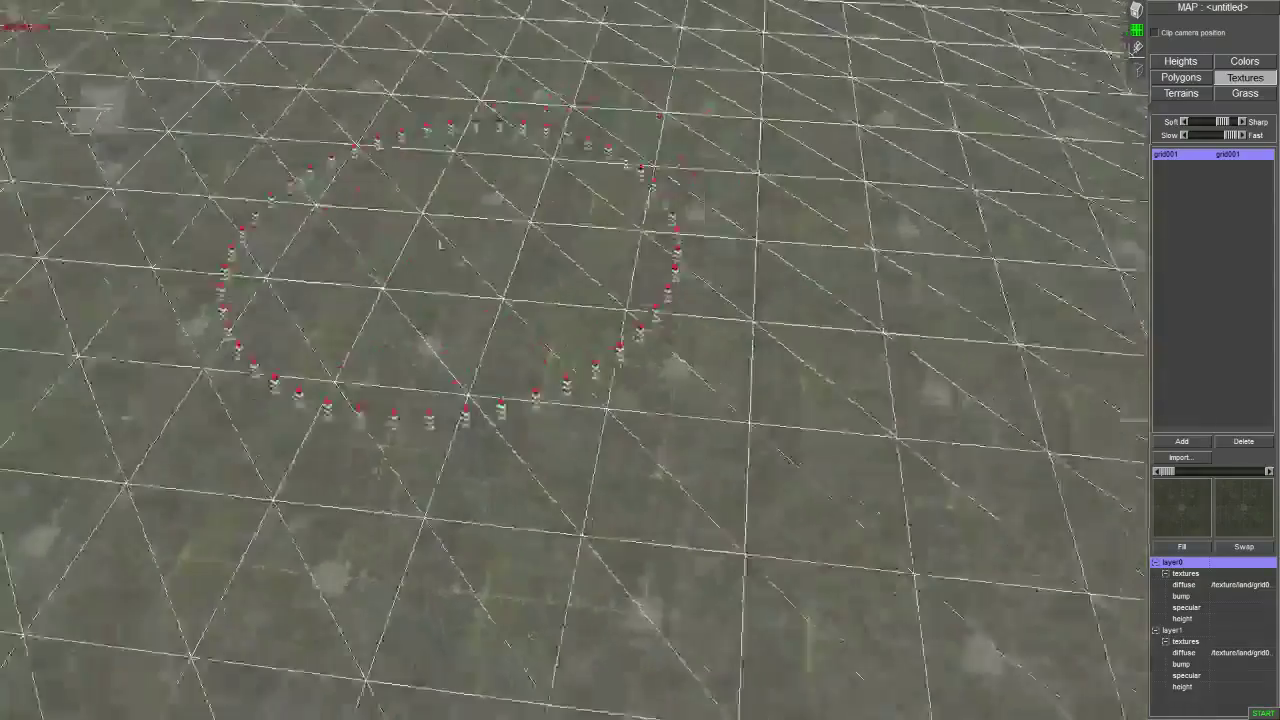
drag(349, 335, 474, 345)
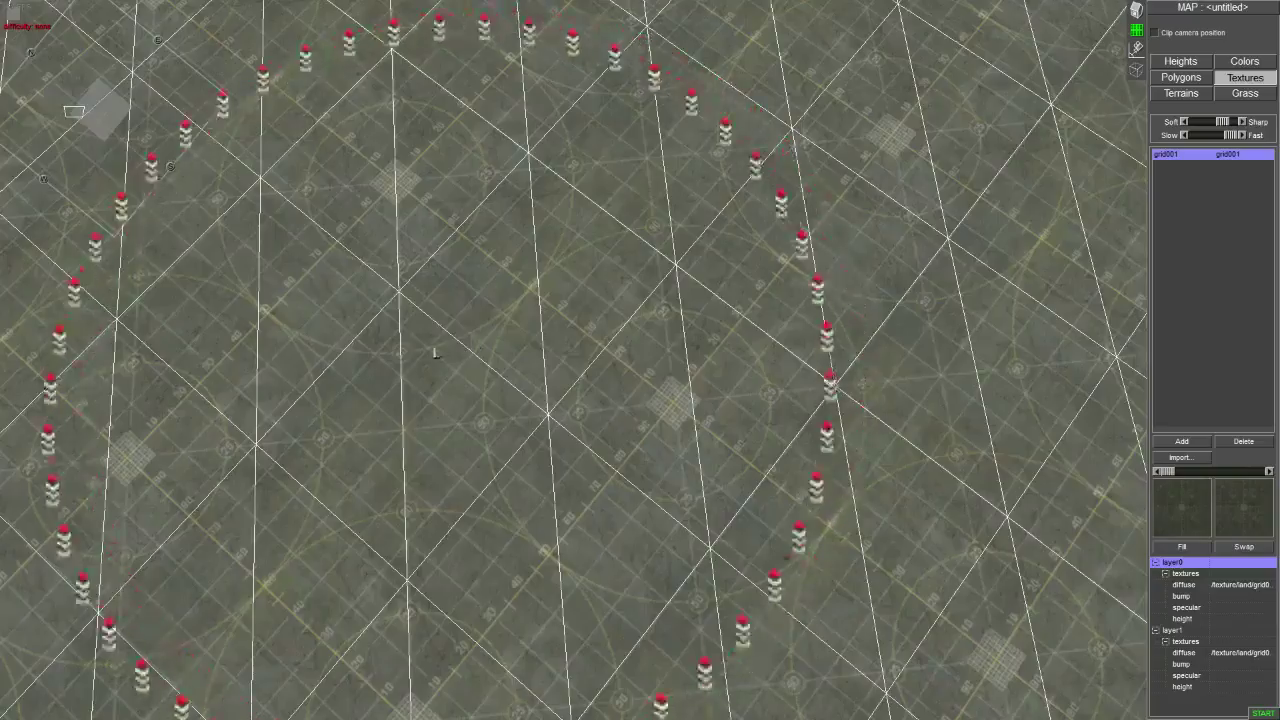
right_drag(474, 345, 474, 270)
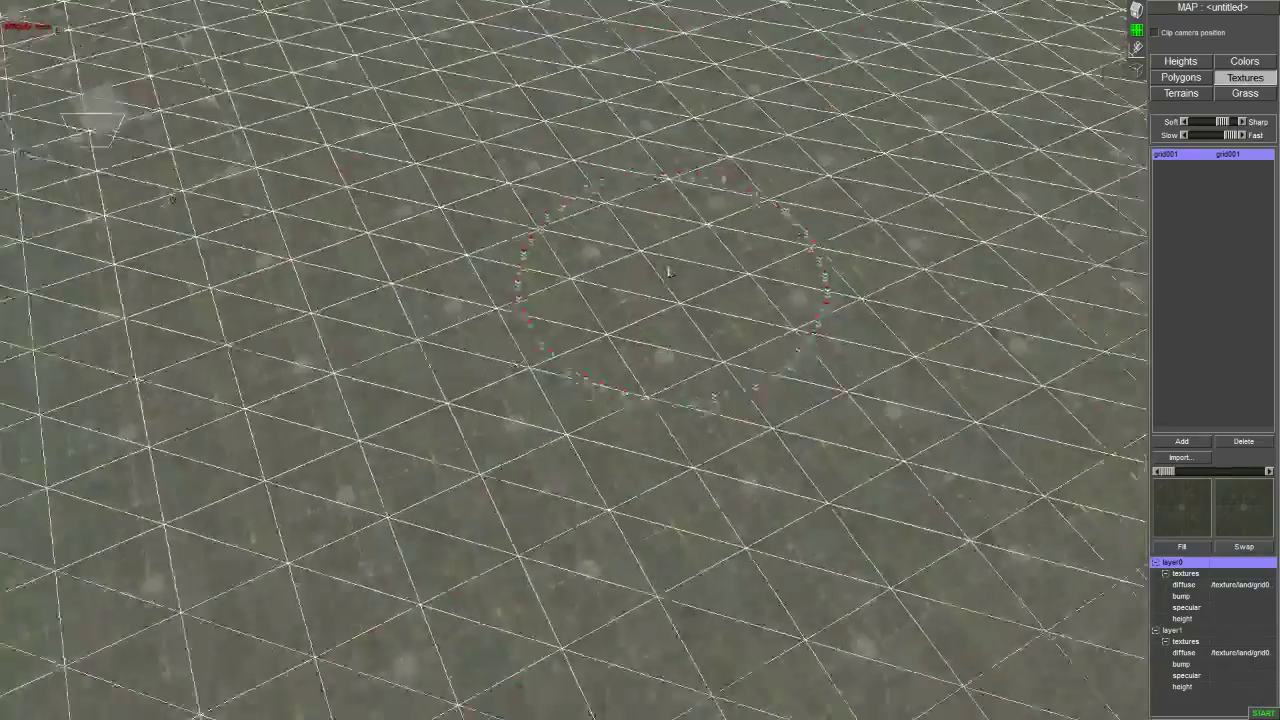
scroll(474, 270, down, 3)
scroll(474, 270, down, 2)
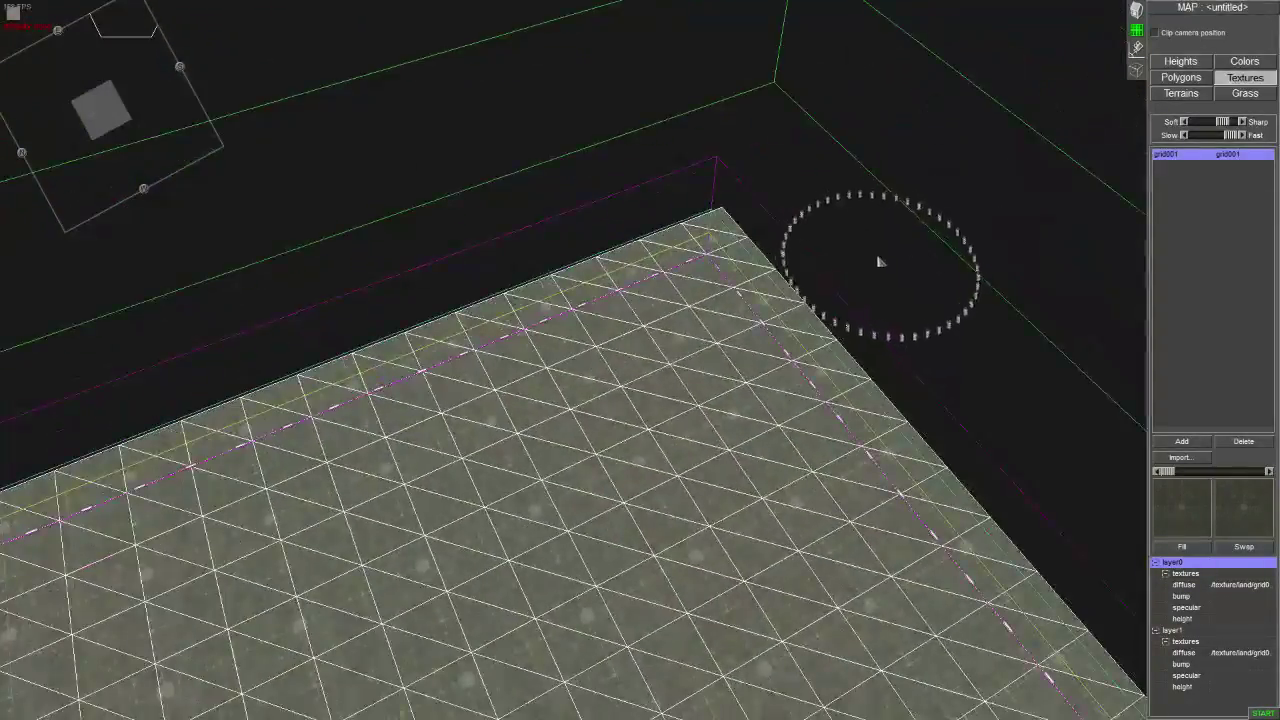
scroll(649, 429, up, 3)
right_drag(649, 429, 590, 380)
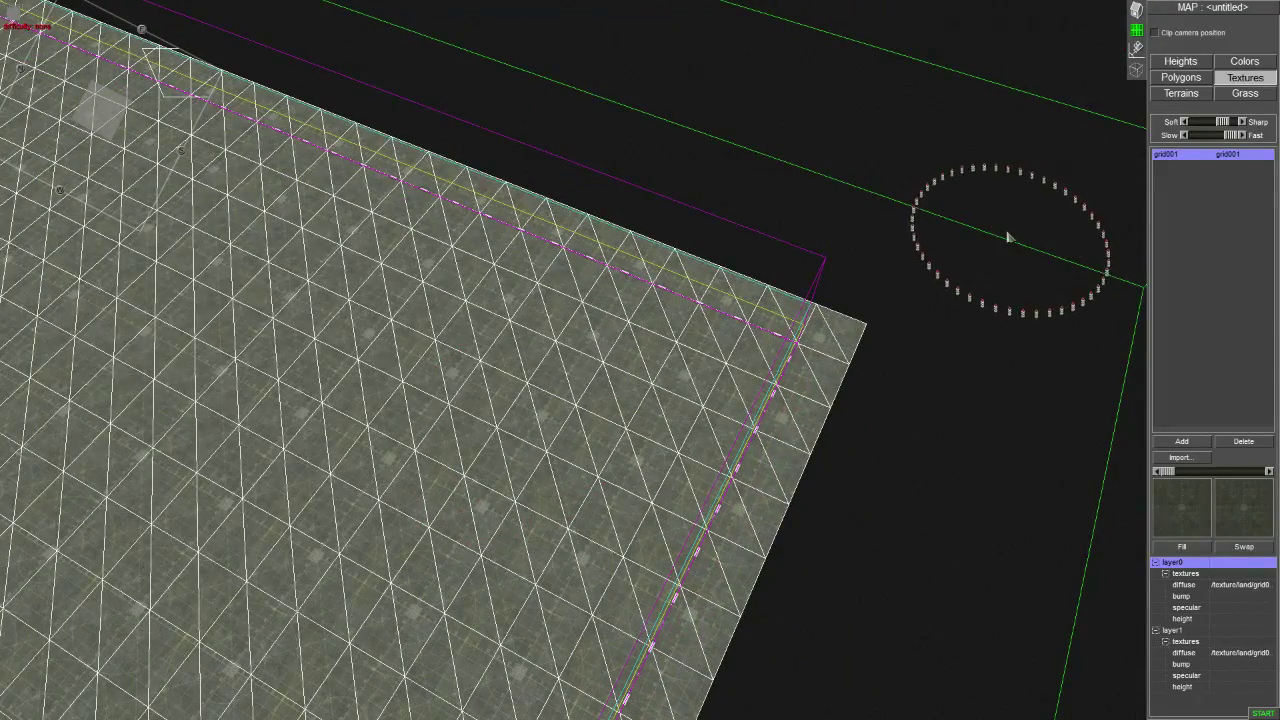
- Switch to the Polygons panel and zoom in toward the terrain
click(1181, 77)
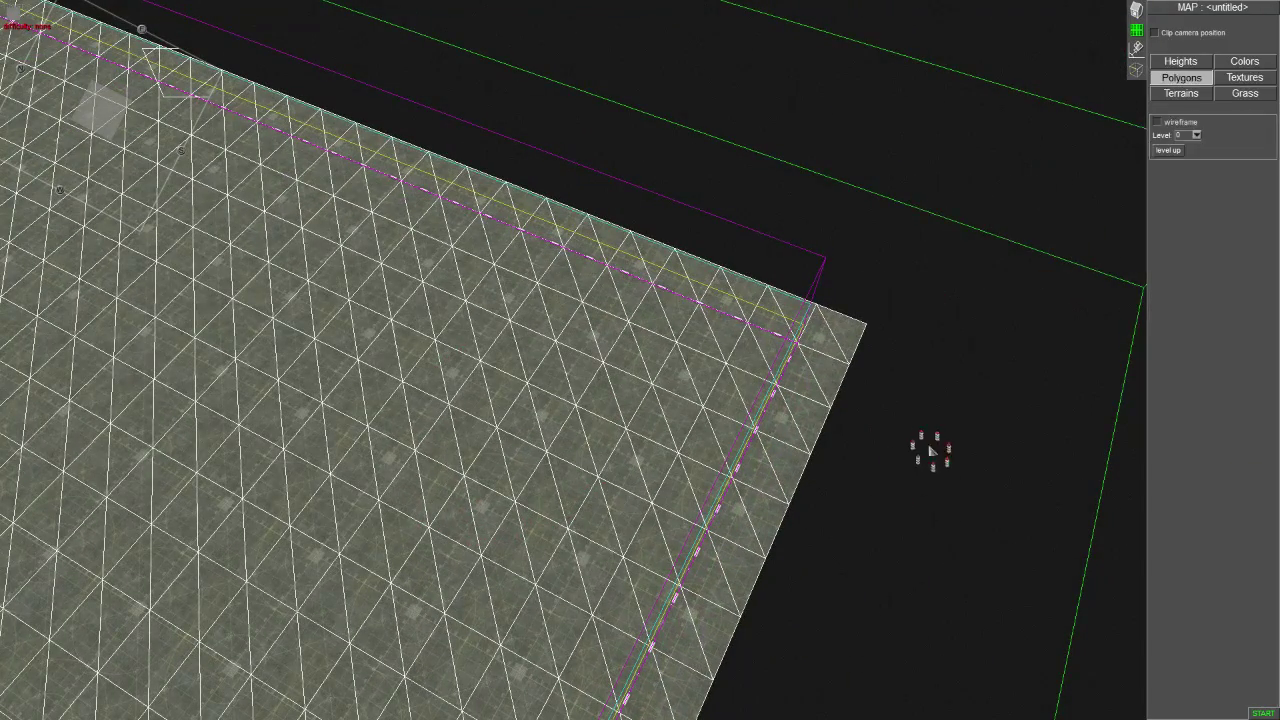
scroll(865, 380, up, 2)
scroll(865, 380, up, 2)
scroll(677, 495, up, 2)
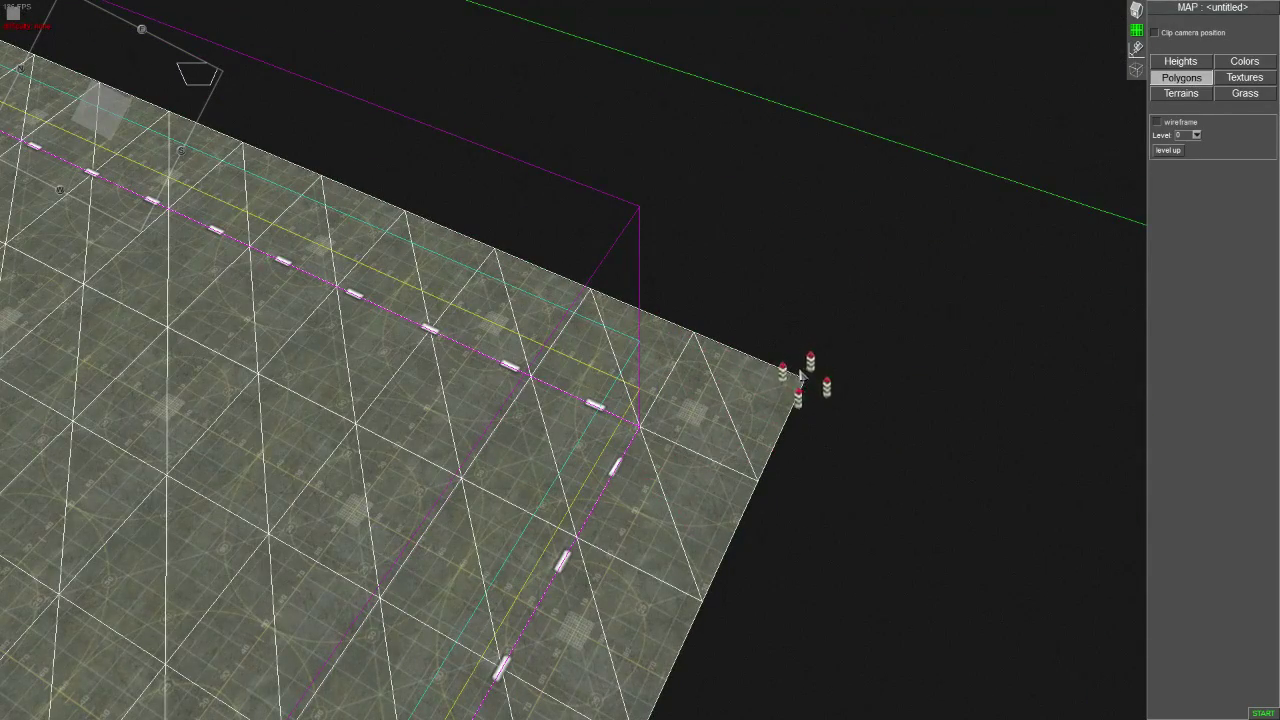
scroll(545, 440, down, 3)
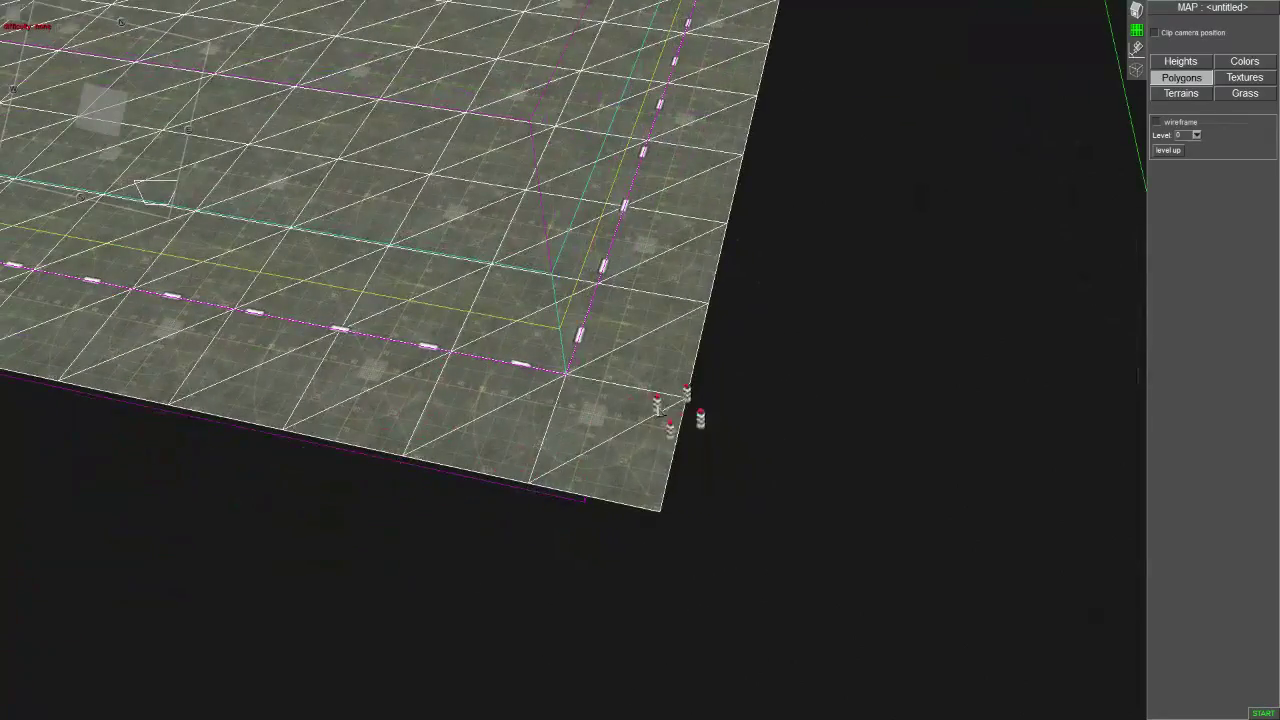
scroll(540, 470, up, 1)
scroll(513, 465, up, 1)
scroll(520, 440, up, 3)
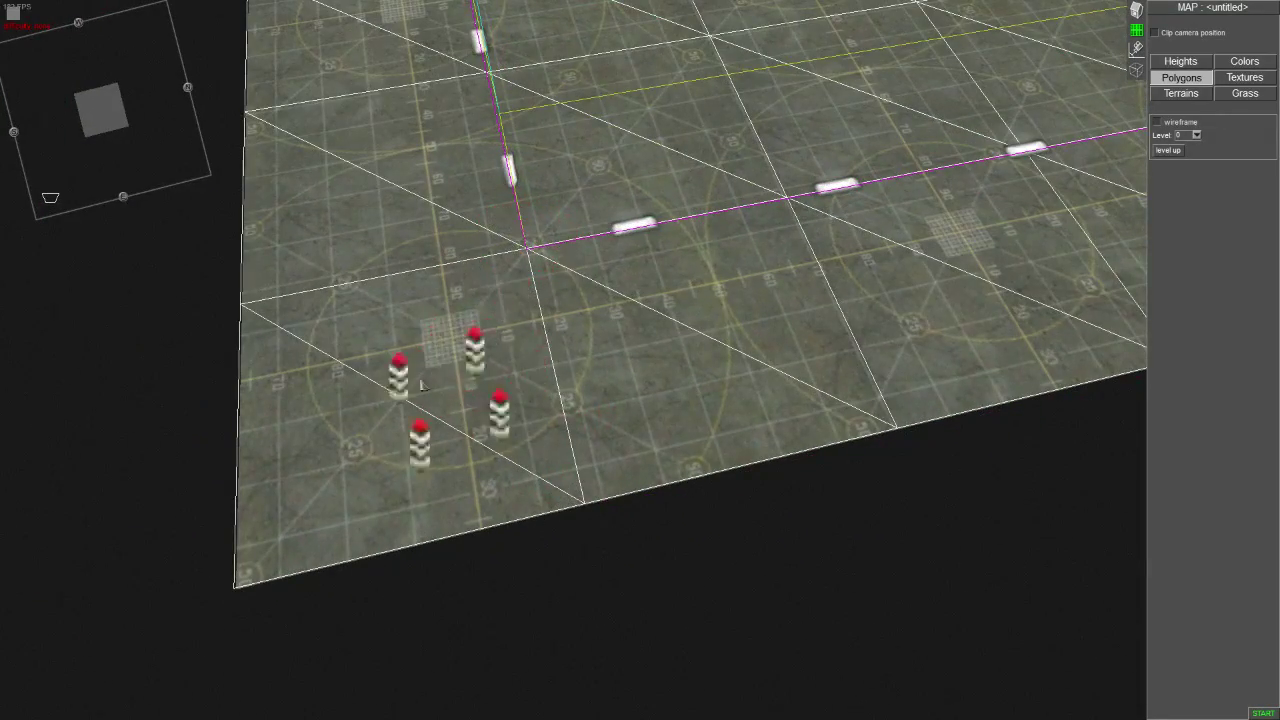
scroll(407, 411, down, 1)
scroll(505, 375, up, 2)
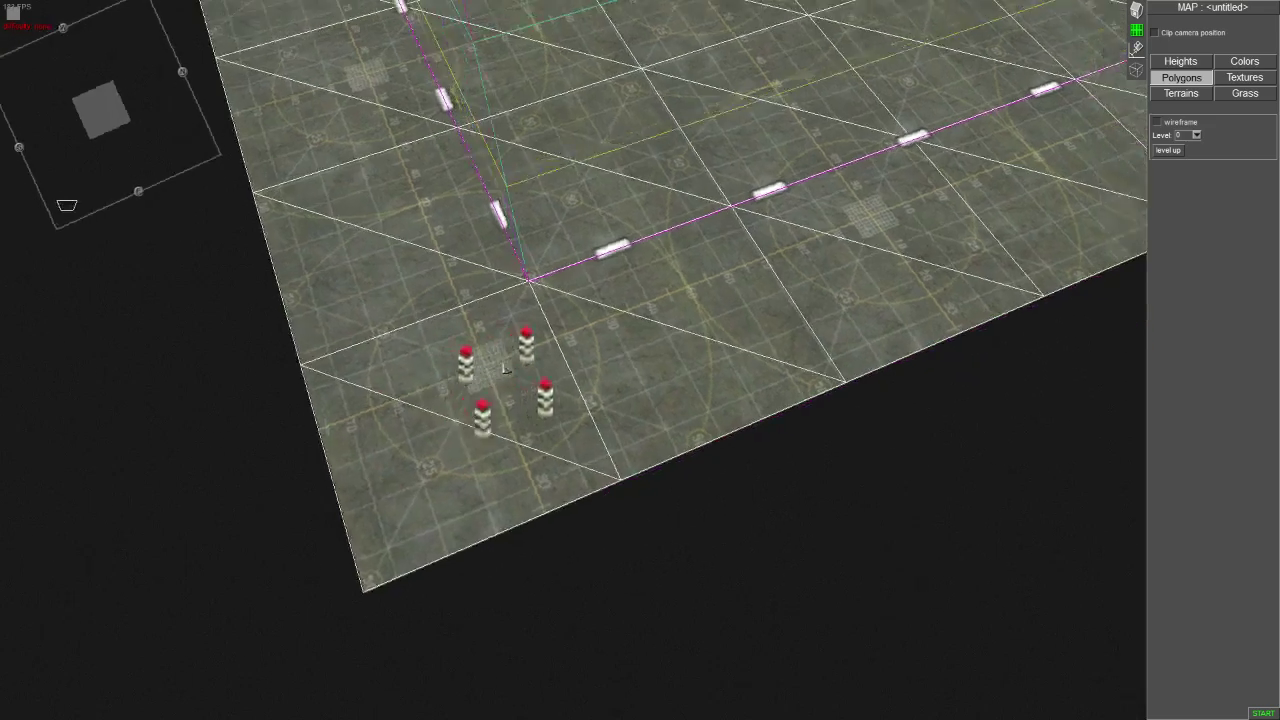
scroll(515, 368, up, 1)
- Orbit and zoom until the triangle mesh fills the viewport
mouse_move(515, 368)
middle_down()
mouse_move(500, 400)
mouse_move(686, 414)
mouse_move(557, 428)
mouse_move(757, 440)
middle_up()
scroll(740, 420, down, 2)
scroll(705, 345, up, 3)
scroll(705, 345, down, 1)
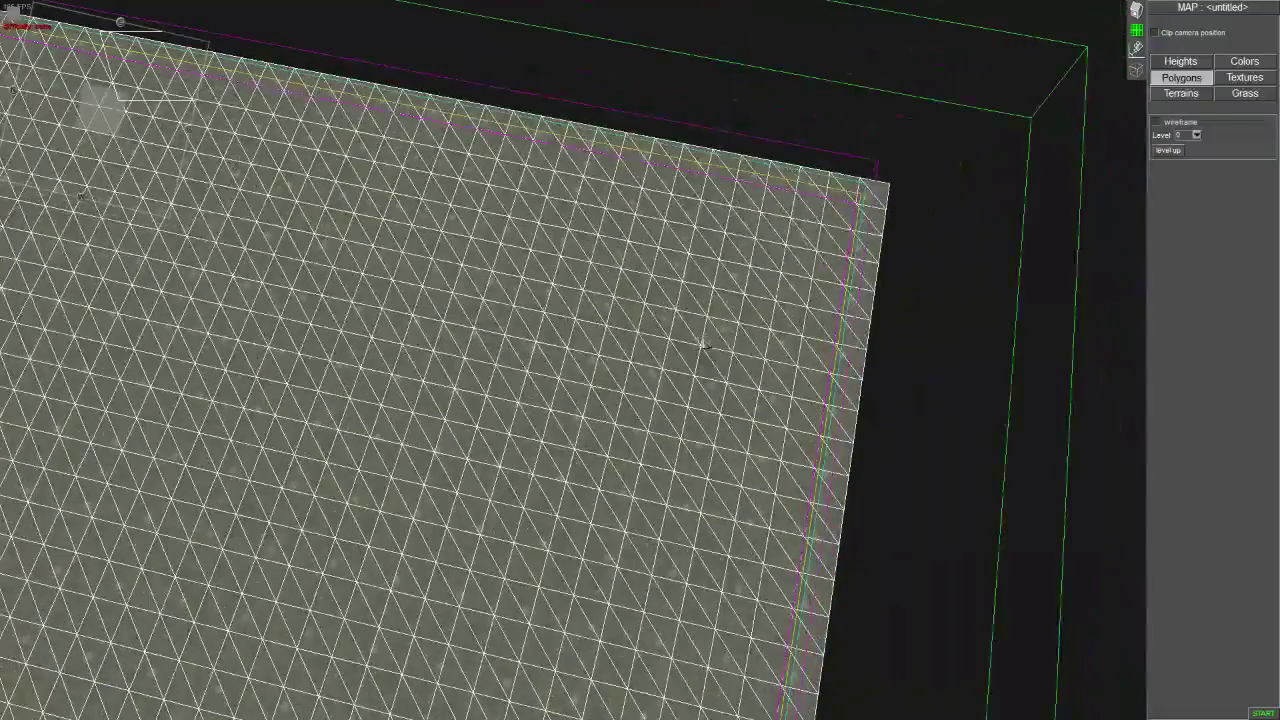
scroll(705, 345, down, 1)
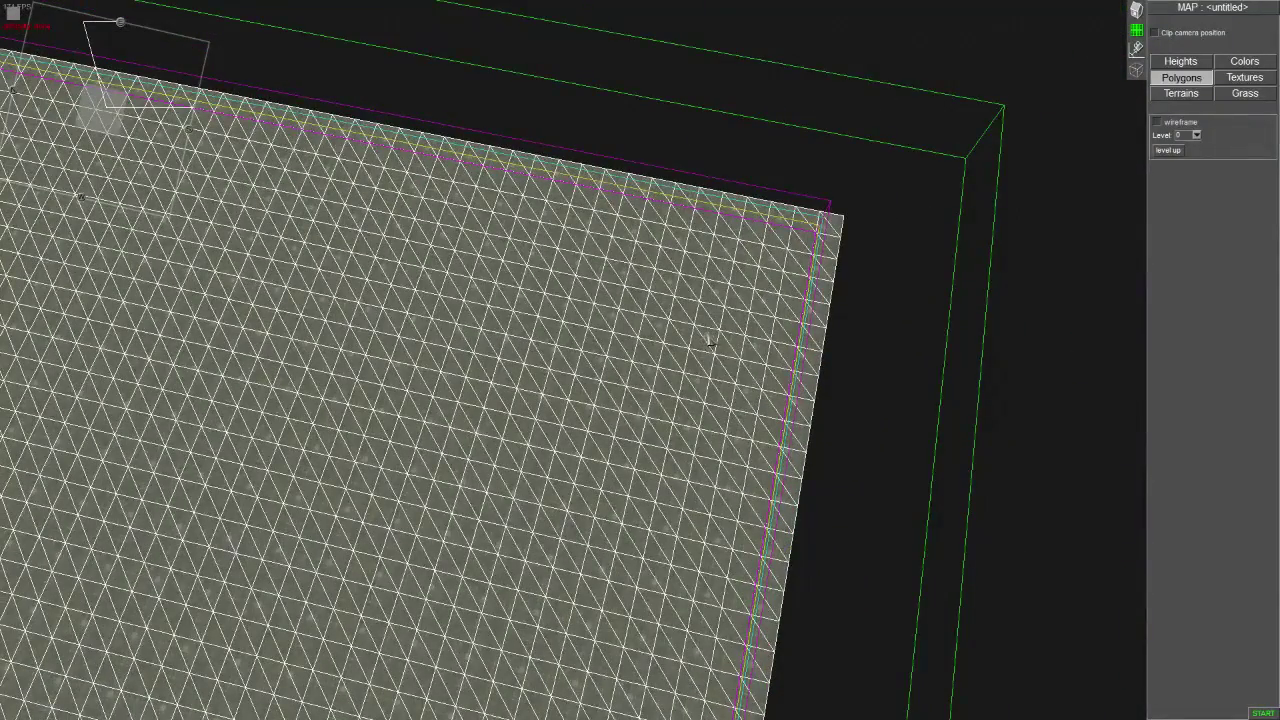
scroll(708, 340, up, 2)
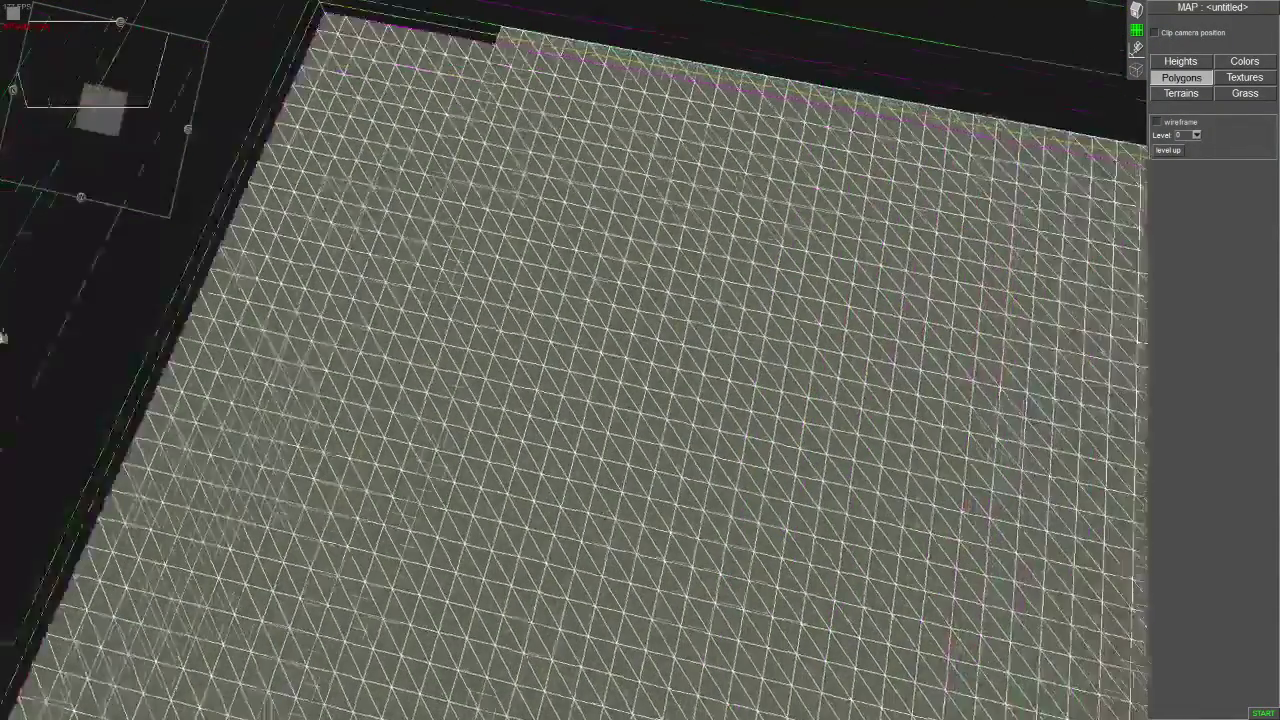
middle_drag(708, 340, 770, 205)
scroll(770, 205, up, 1)
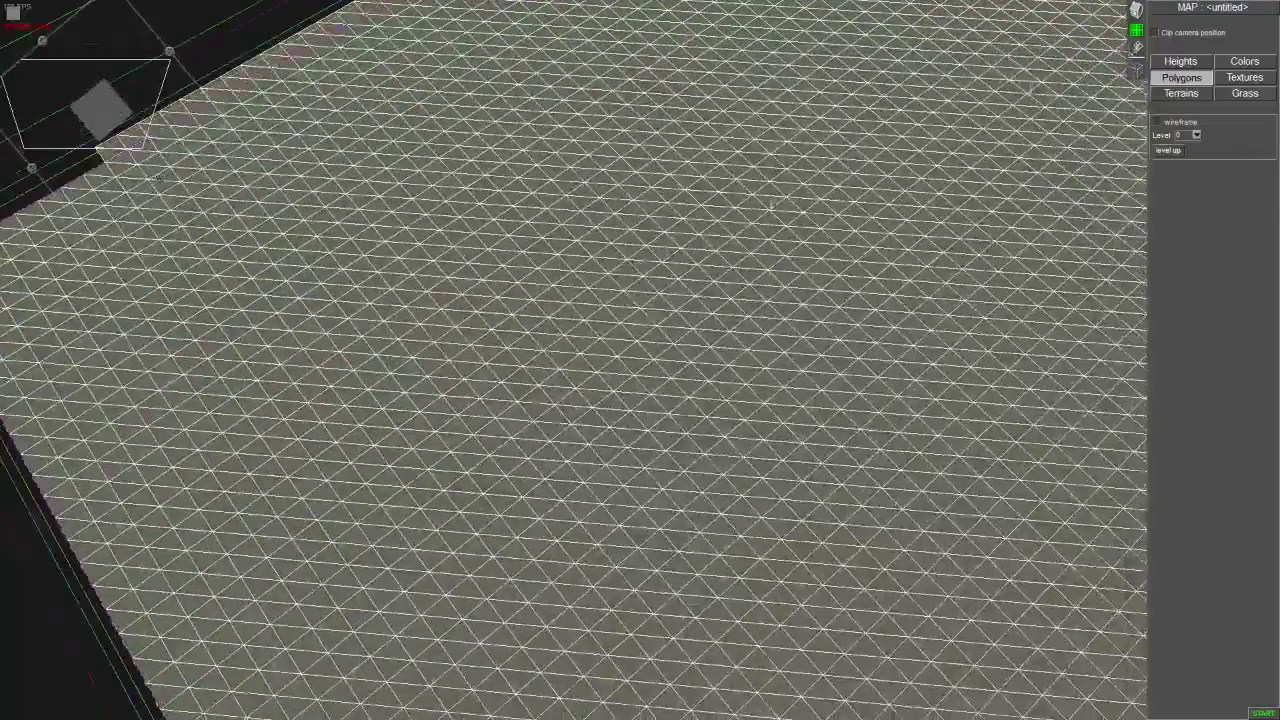
scroll(770, 205, down, 1)
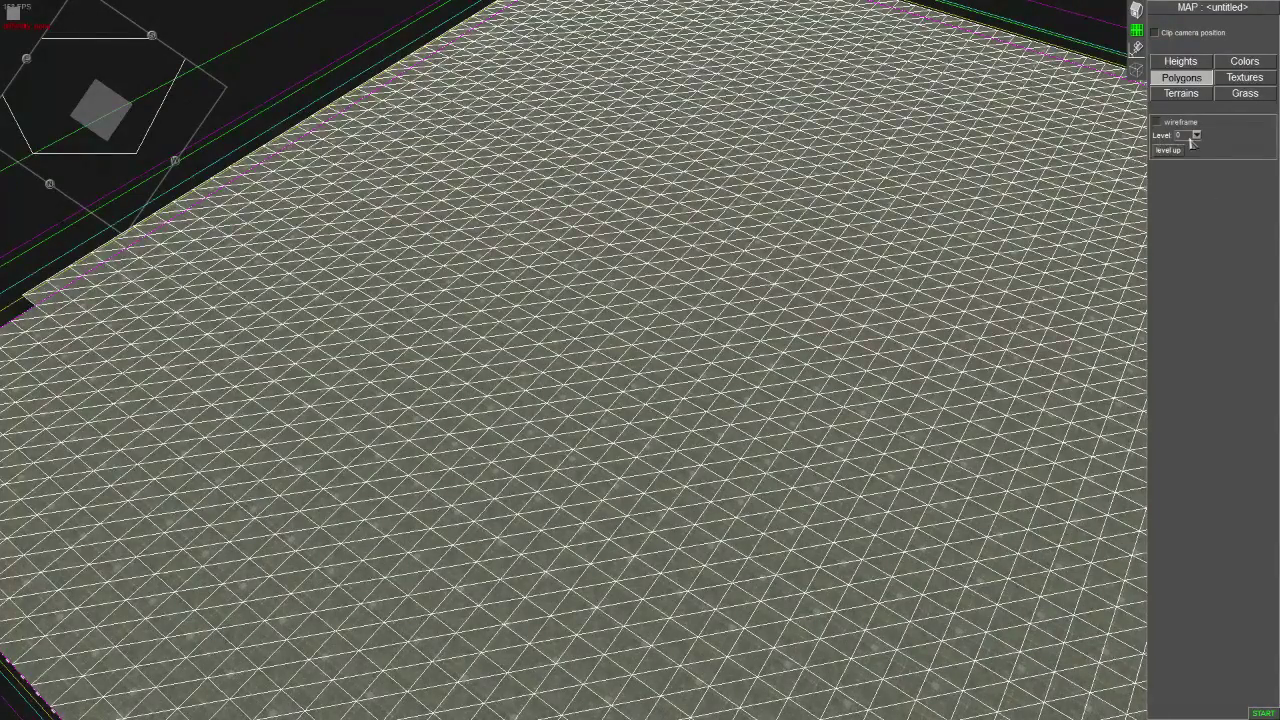
scroll(777, 455, up, 2)
scroll(777, 455, up, 1)
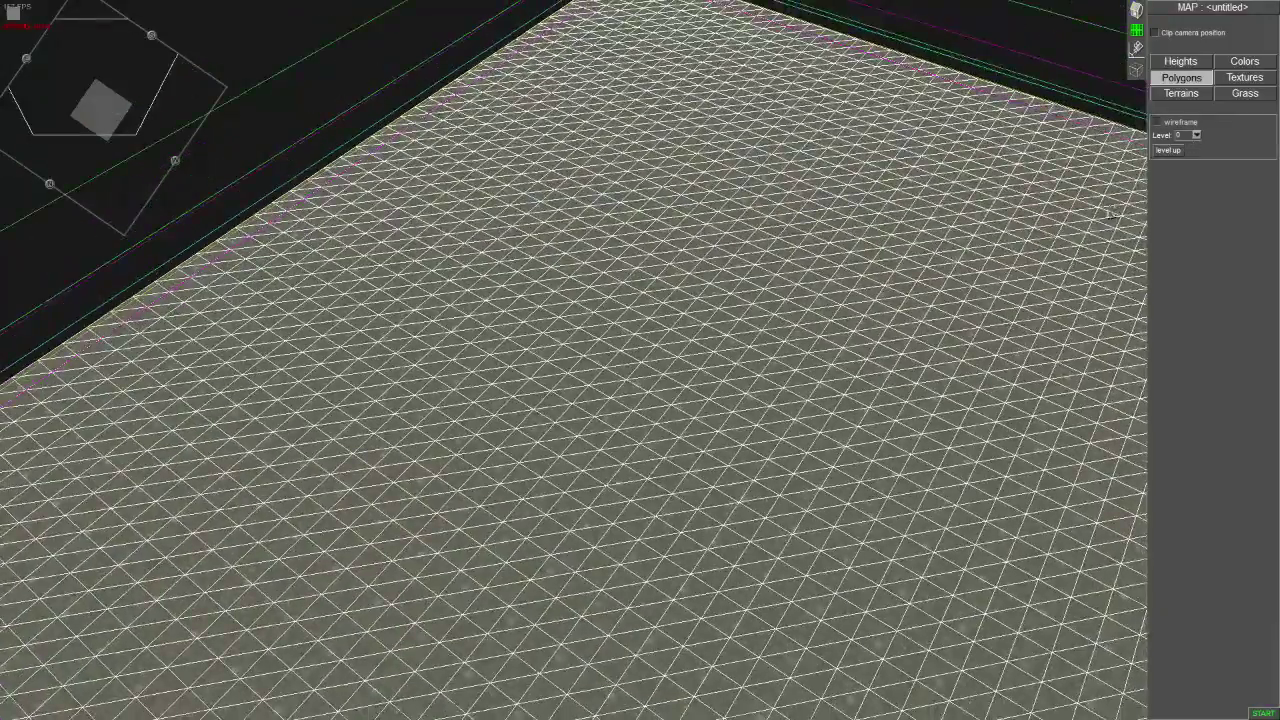
scroll(777, 455, up, 2)
scroll(777, 455, up, 2)
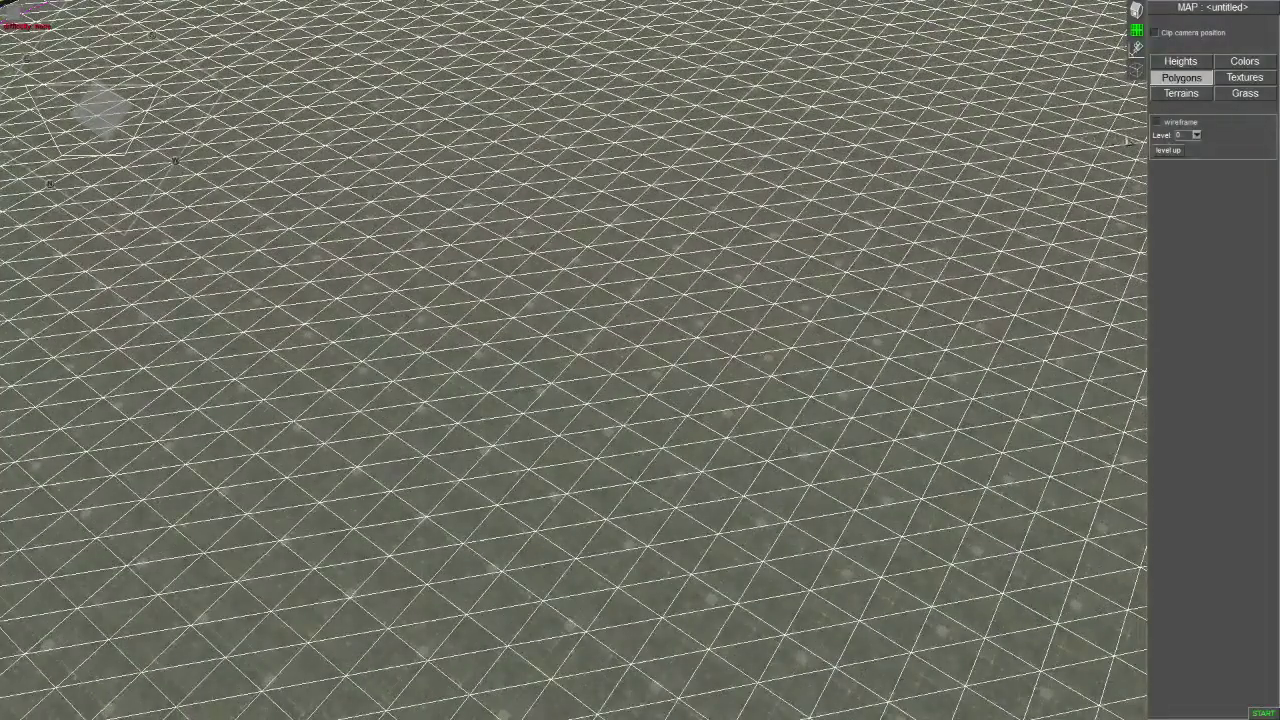
- Set the polygon level to 1 and turn the view so the mesh runs diagonally
click(1196, 134)
scroll(532, 460, up, 1)
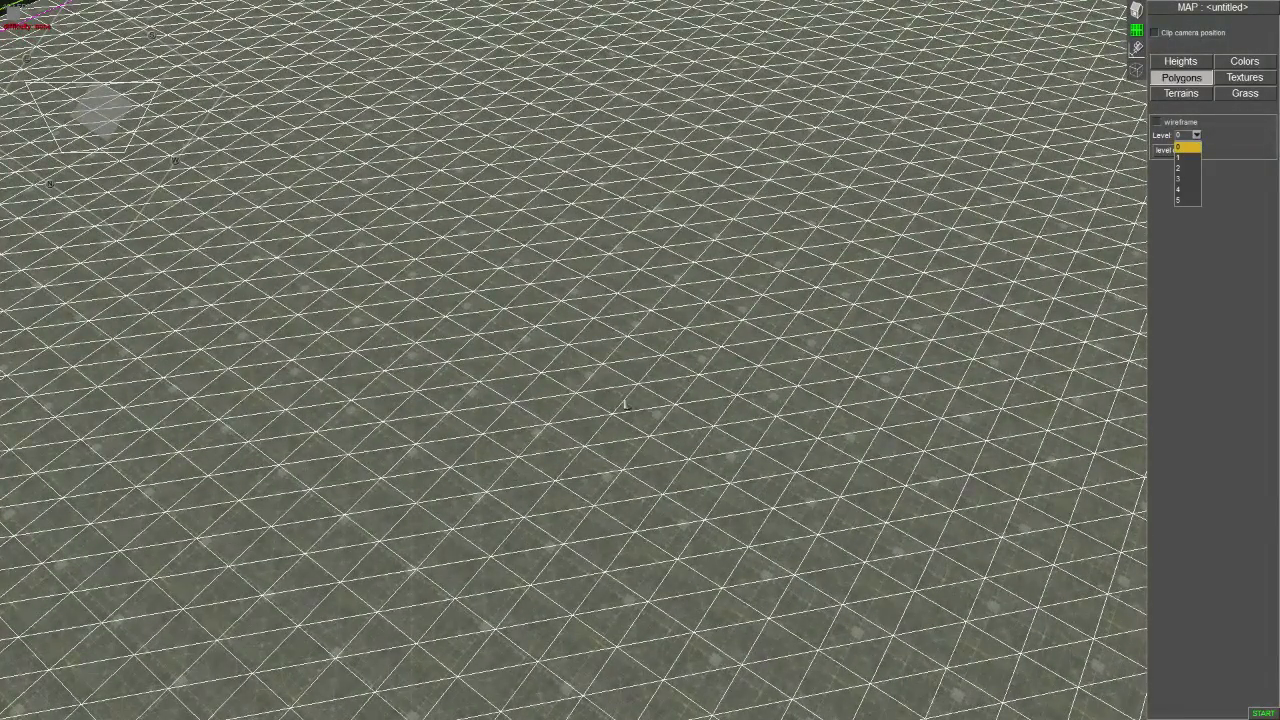
click(1186, 160)
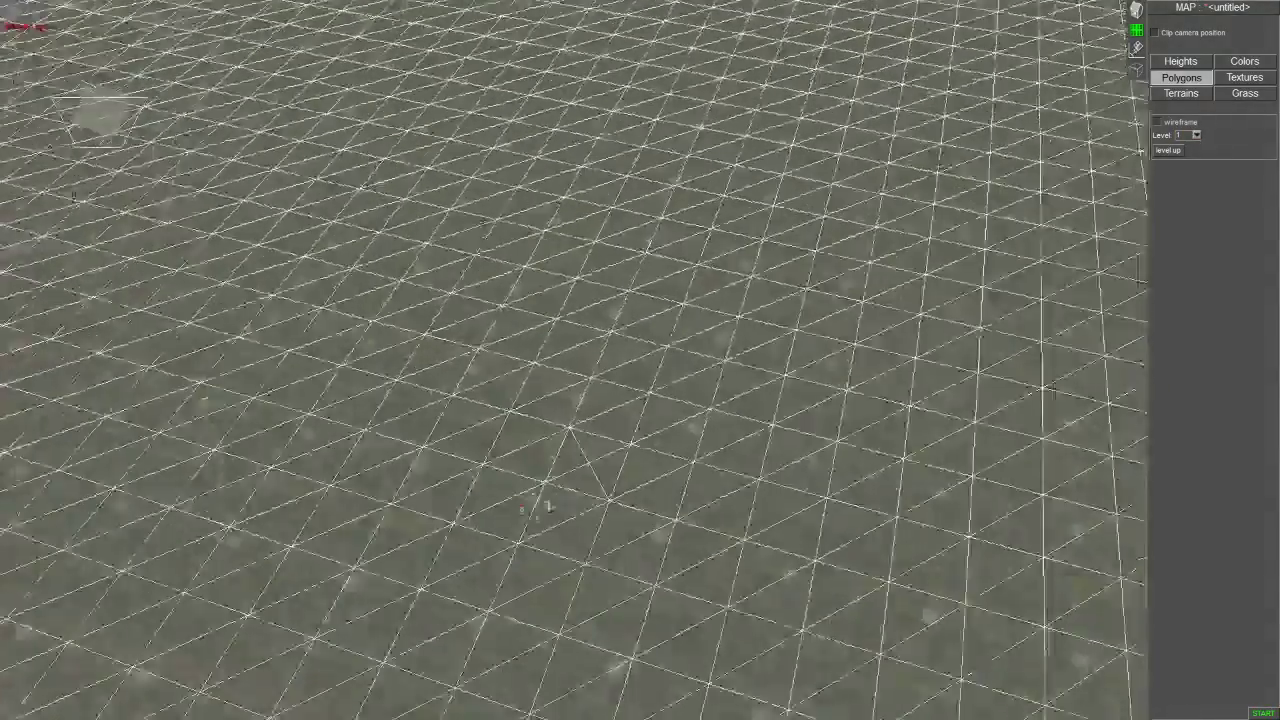
scroll(545, 470, up, 5)
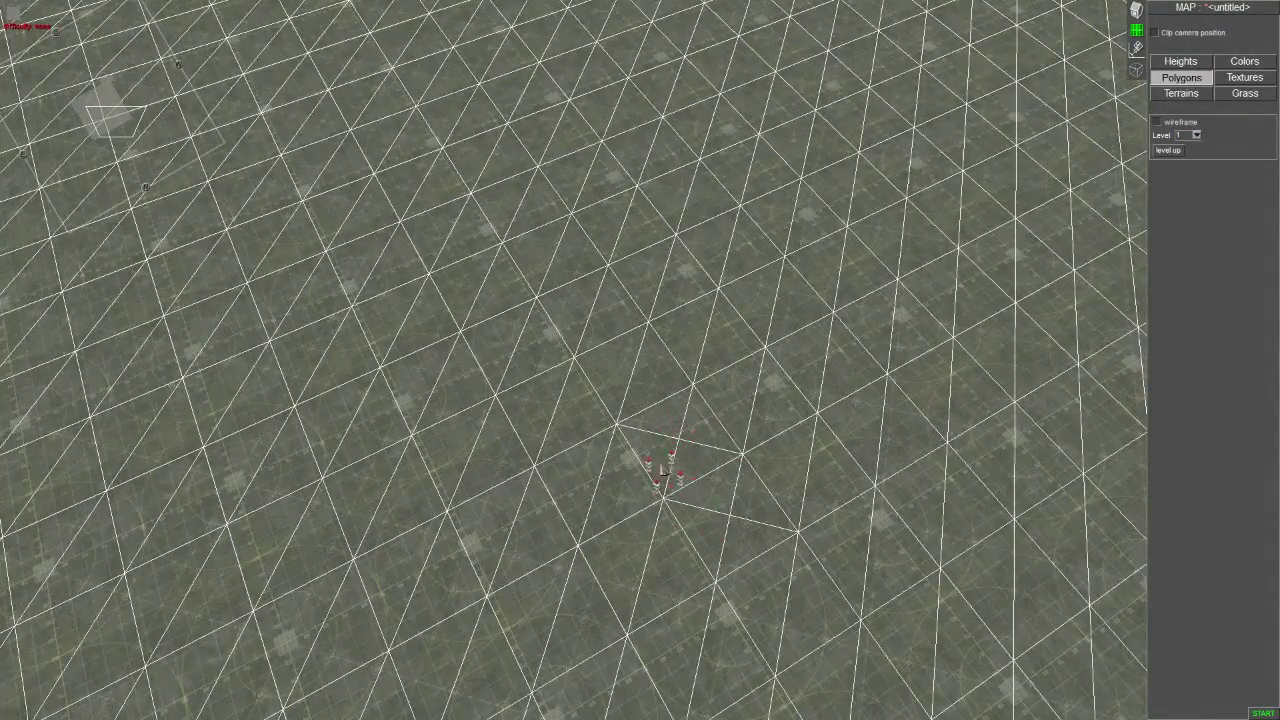
middle_drag(678, 478, 612, 366)
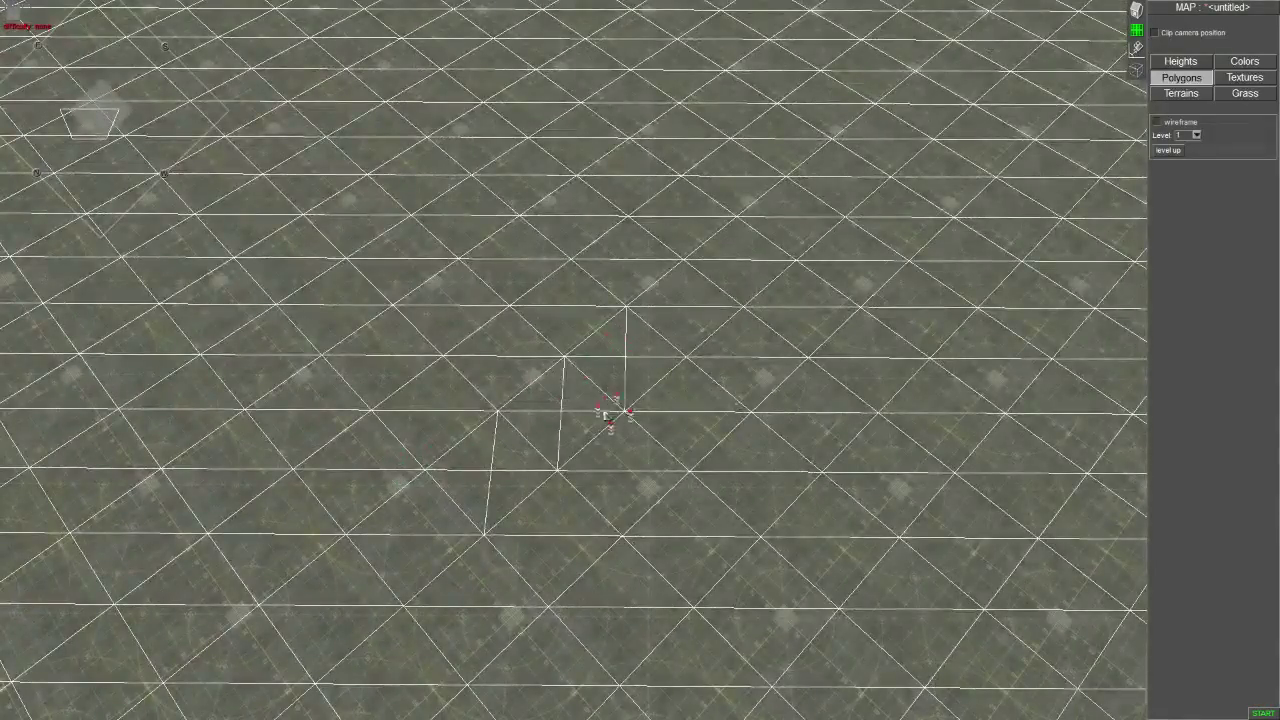
mouse_move(603, 414)
middle_down()
mouse_move(380, 449)
mouse_move(536, 392)
middle_up()
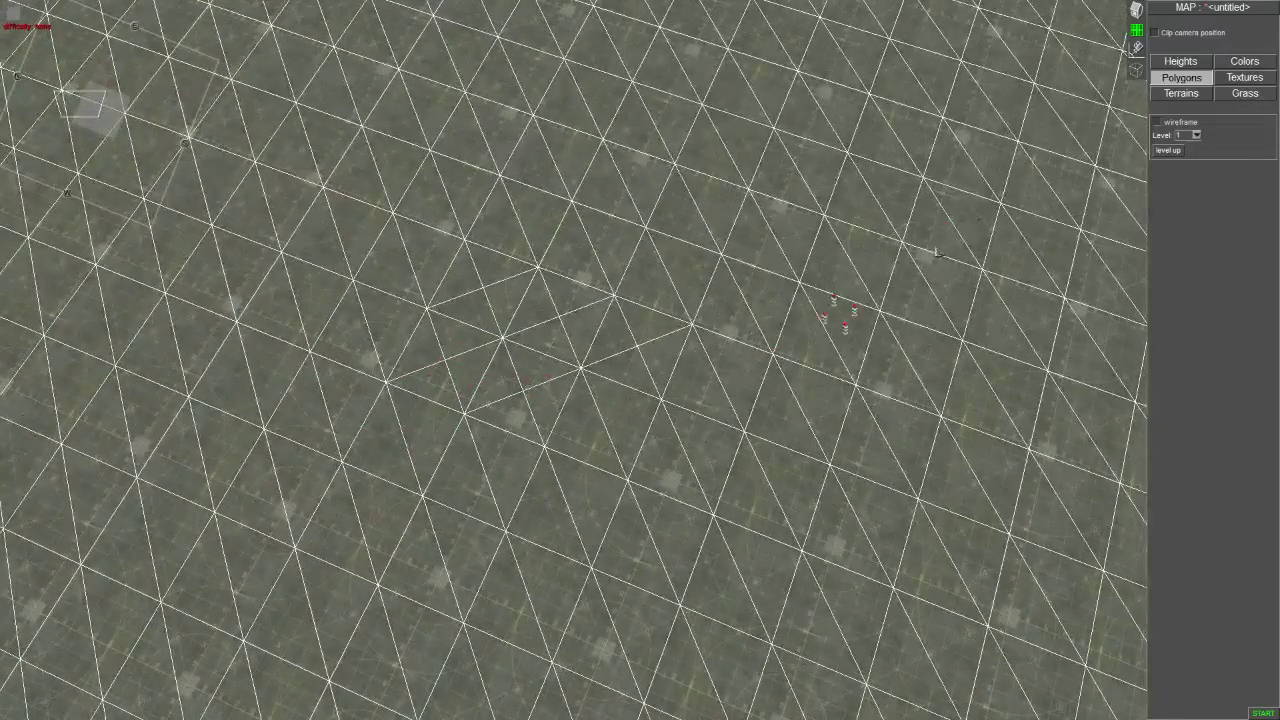
- At level 2, subdivide terrain triangles at three spots near the lower centre
click(1196, 136)
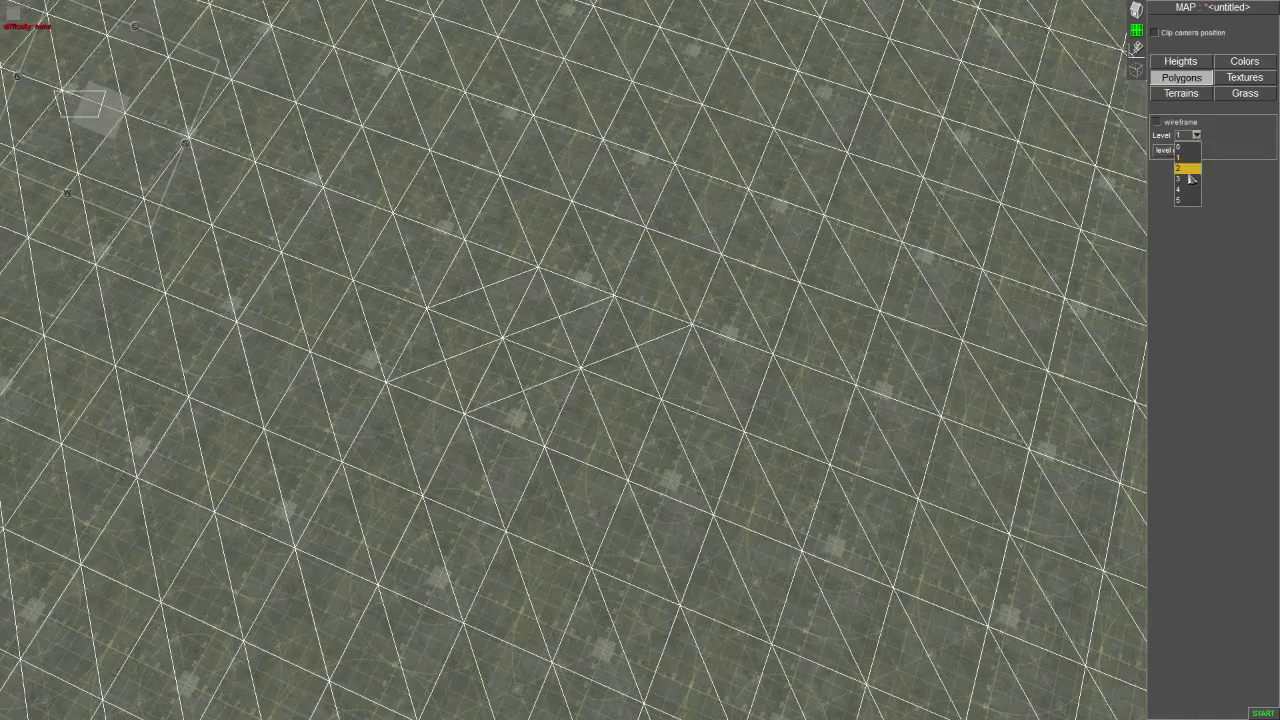
click(1190, 168)
click(603, 428)
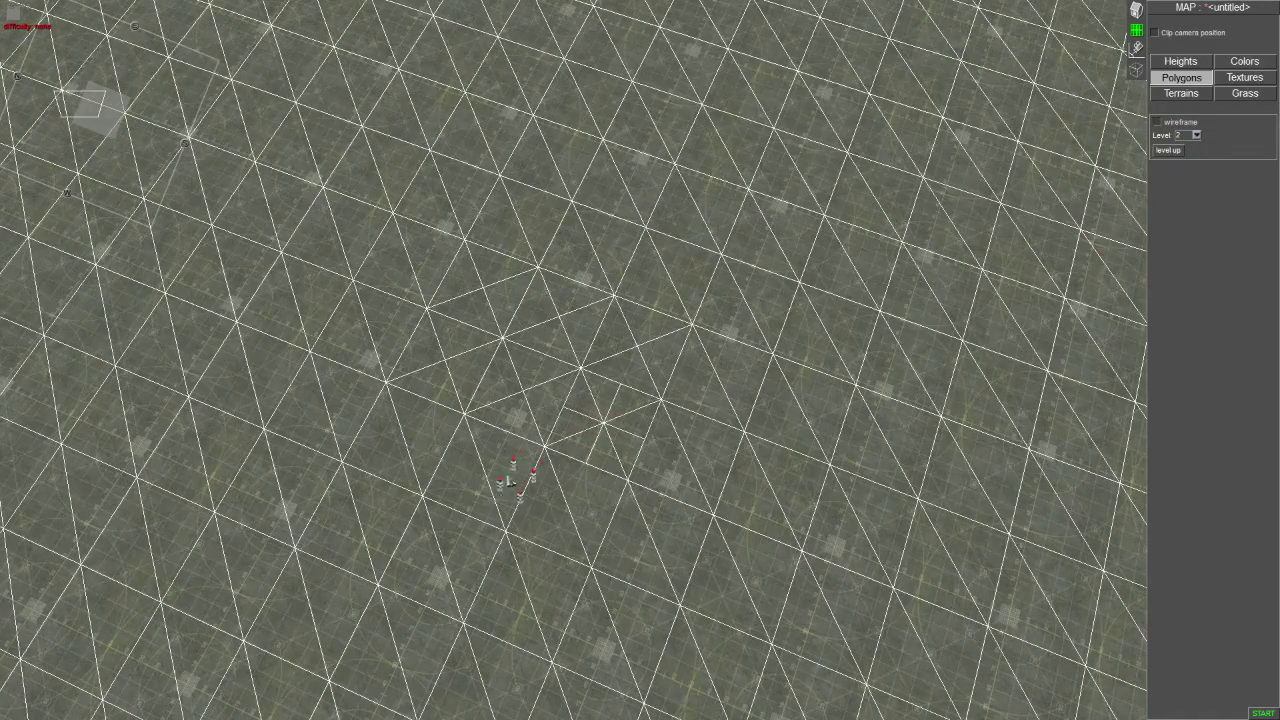
click(481, 470)
click(413, 452)
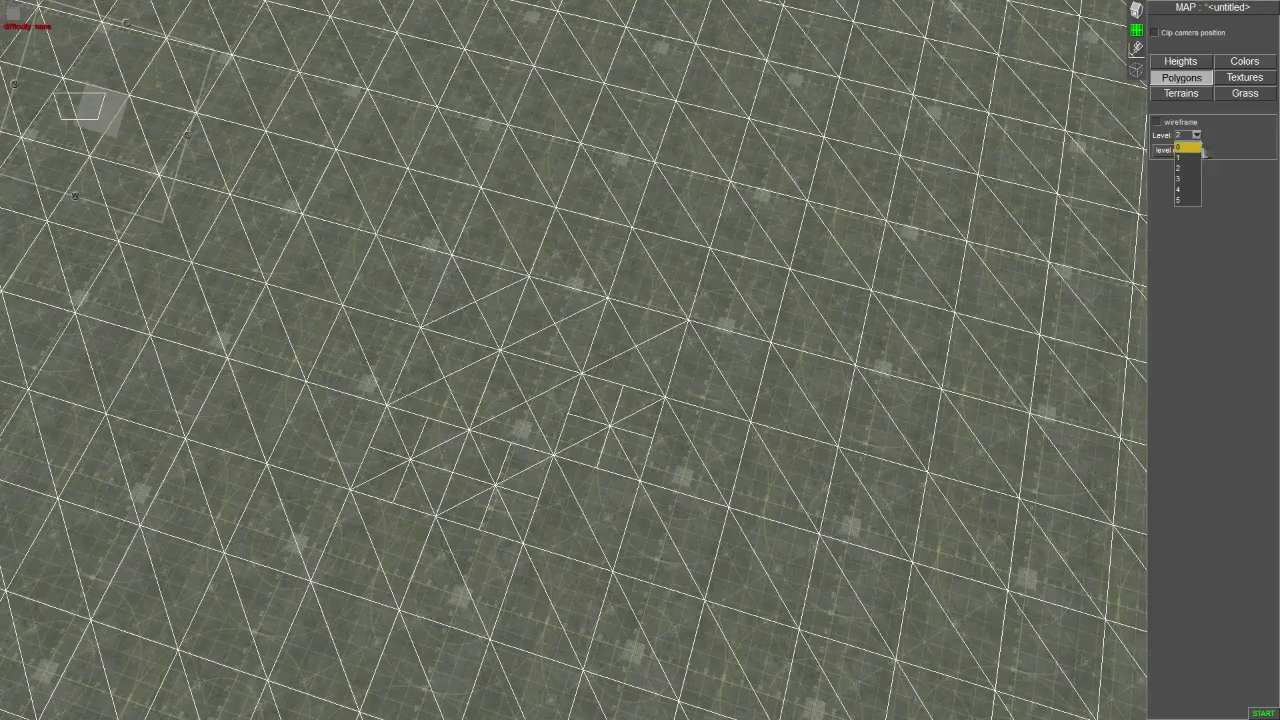
- At level 5, finely subdivide a central patch and extend it up and right
click(1188, 199)
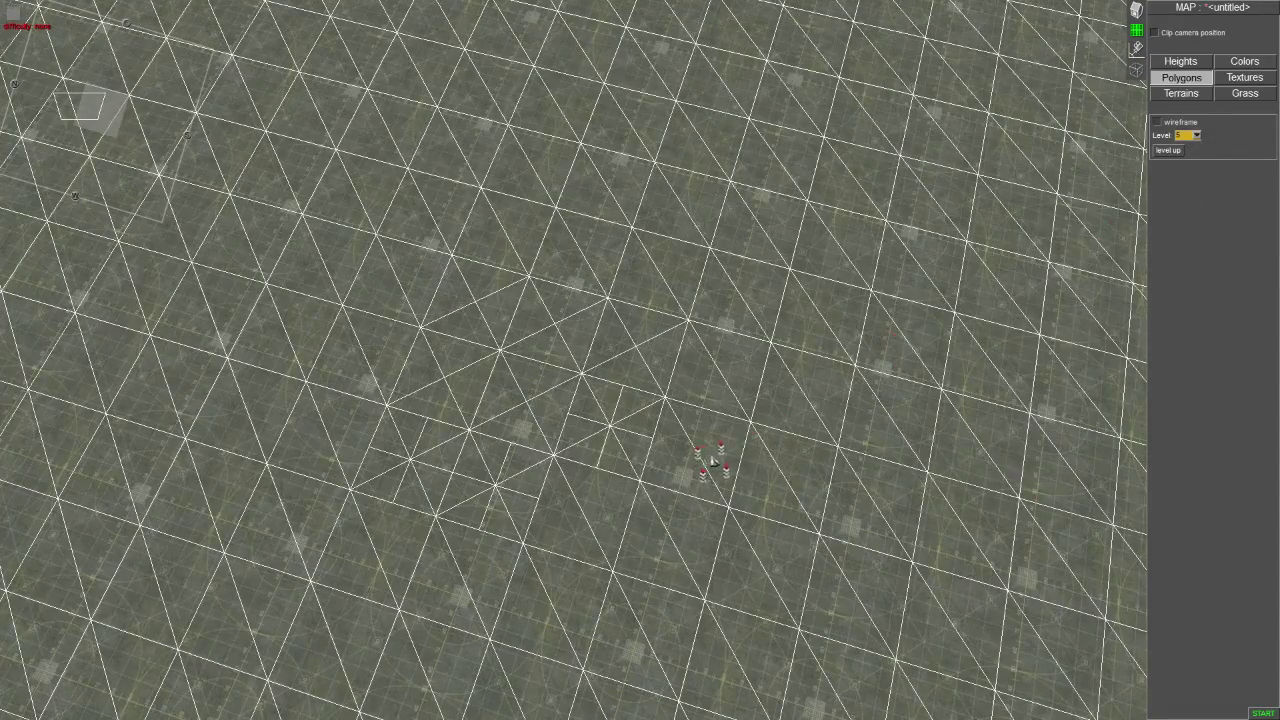
click(786, 466)
mouse_move(686, 471)
middle_down()
mouse_move(560, 705)
mouse_move(600, 560)
middle_up()
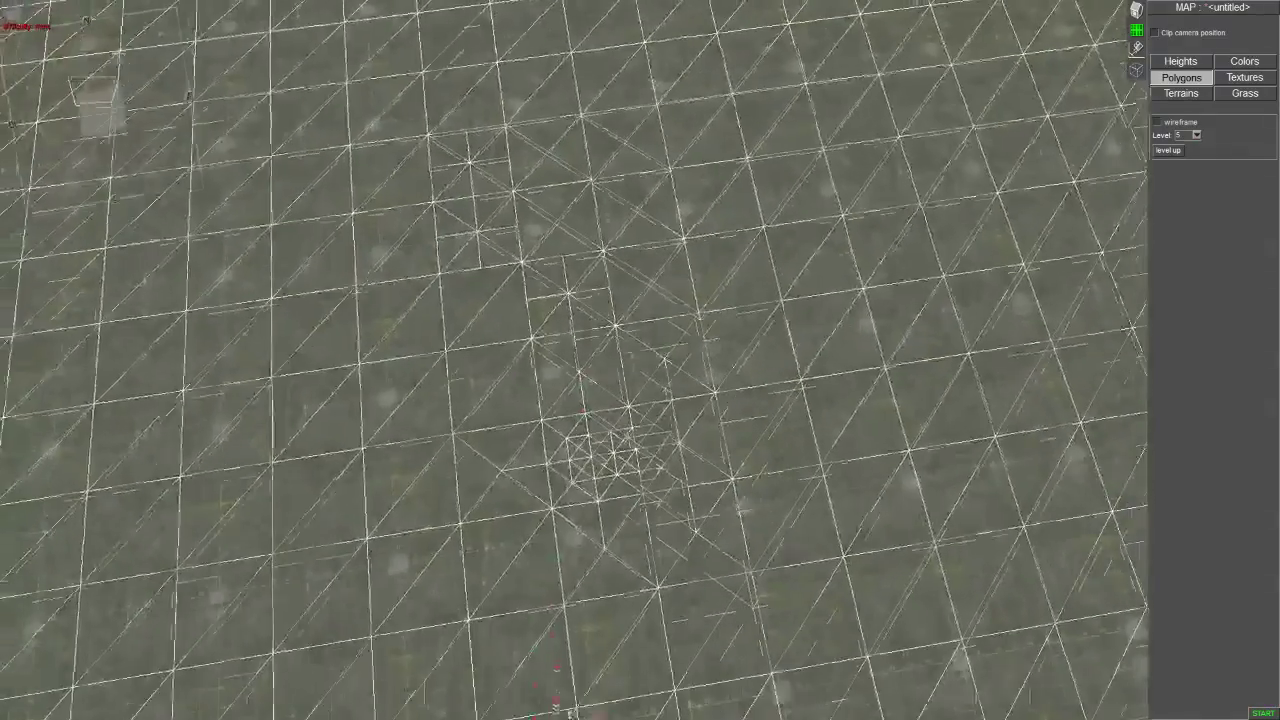
middle_drag(500, 400, 703, 405)
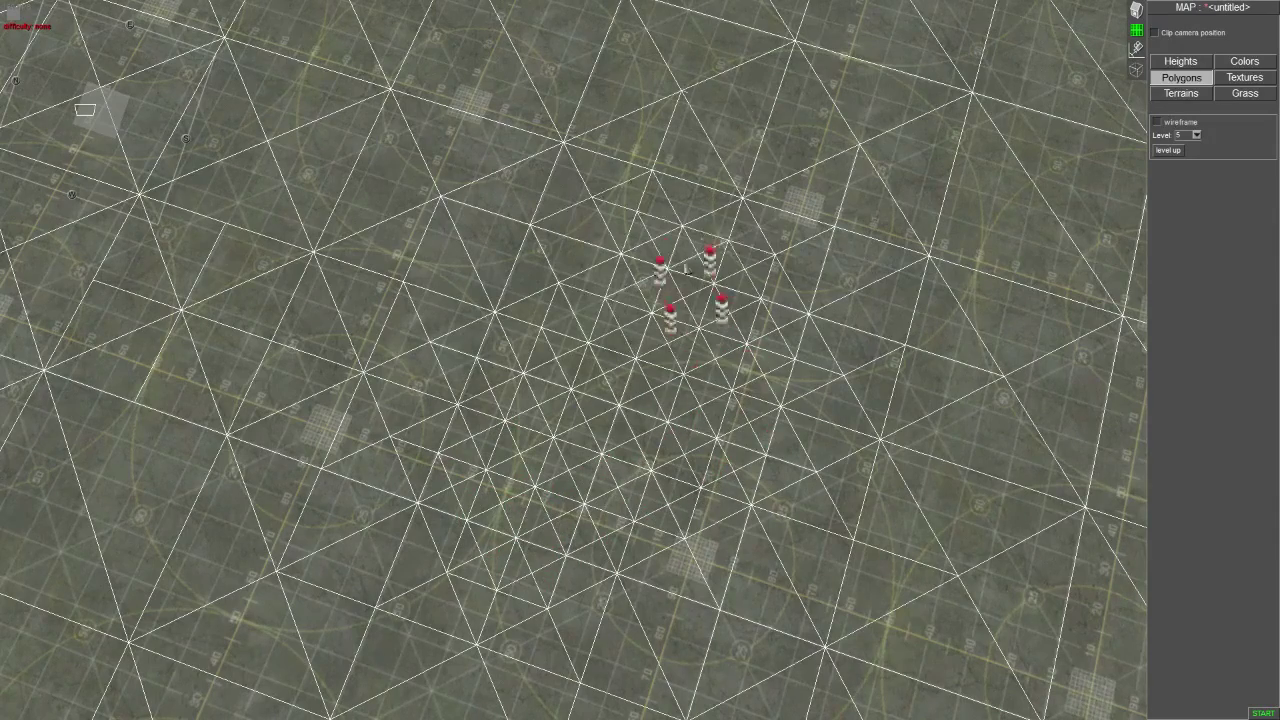
drag(688, 268, 860, 350)
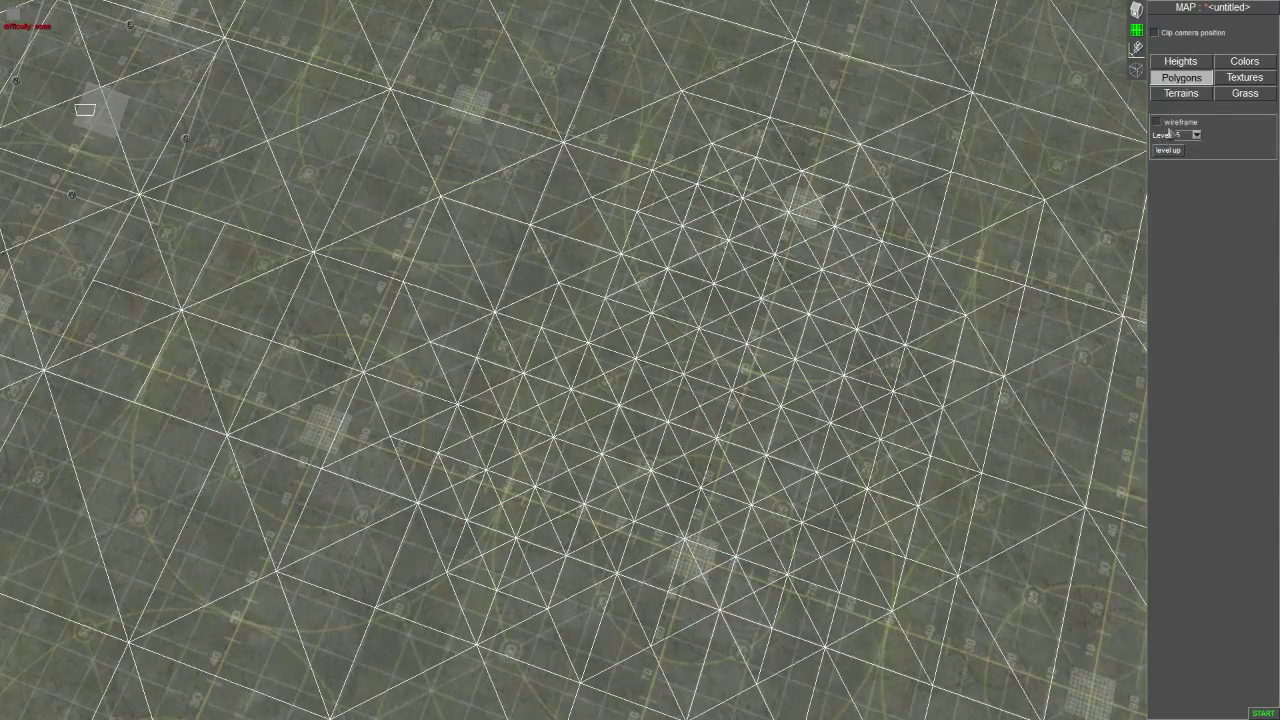
- At level 0, erase the fine subdivision back to the plain grid
click(1197, 136)
click(1185, 148)
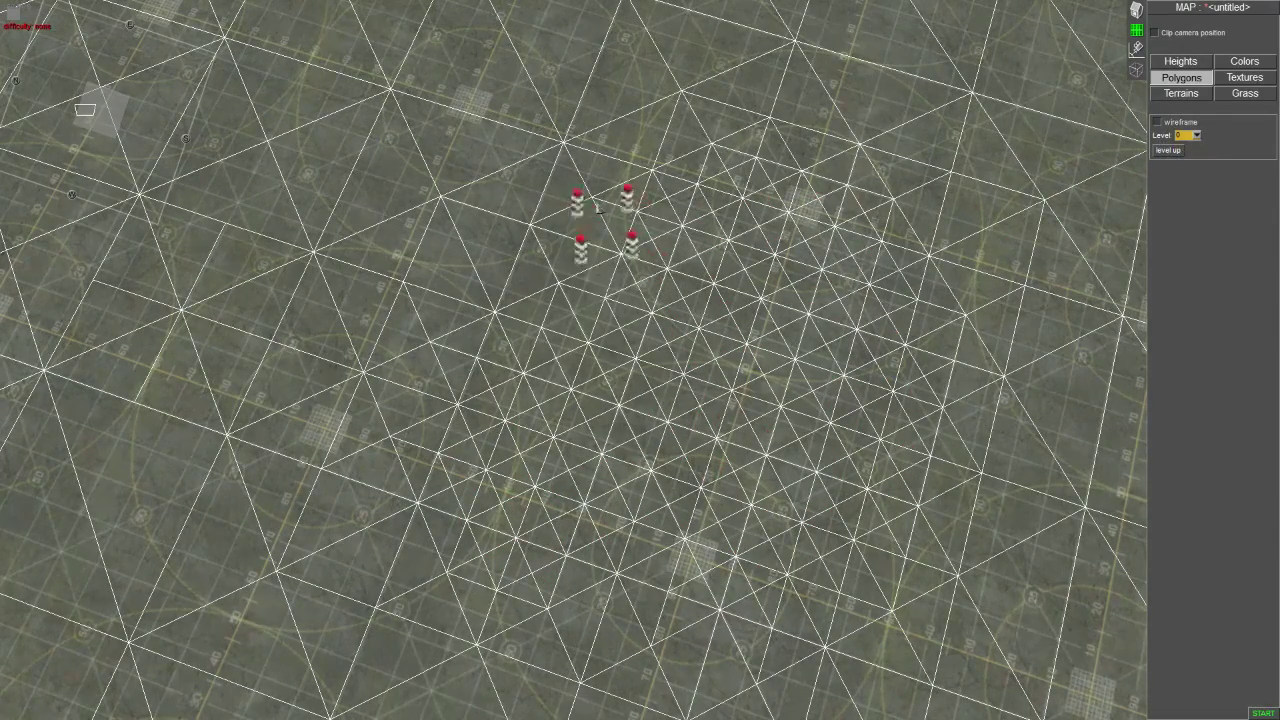
scroll(528, 471, down, 2)
scroll(571, 423, down, 3)
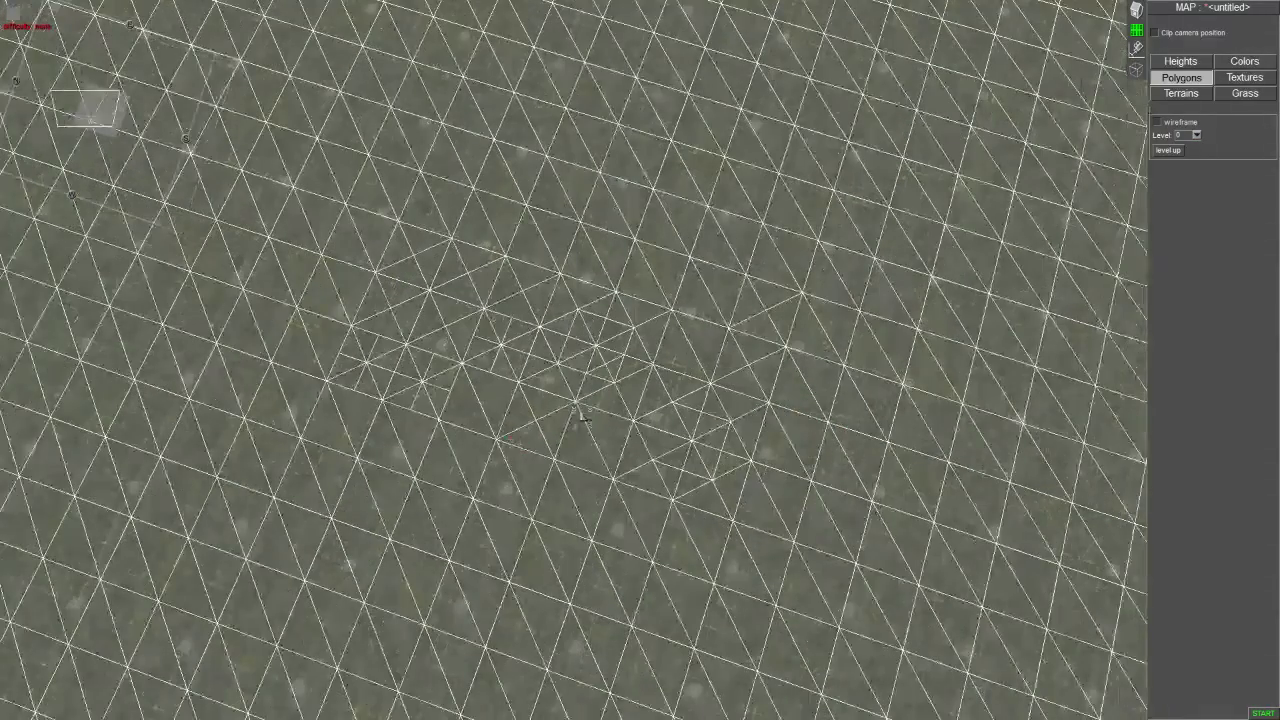
mouse_move(800, 330)
mouse_down()
mouse_move(420, 260)
mouse_move(543, 423)
mouse_move(451, 282)
mouse_up()
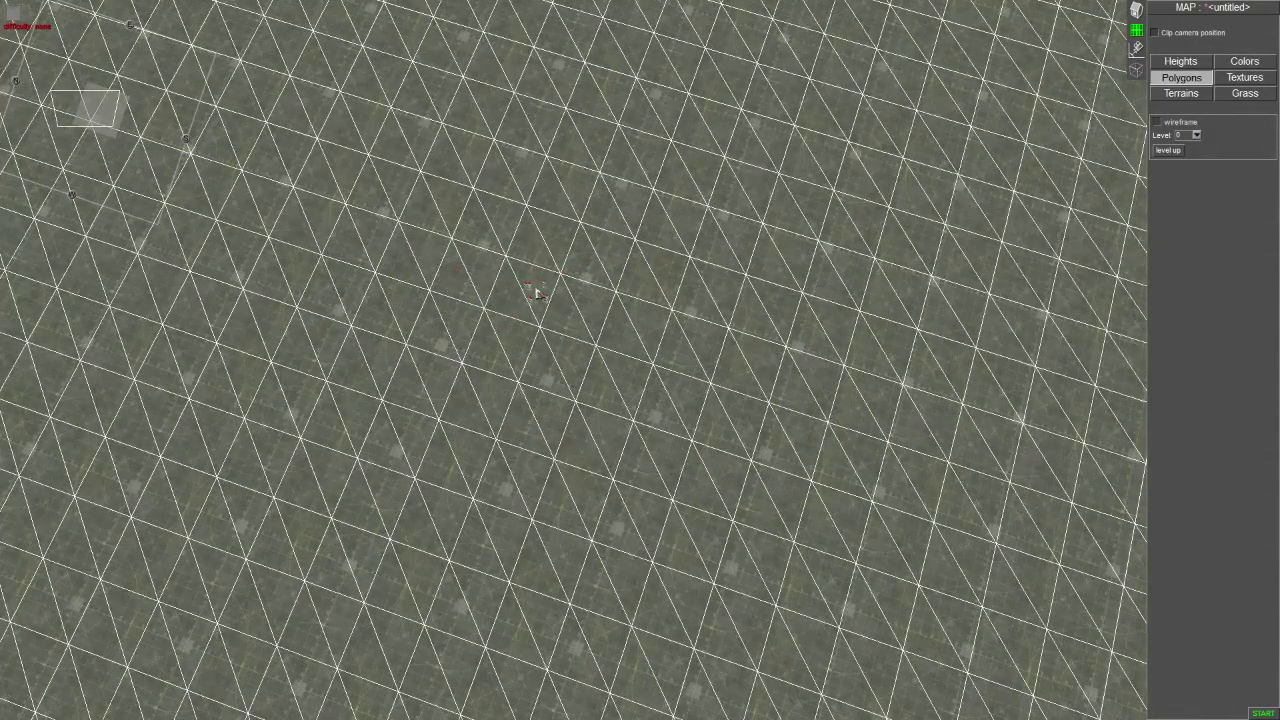
scroll(537, 292, down, 3)
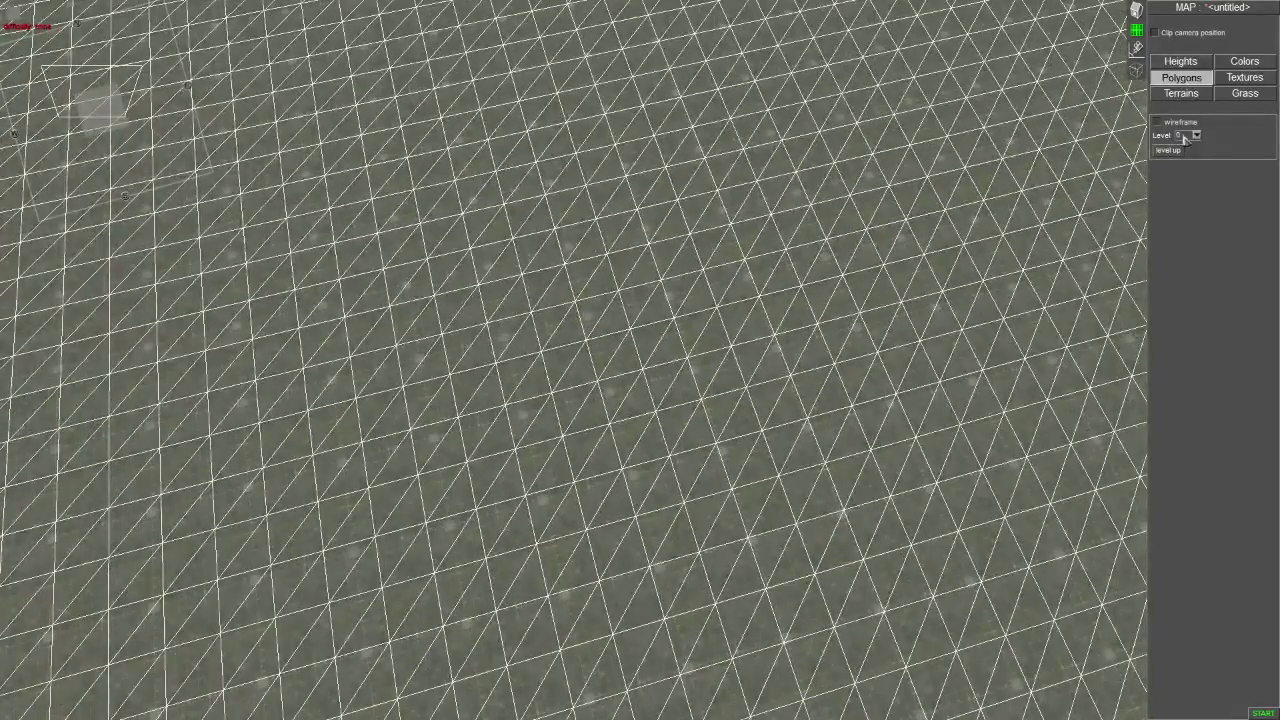
- Subdivide a level-5 patch near the centre, then revert it and set level 0
click(1198, 138)
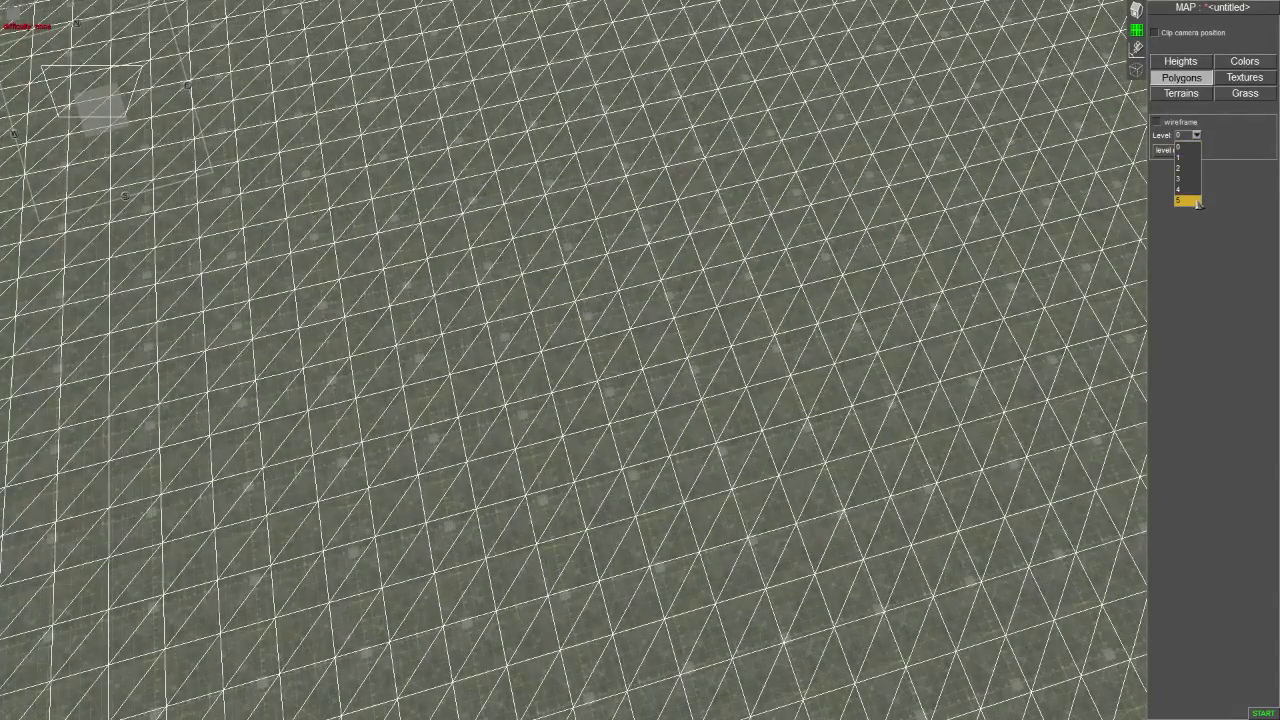
click(1186, 203)
scroll(543, 475, up, 3)
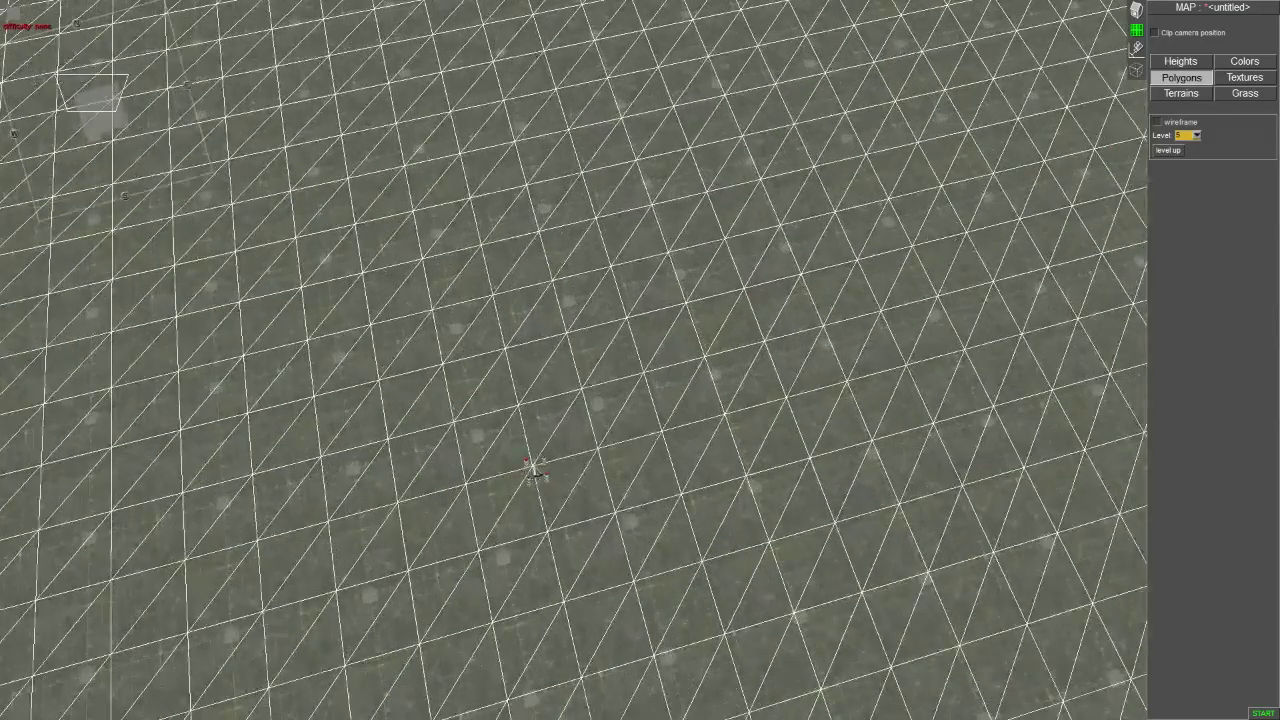
click(540, 425)
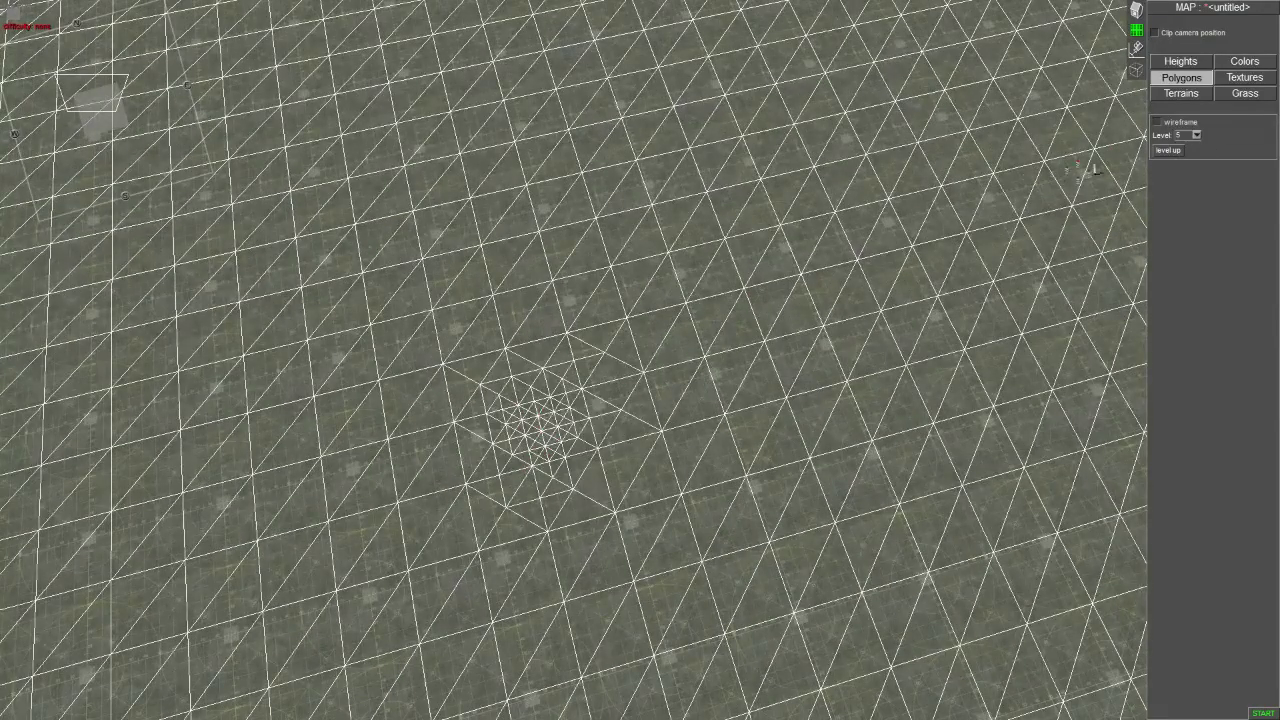
click(1198, 138)
mouse_move(545, 420)
mouse_down()
mouse_move(508, 385)
mouse_move(553, 512)
mouse_move(475, 388)
mouse_up()
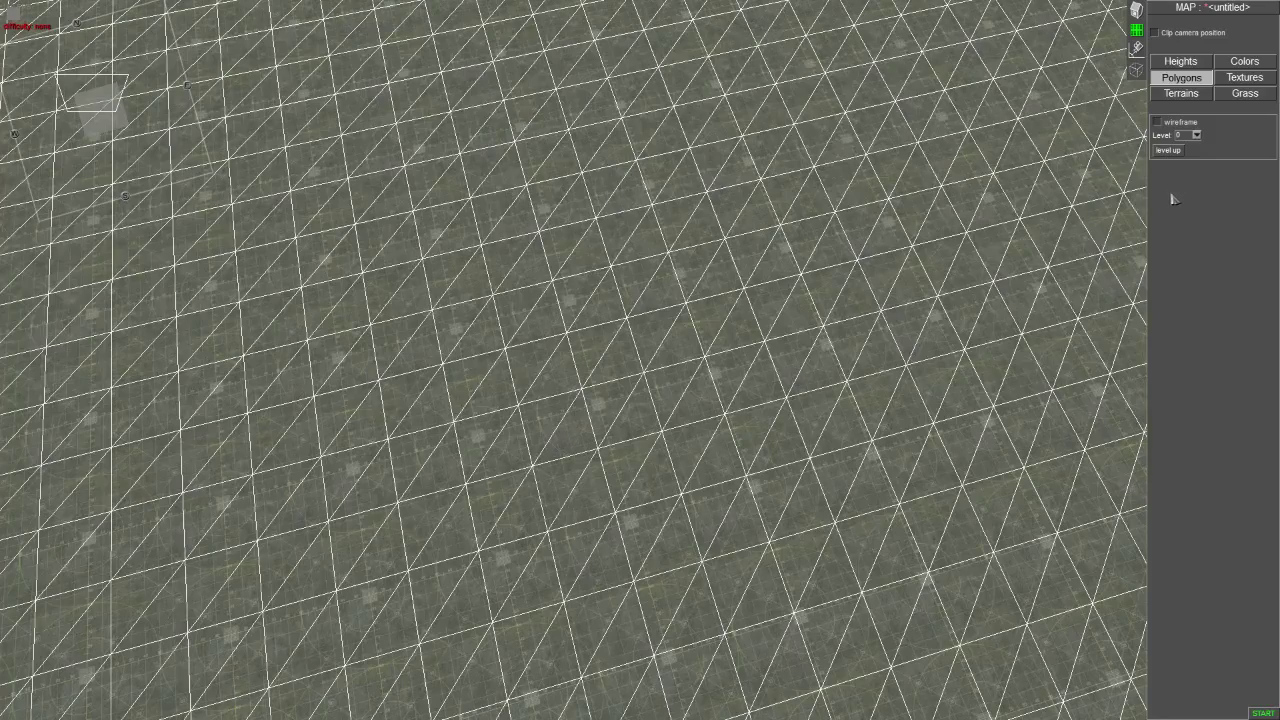
click(1196, 135)
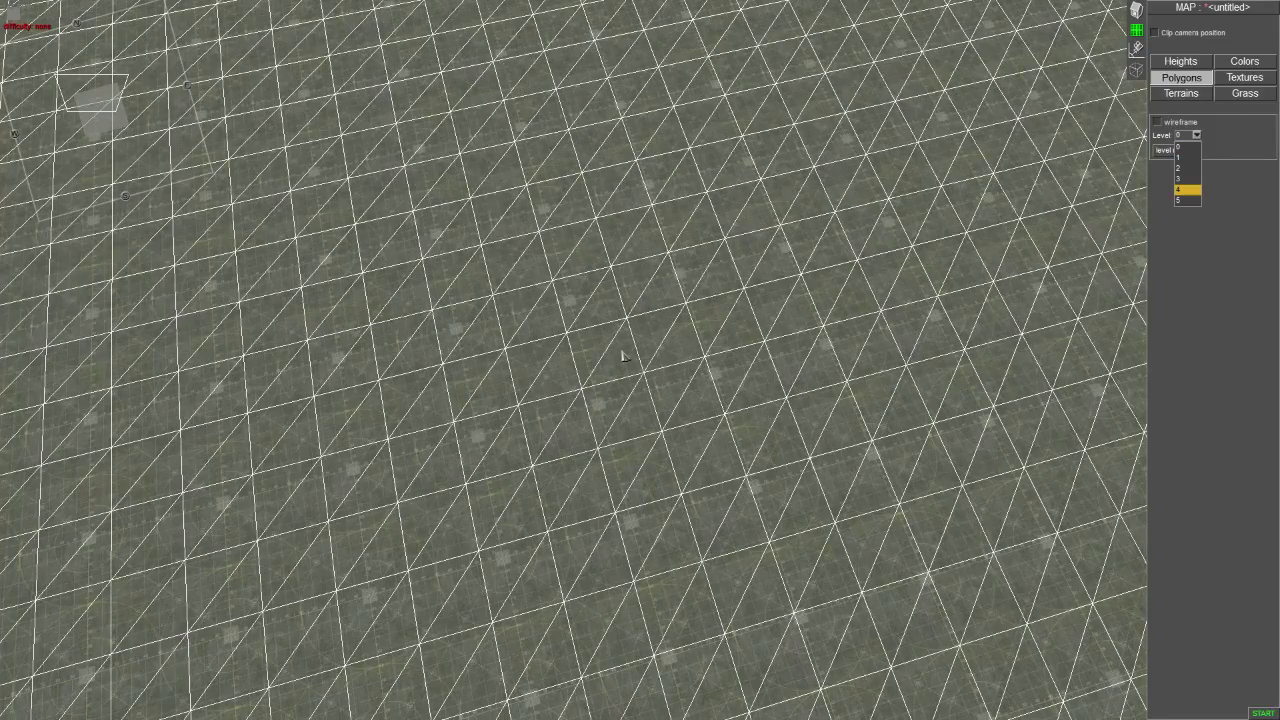
click(1184, 148)
- Raise the base polygon grid to 8 meters
click(1176, 152)
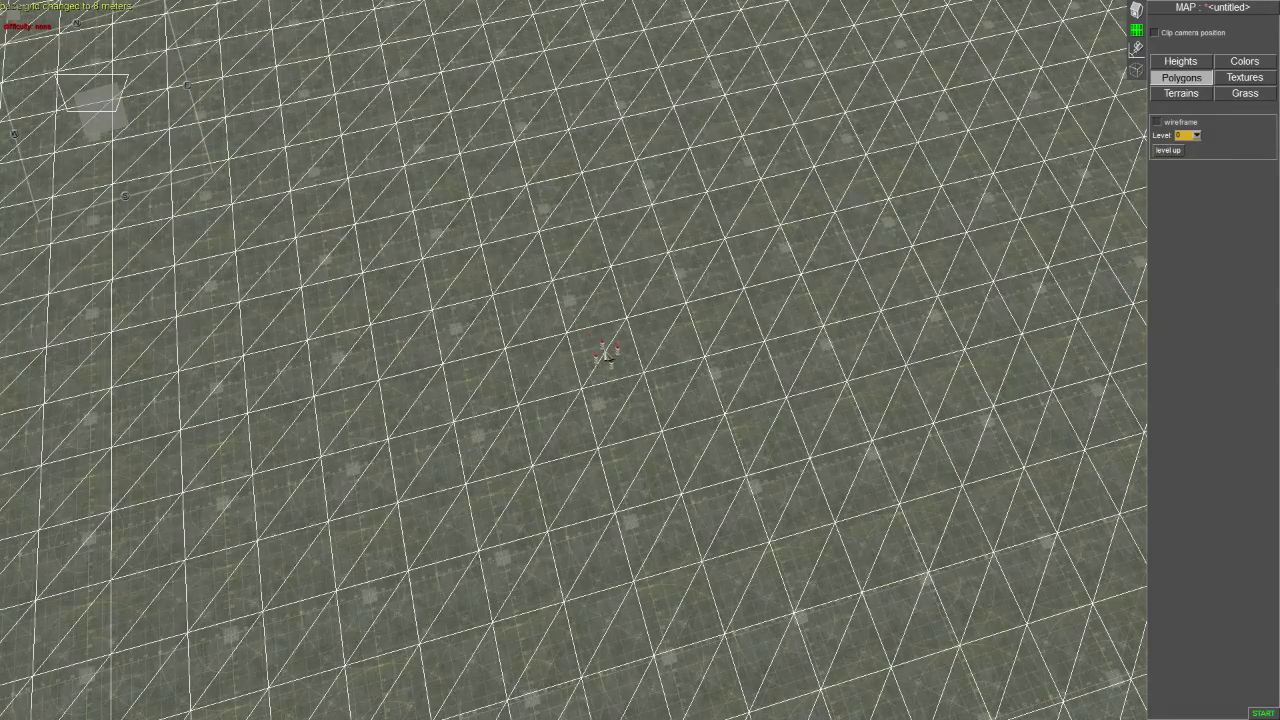
click(593, 367)
scroll(620, 372, up, 2)
scroll(590, 380, up, 2)
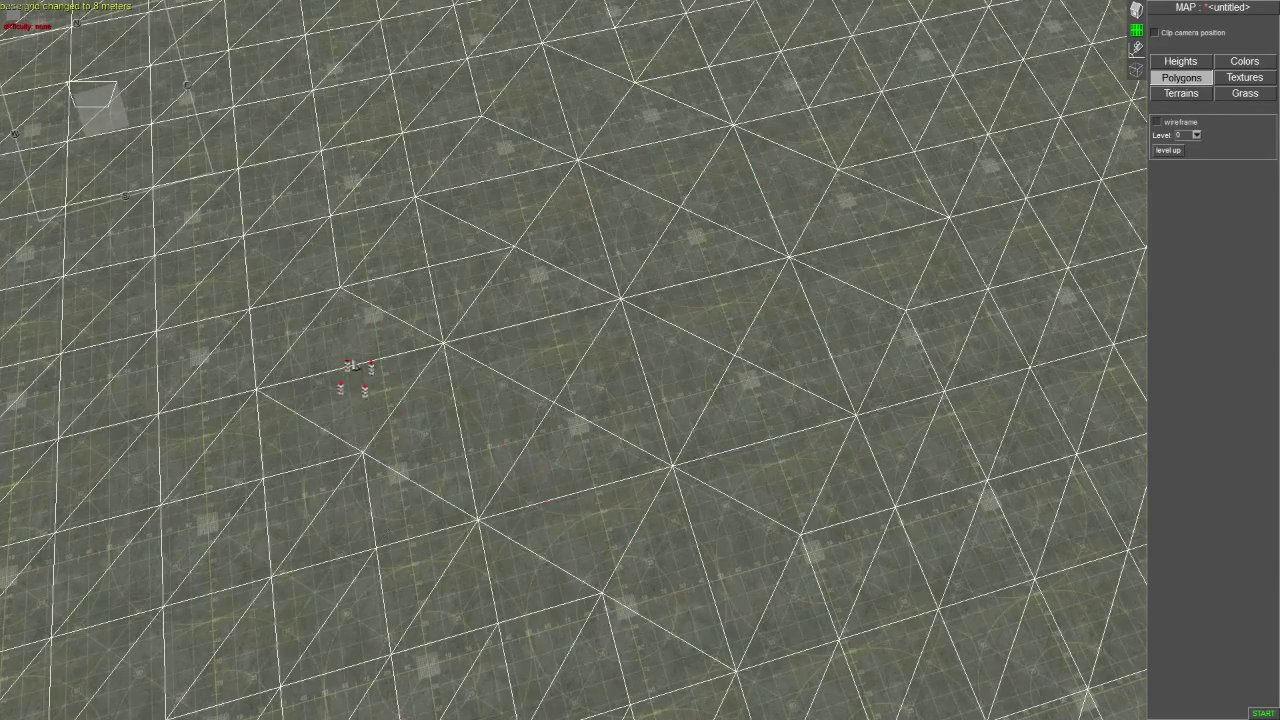
- Paint a level-5 fine patch across the upper terrain, then erase it at level 0
click(1197, 137)
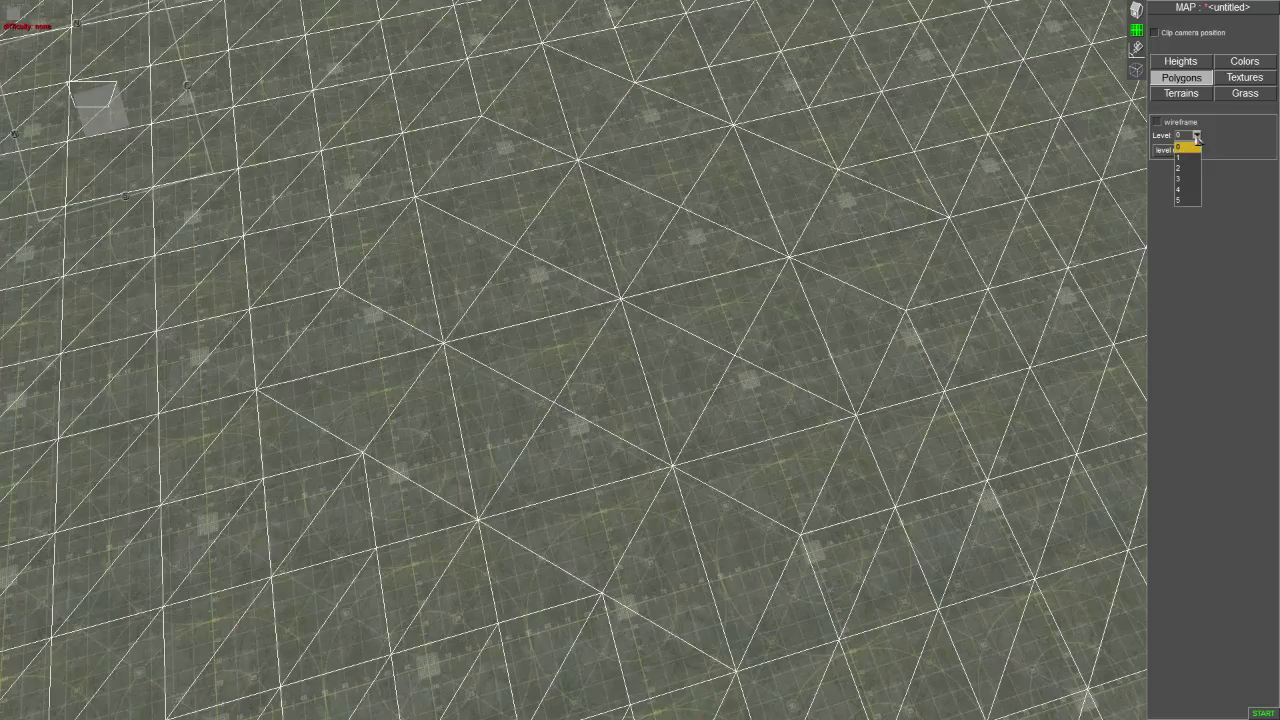
click(1188, 201)
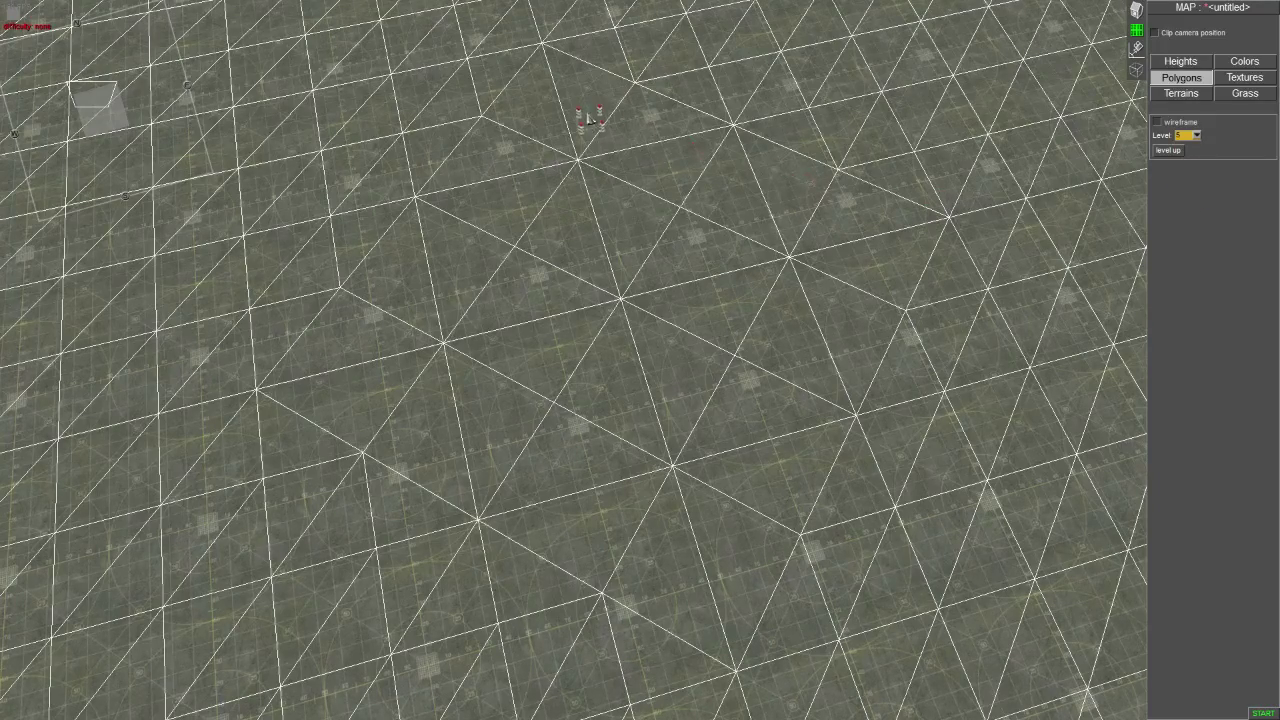
mouse_move(580, 114)
mouse_down()
mouse_move(810, 285)
mouse_move(555, 192)
mouse_up()
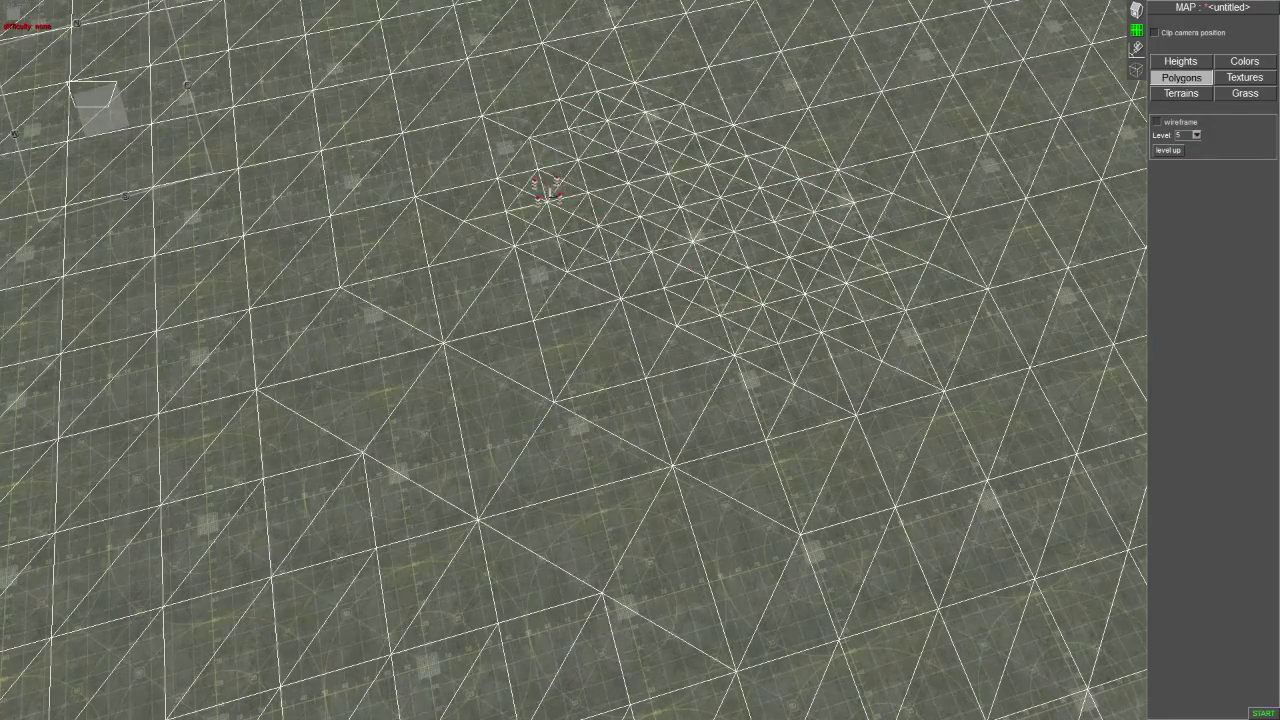
middle_drag(555, 195, 470, 255)
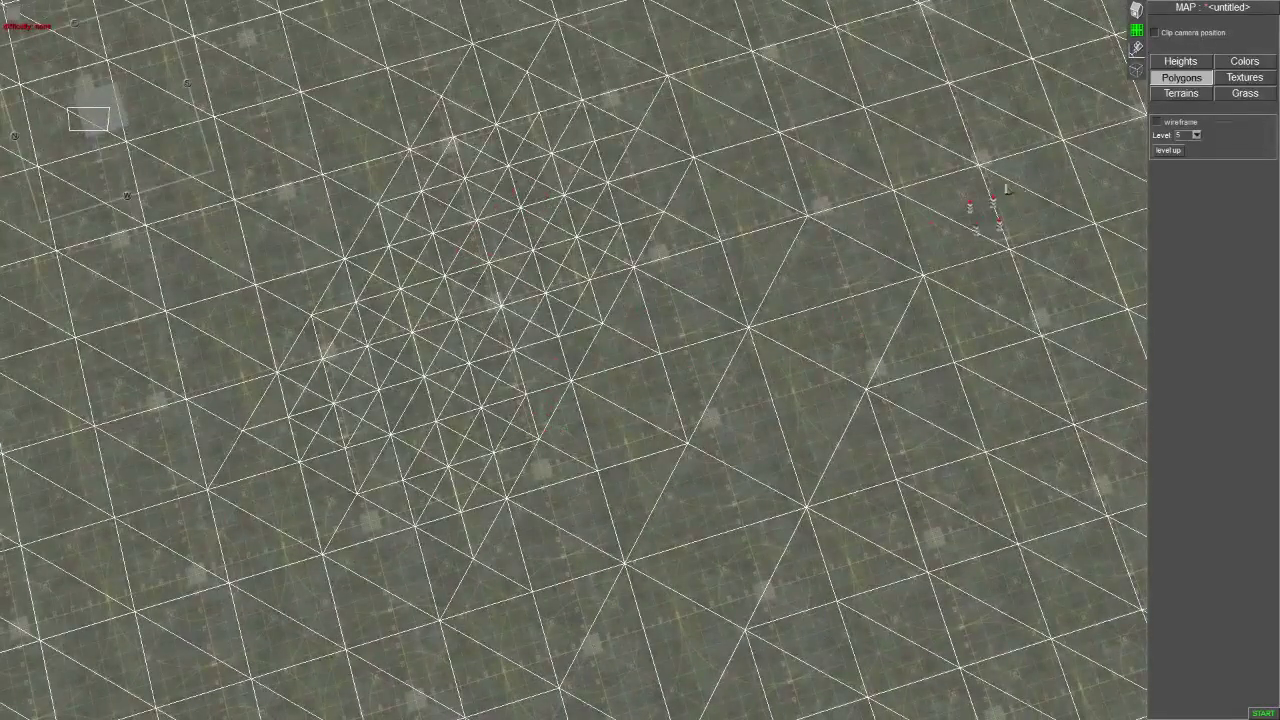
click(1197, 135)
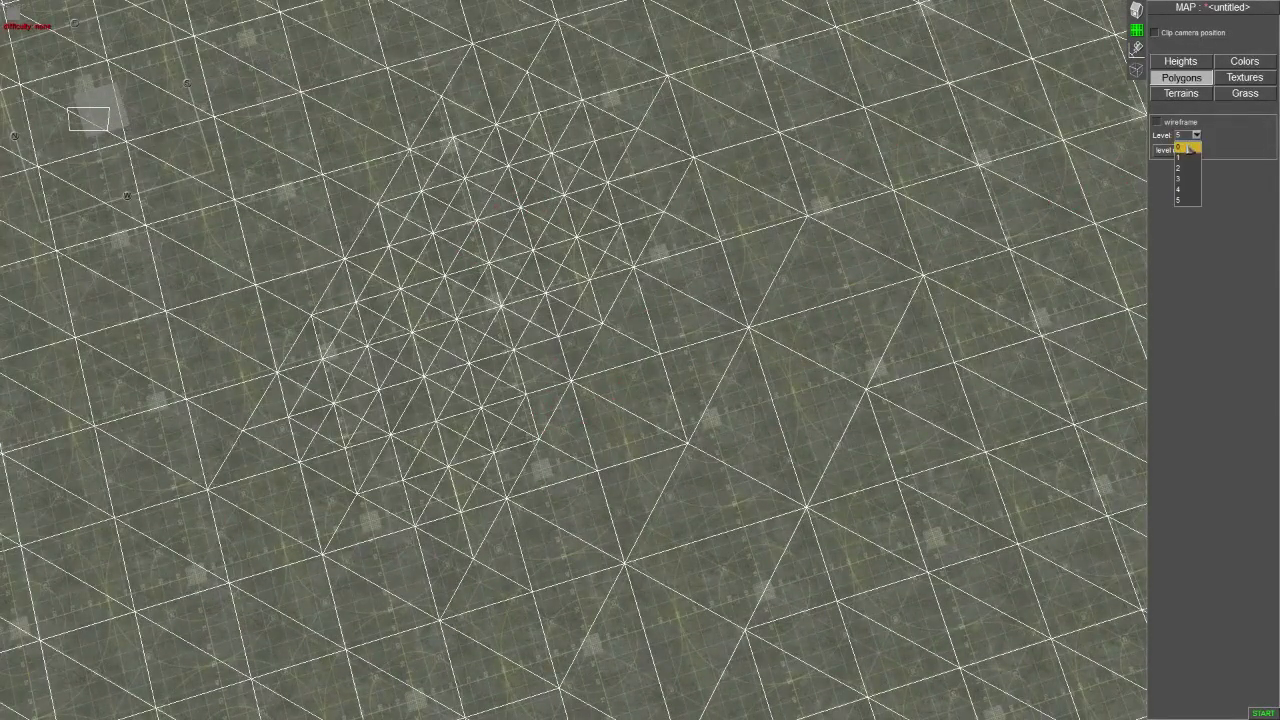
mouse_move(634, 211)
mouse_down()
mouse_move(611, 206)
mouse_move(565, 385)
mouse_move(429, 500)
mouse_move(443, 194)
mouse_move(600, 70)
mouse_up()
- Raise the base grid to 16 meters and coarsen the mesh on the right side
click(1168, 150)
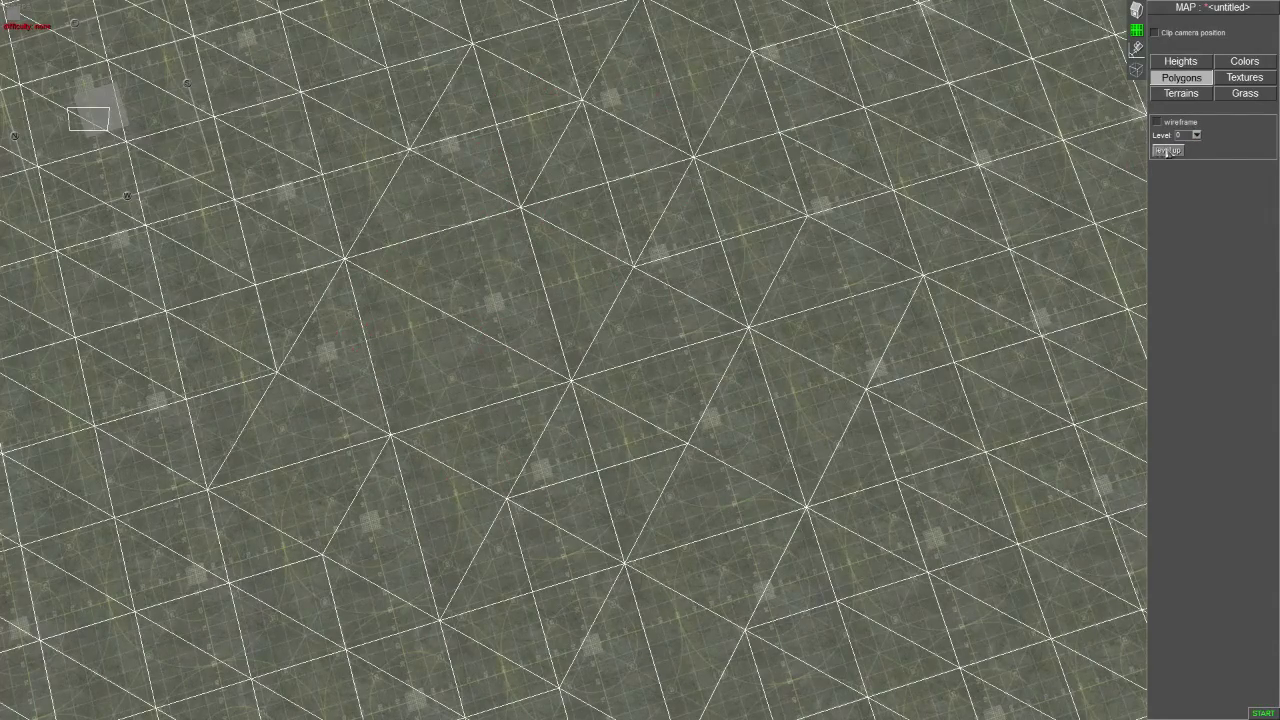
scroll(591, 472, down, 2)
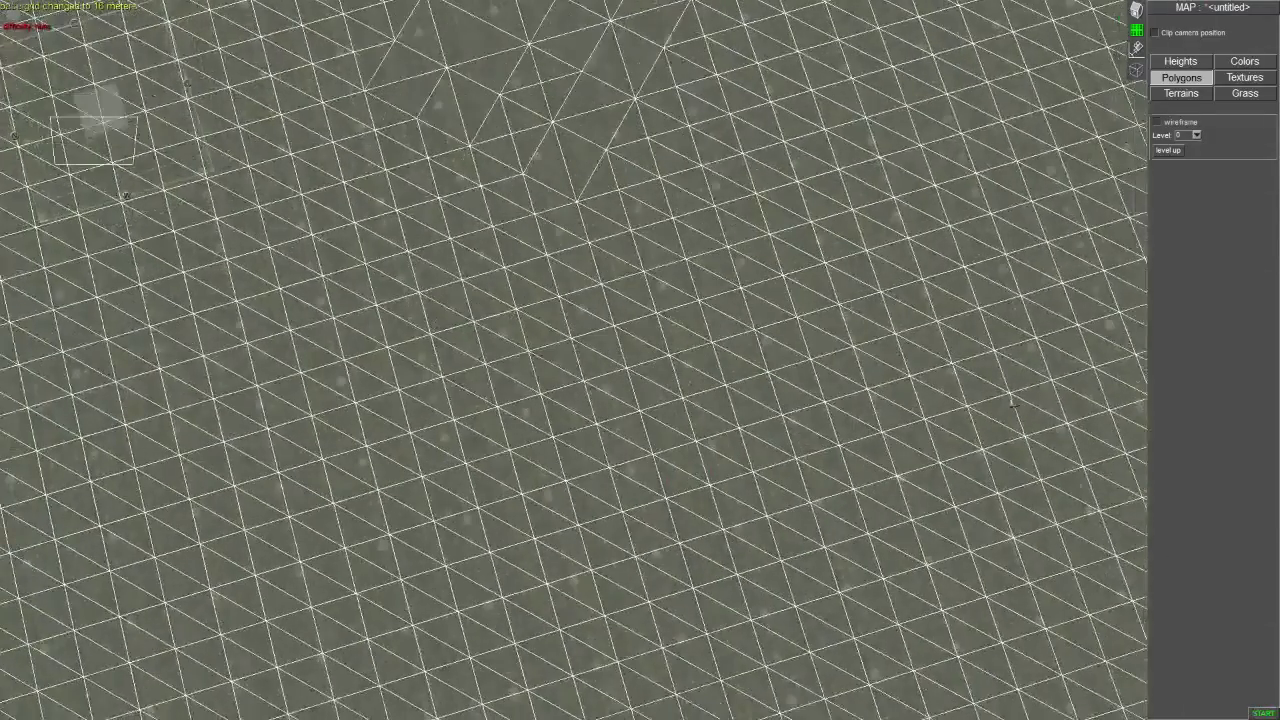
mouse_move(812, 228)
mouse_down()
mouse_move(930, 243)
mouse_move(942, 387)
mouse_move(766, 327)
mouse_move(810, 205)
mouse_move(900, 260)
mouse_move(832, 412)
mouse_up()
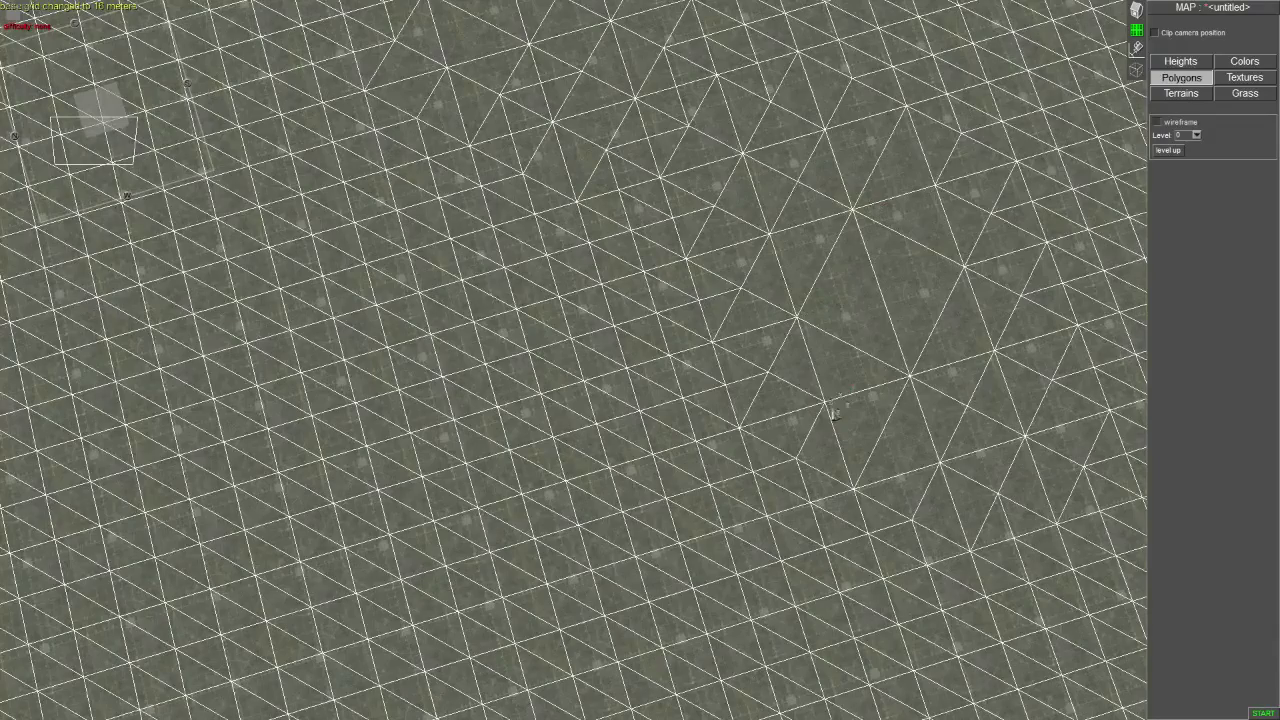
drag(852, 320, 980, 440)
drag(1025, 285, 931, 377)
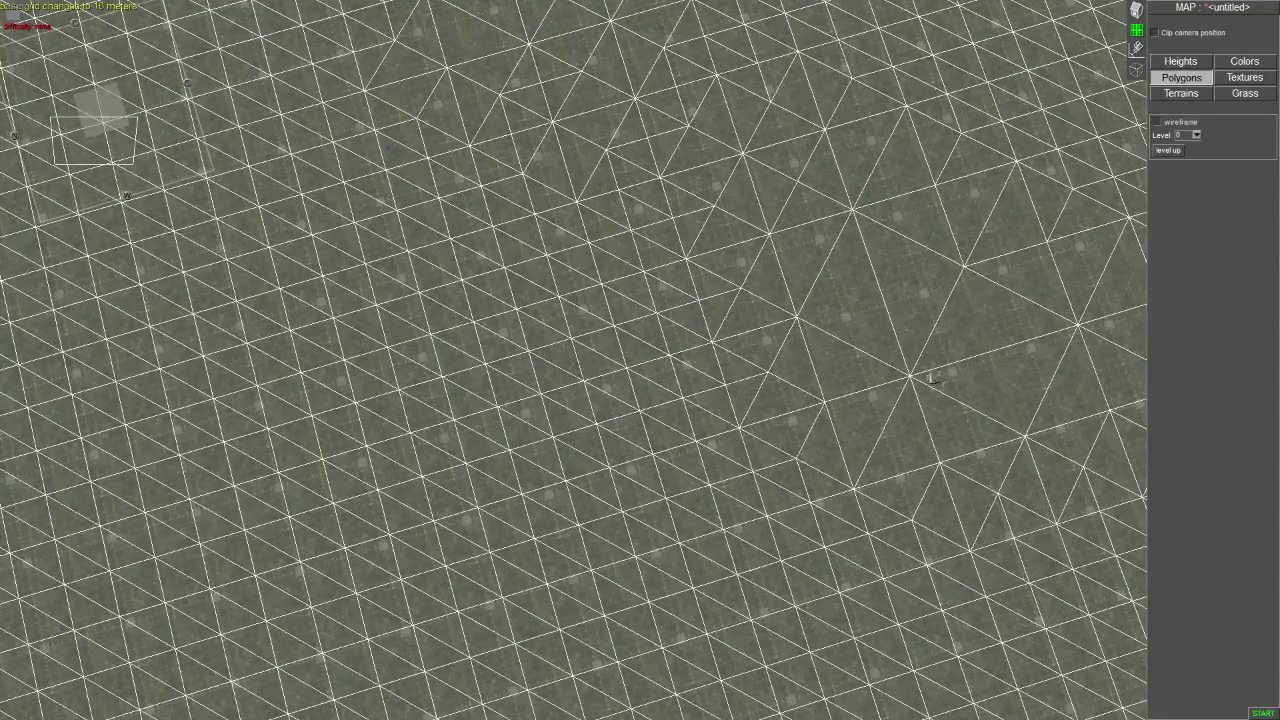
- Raise the base grid to 32 meters and coarsen the left, edge and central areas
click(1172, 150)
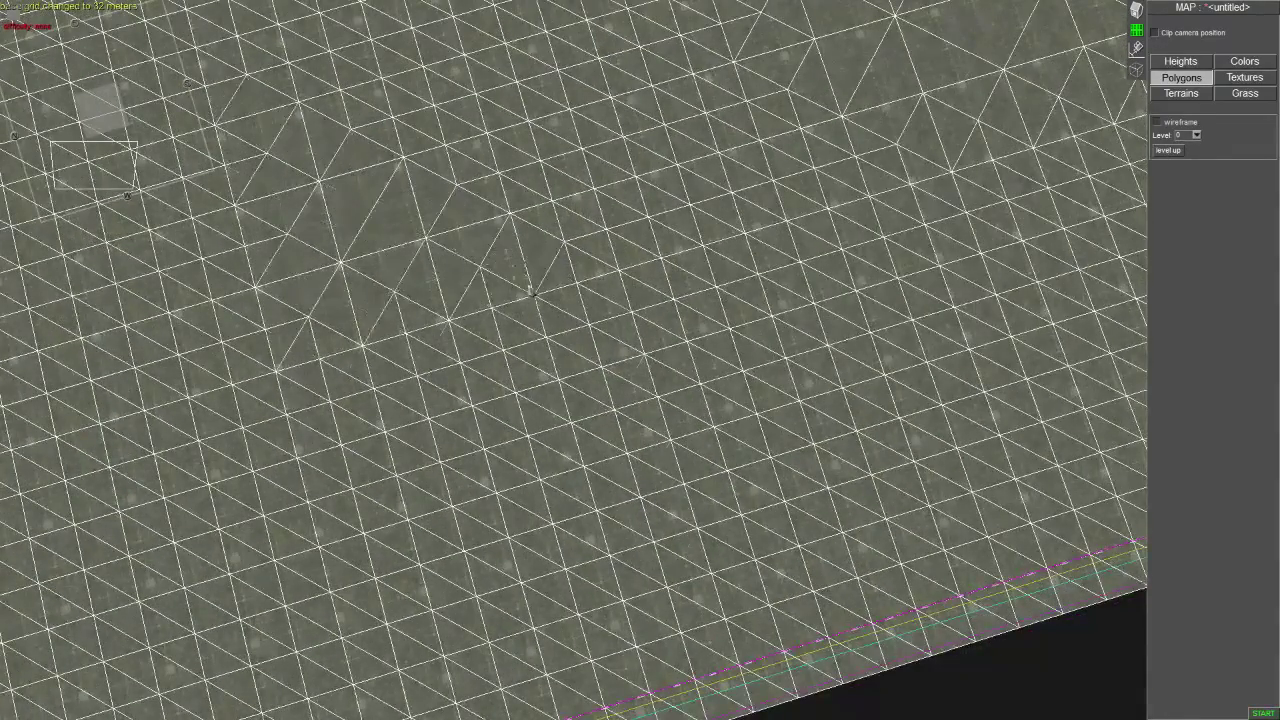
drag(392, 223, 410, 332)
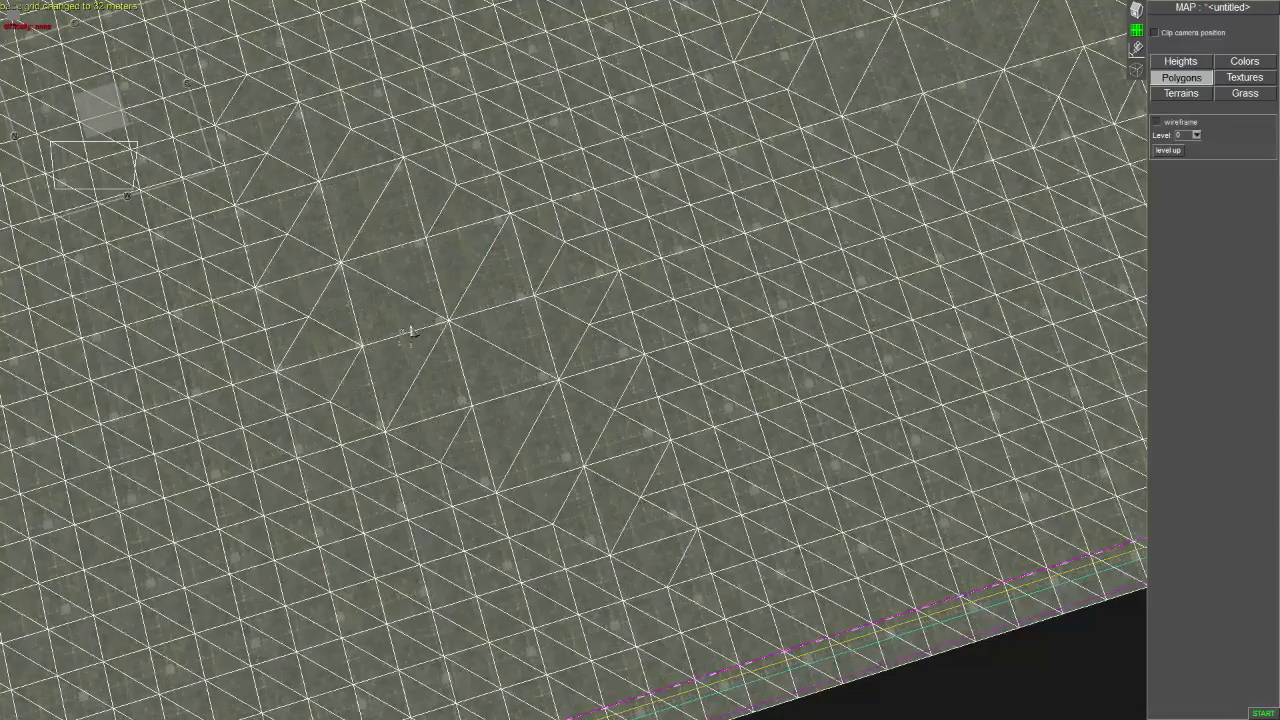
drag(296, 390, 408, 398)
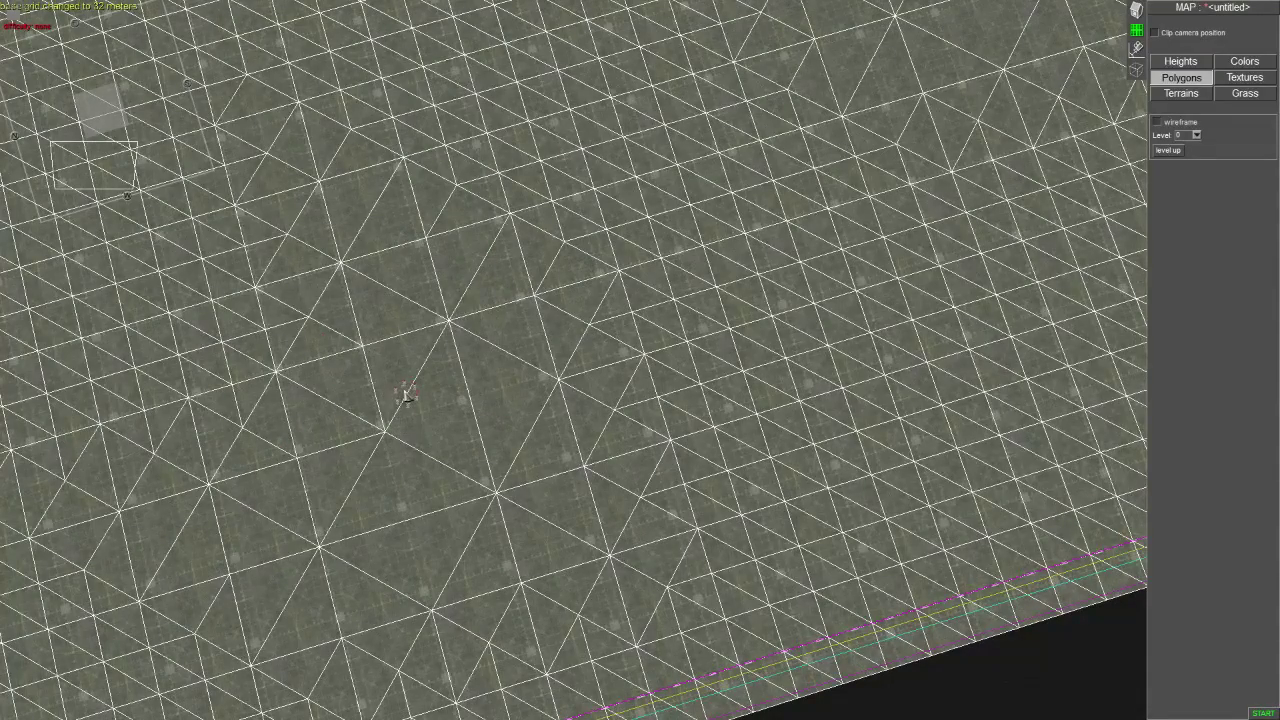
drag(390, 328, 356, 291)
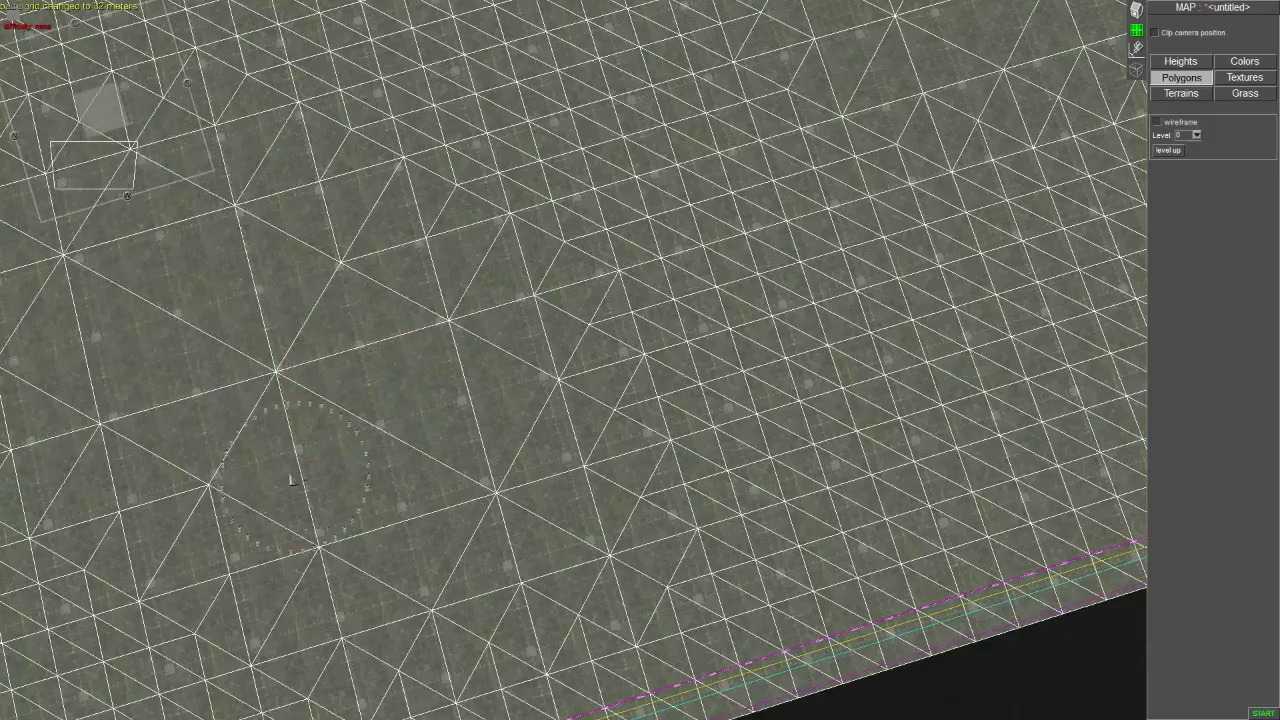
middle_drag(291, 481, 404, 504)
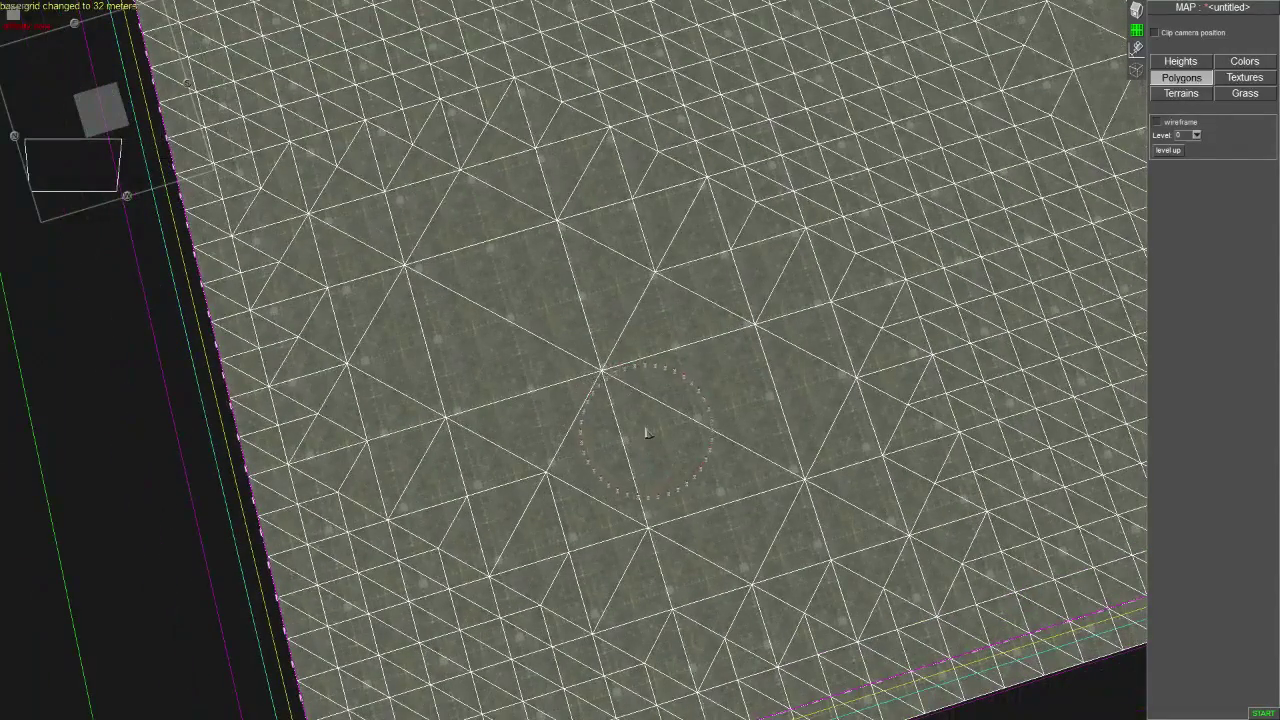
scroll(647, 432, down, 3)
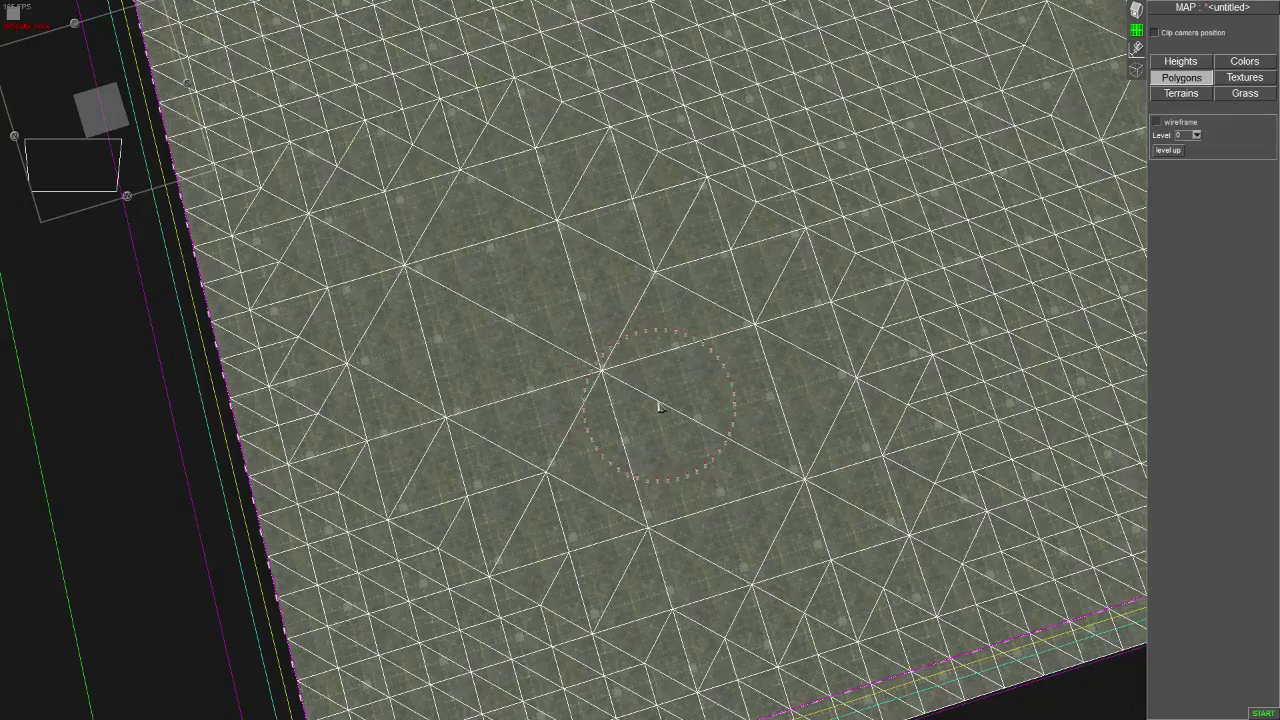
scroll(659, 407, up, 2)
middle_drag(659, 404, 749, 346)
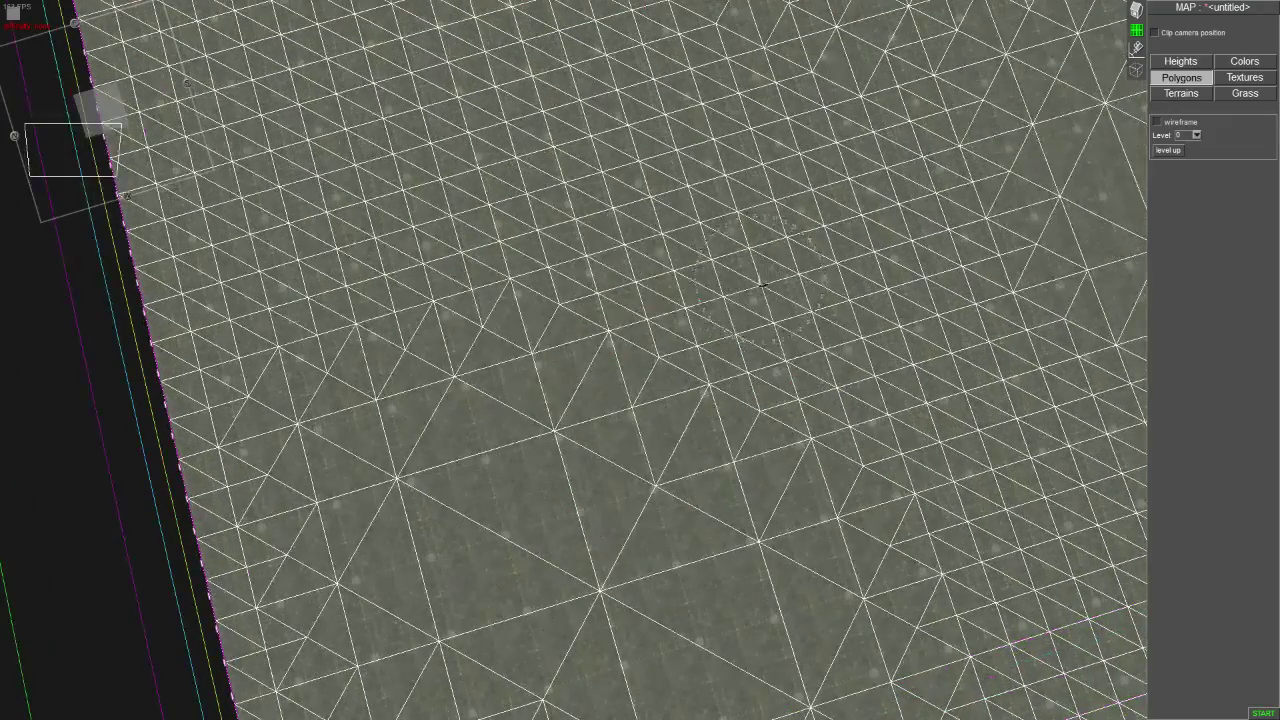
mouse_move(762, 285)
mouse_down()
mouse_move(643, 380)
mouse_move(555, 368)
mouse_up()
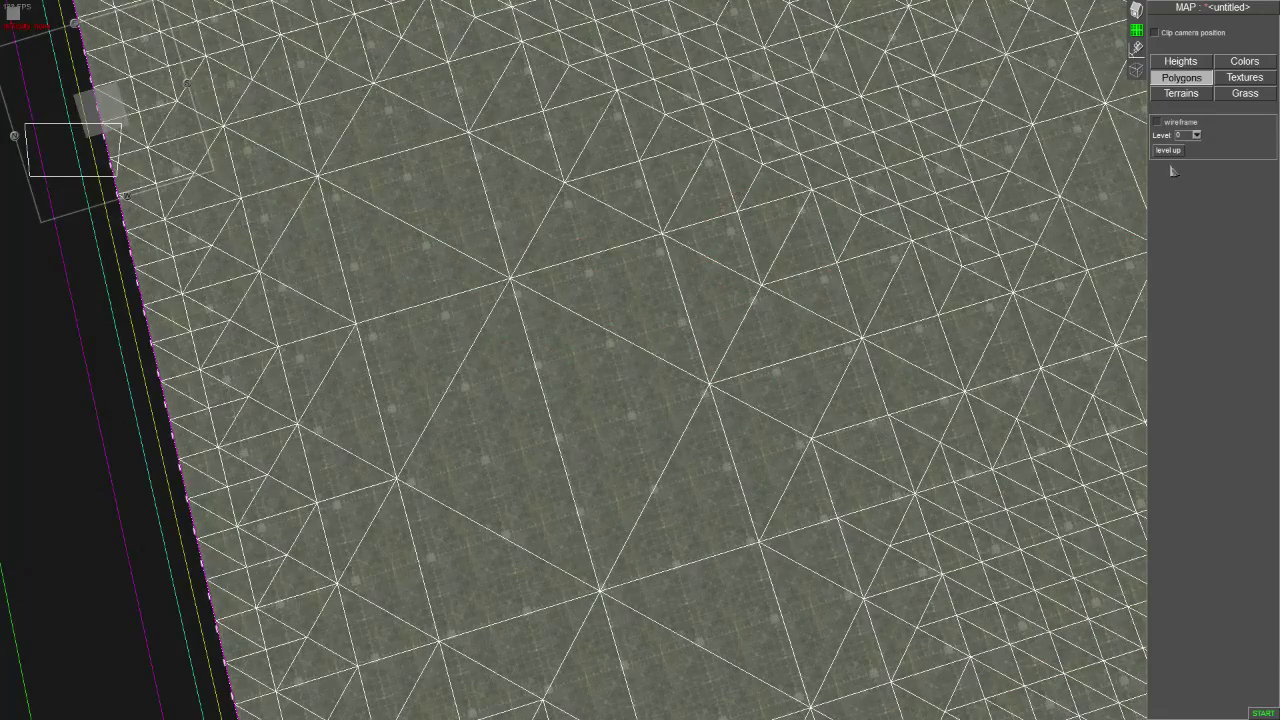
- At level 5, brush fine polygons across the central and upper terrain
click(1197, 135)
click(1186, 202)
mouse_move(623, 434)
mouse_down()
mouse_move(638, 300)
mouse_move(666, 484)
mouse_move(618, 264)
mouse_move(668, 232)
mouse_up()
mouse_move(230, 150)
mouse_down()
mouse_move(551, 213)
mouse_move(560, 110)
mouse_up()
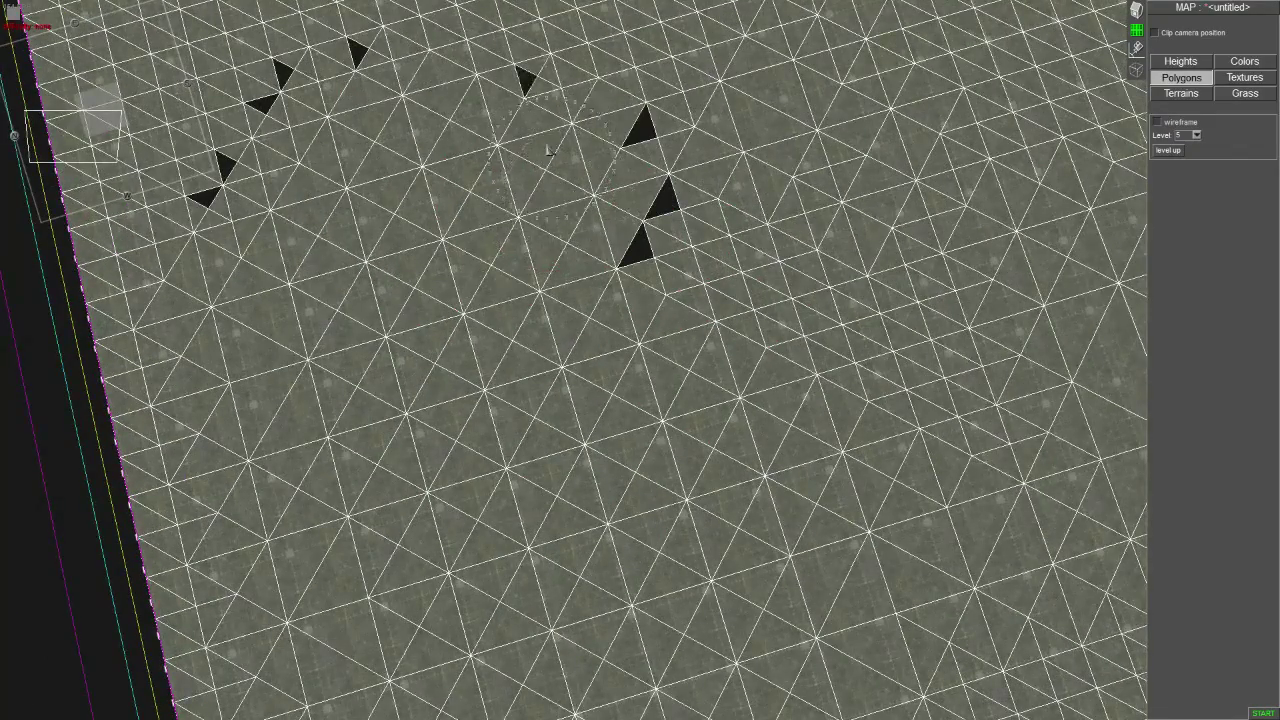
- Fill the black holes in the mesh, then shift the view toward the left edge
scroll(548, 145, up, 3)
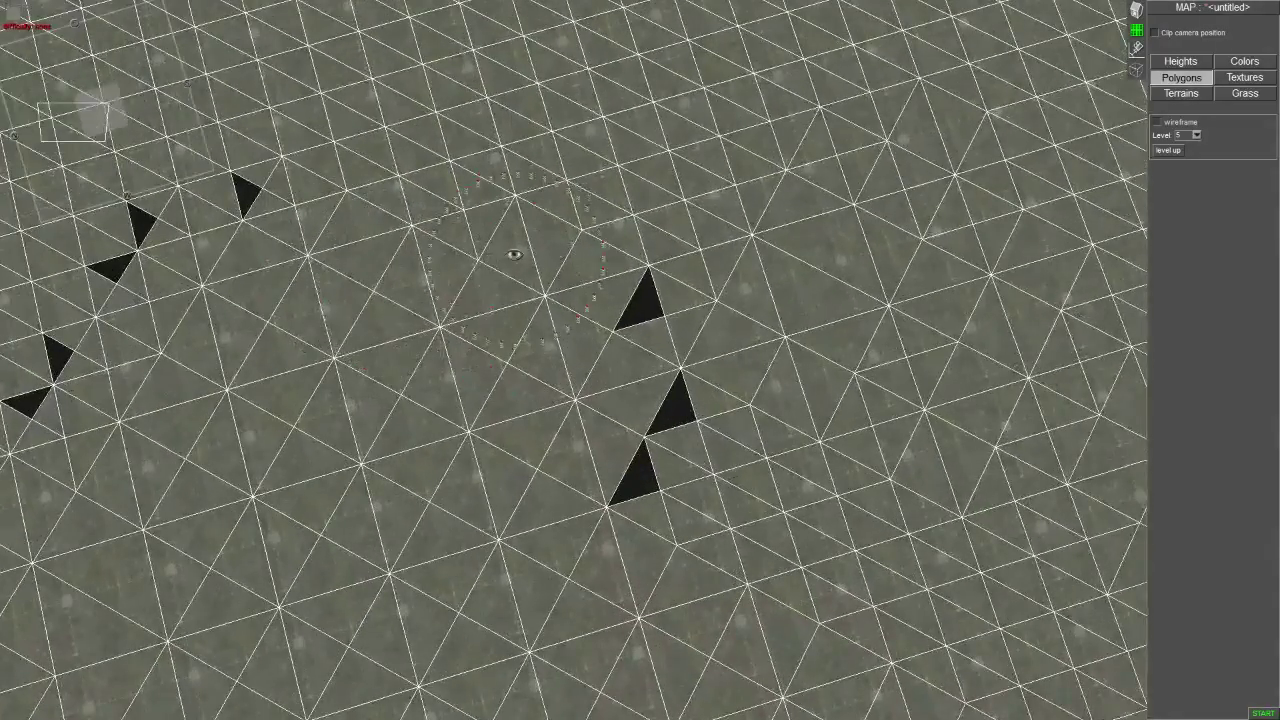
click(552, 345)
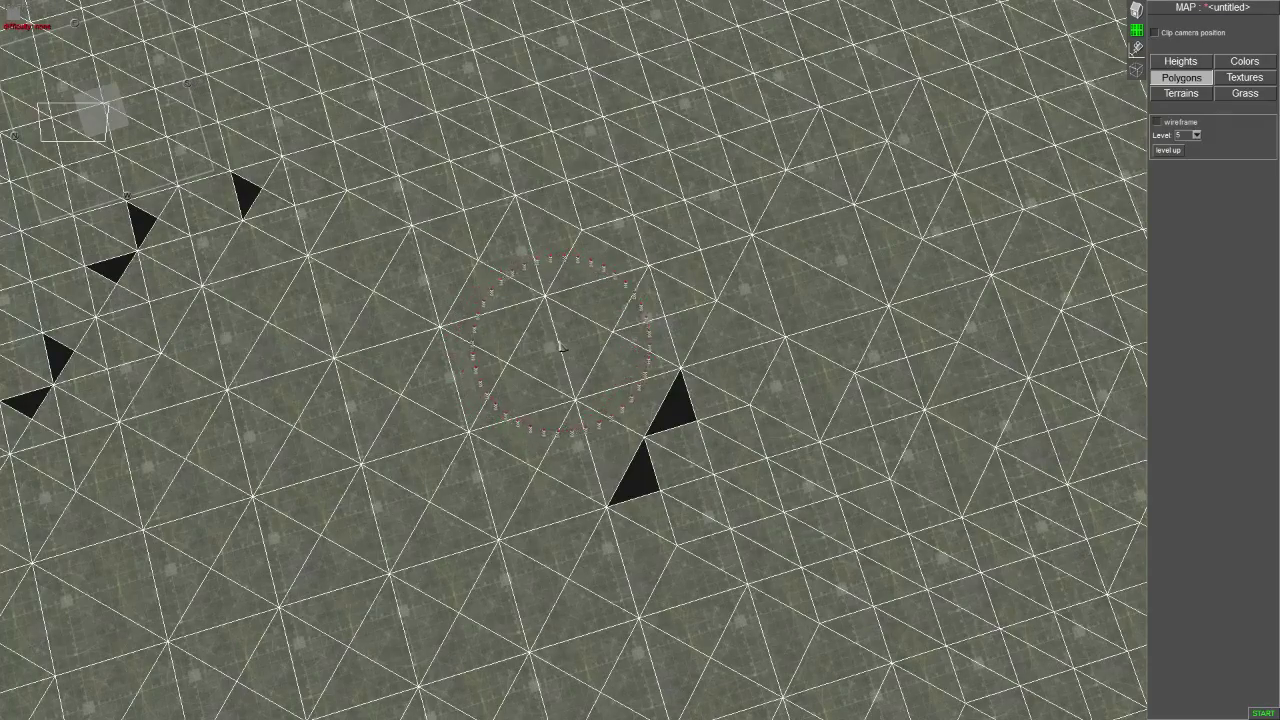
drag(555, 380, 567, 443)
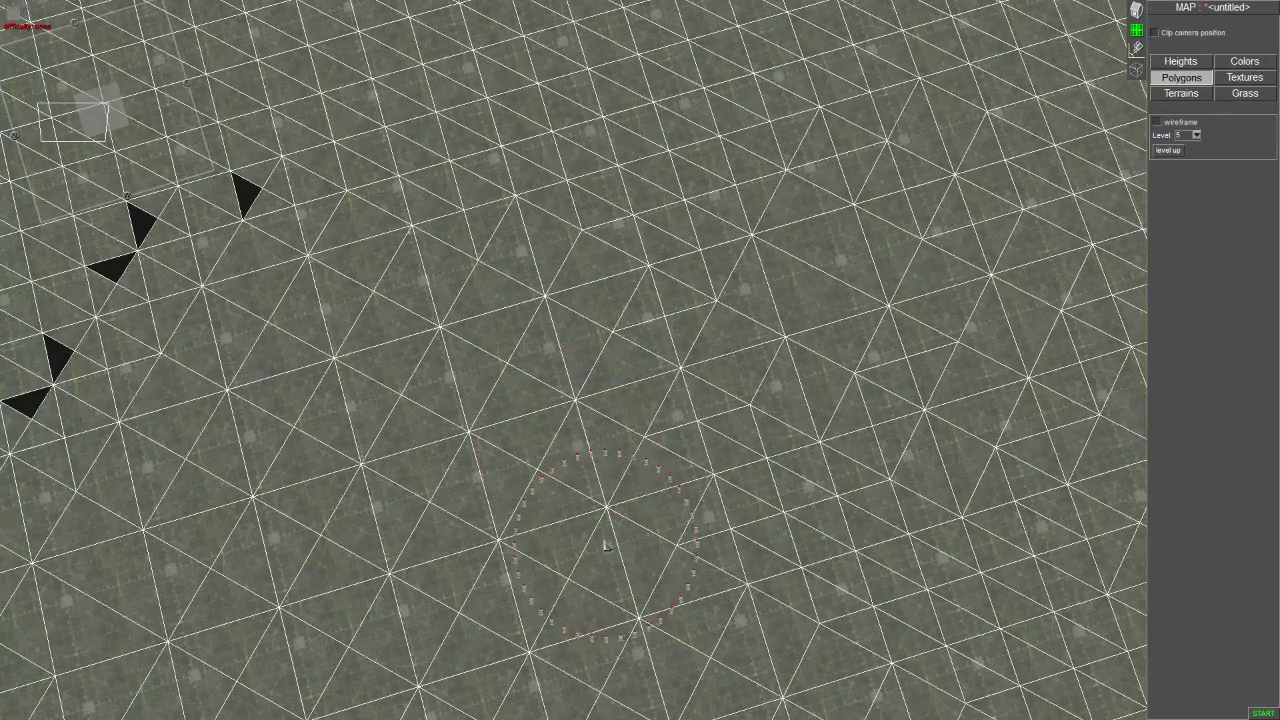
key(Left)
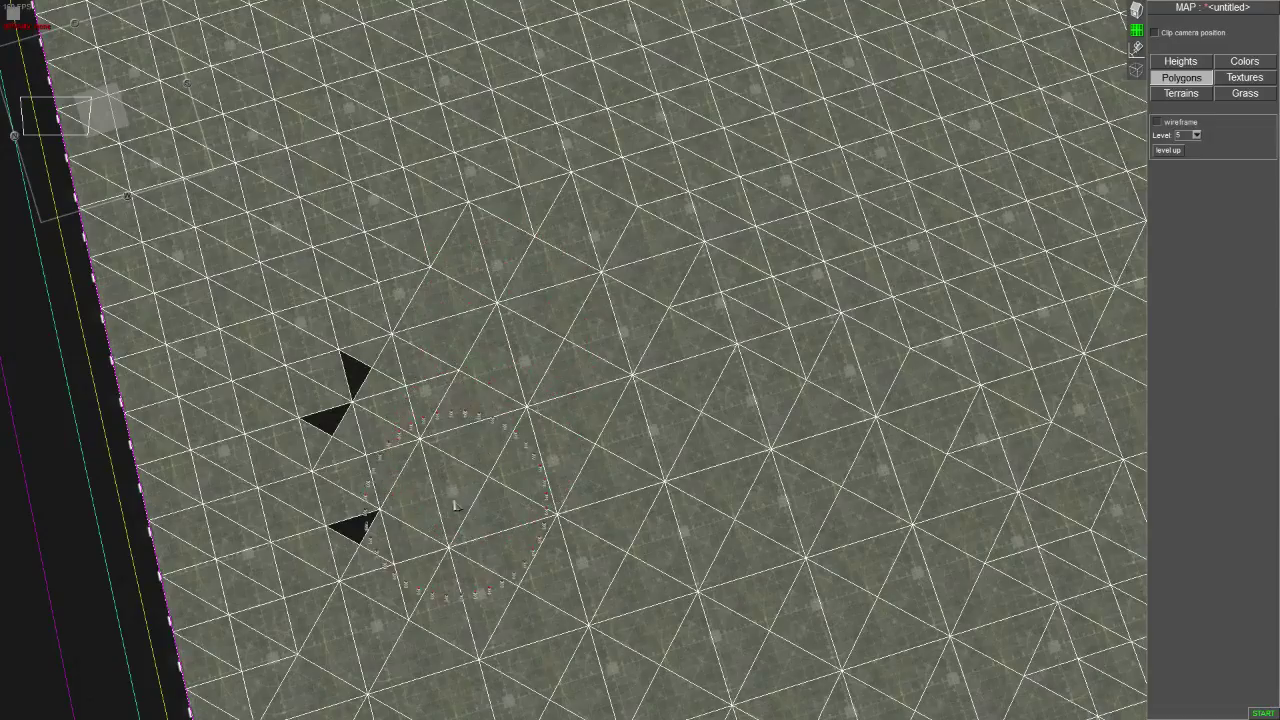
mouse_move(424, 439)
middle_down()
mouse_move(855, 390)
mouse_move(578, 368)
middle_up()
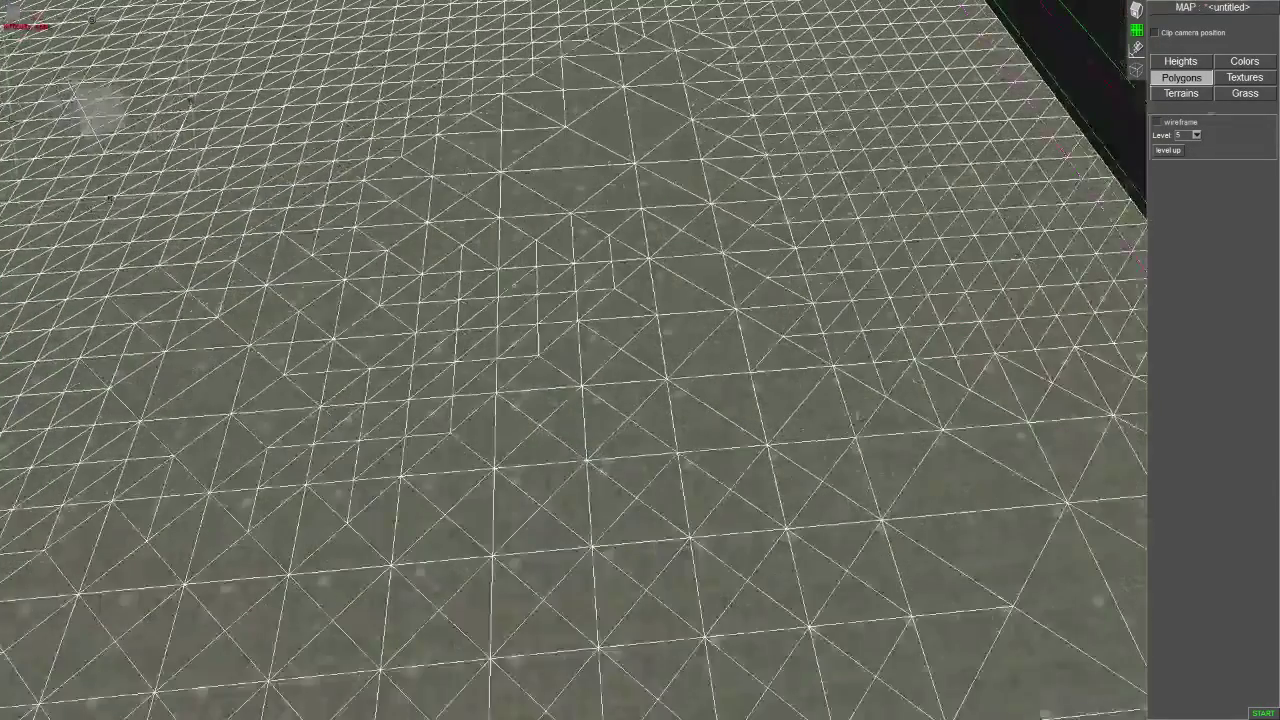
- Pan and rotate the view across the subdivided terrain mesh of the untitled map
middle_drag(1042, 366, 694, 420)
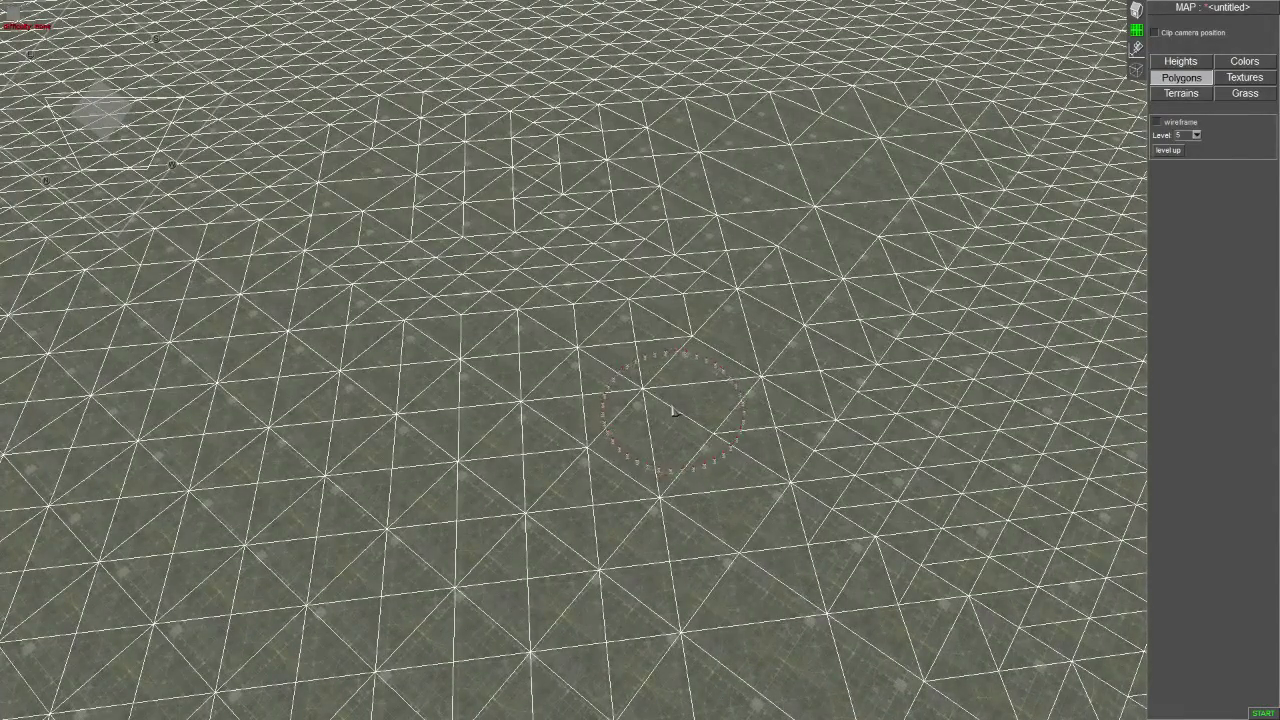
mouse_move(673, 411)
middle_down()
mouse_move(571, 373)
mouse_move(686, 371)
middle_up()
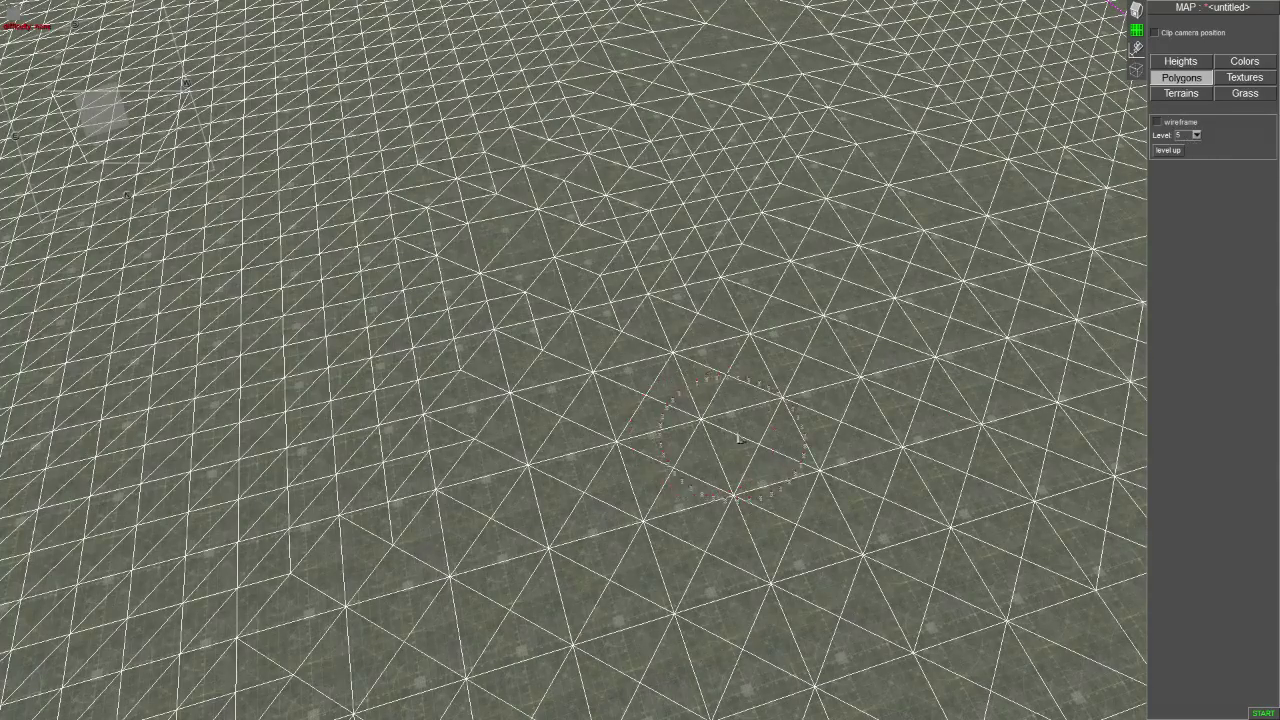
key(Right)
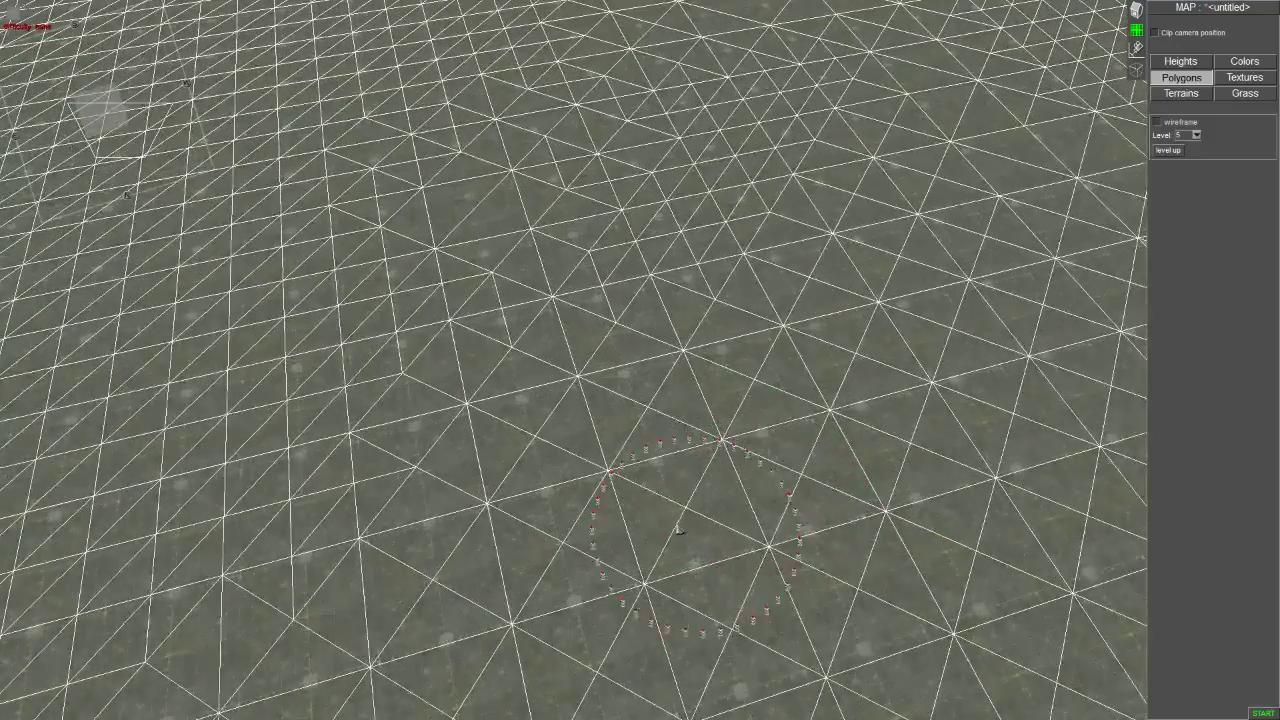
key(Right)
key(Left)
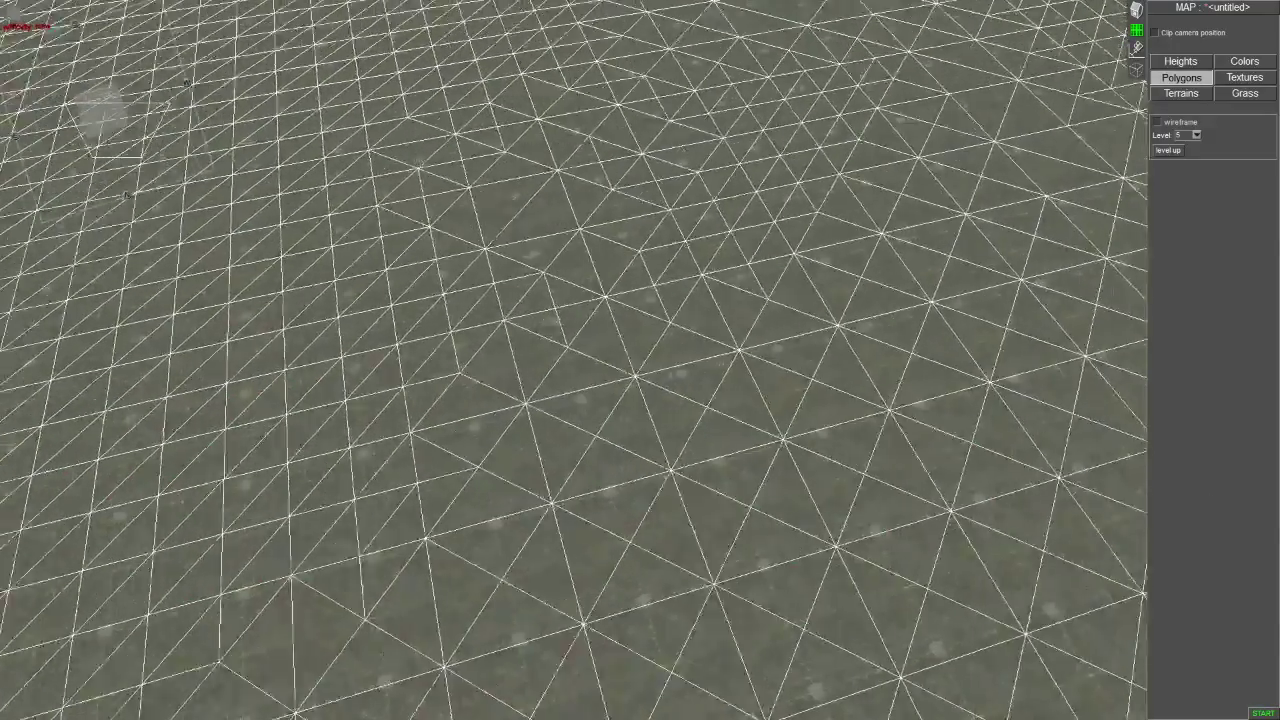
key(Left)
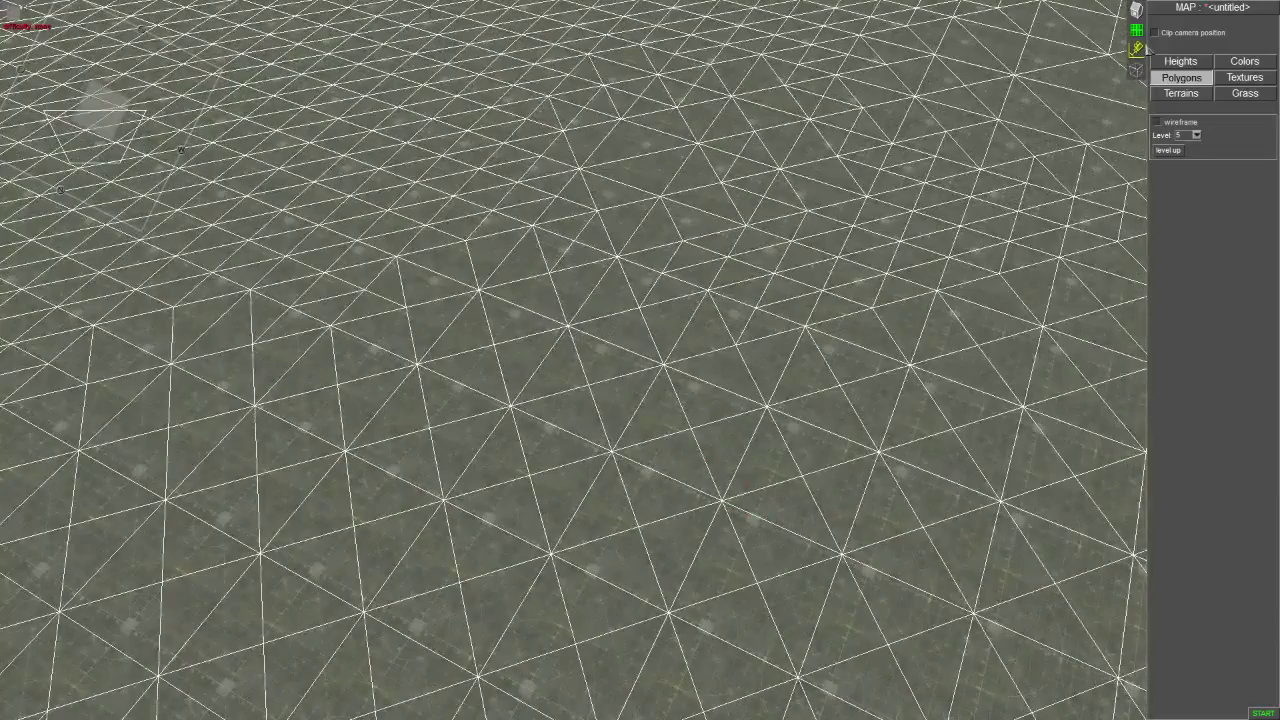
- In Textures, add a new texture entry with floor_sand2 from the sand folder as its base
click(1242, 78)
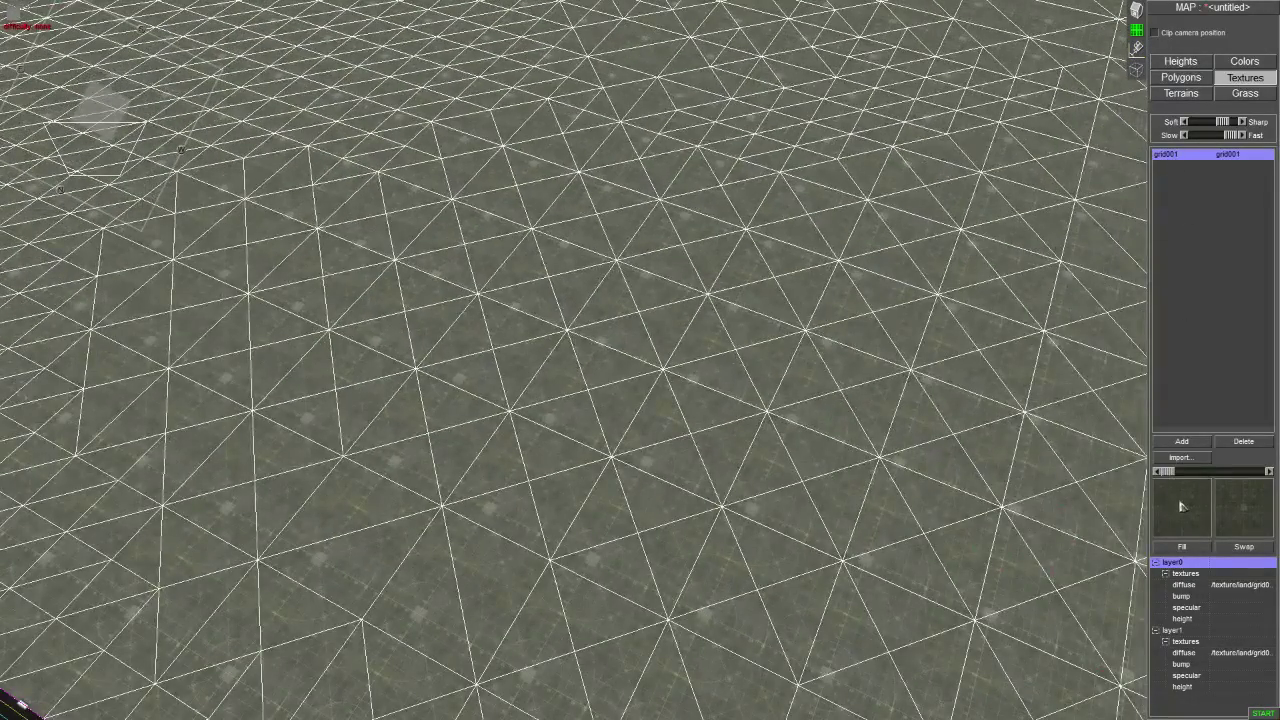
click(1183, 446)
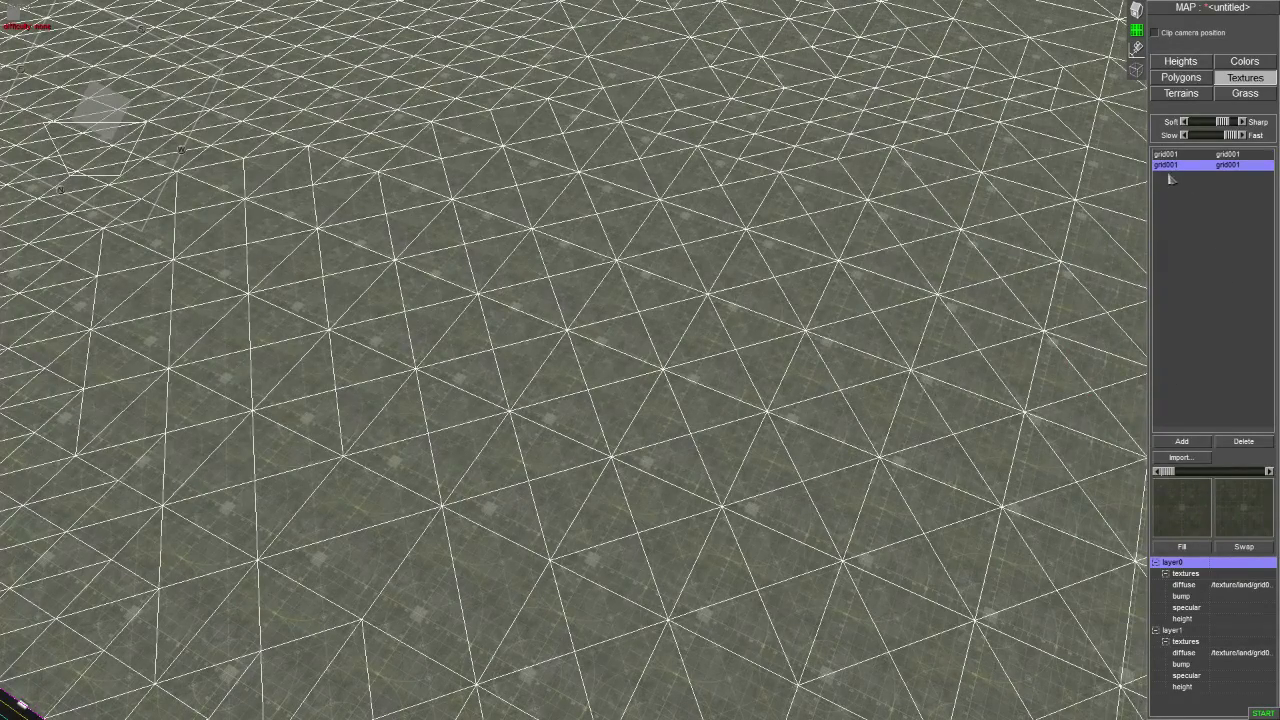
click(1187, 510)
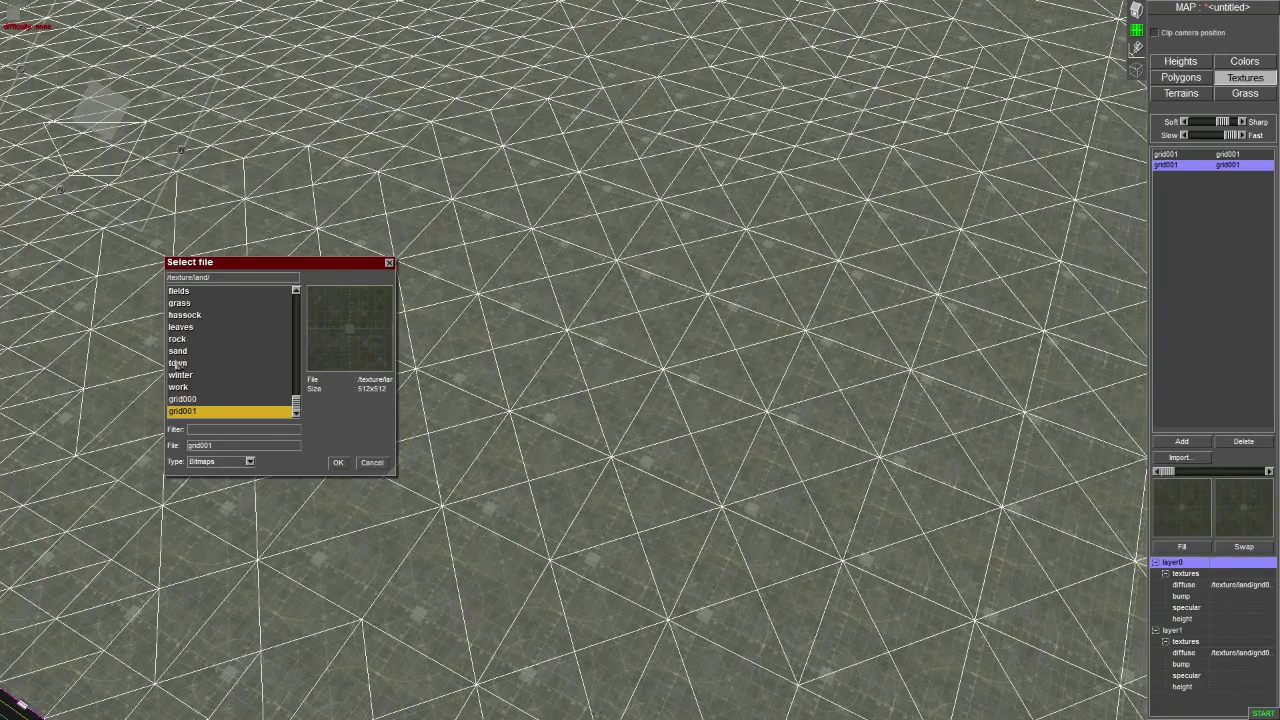
click(338, 462)
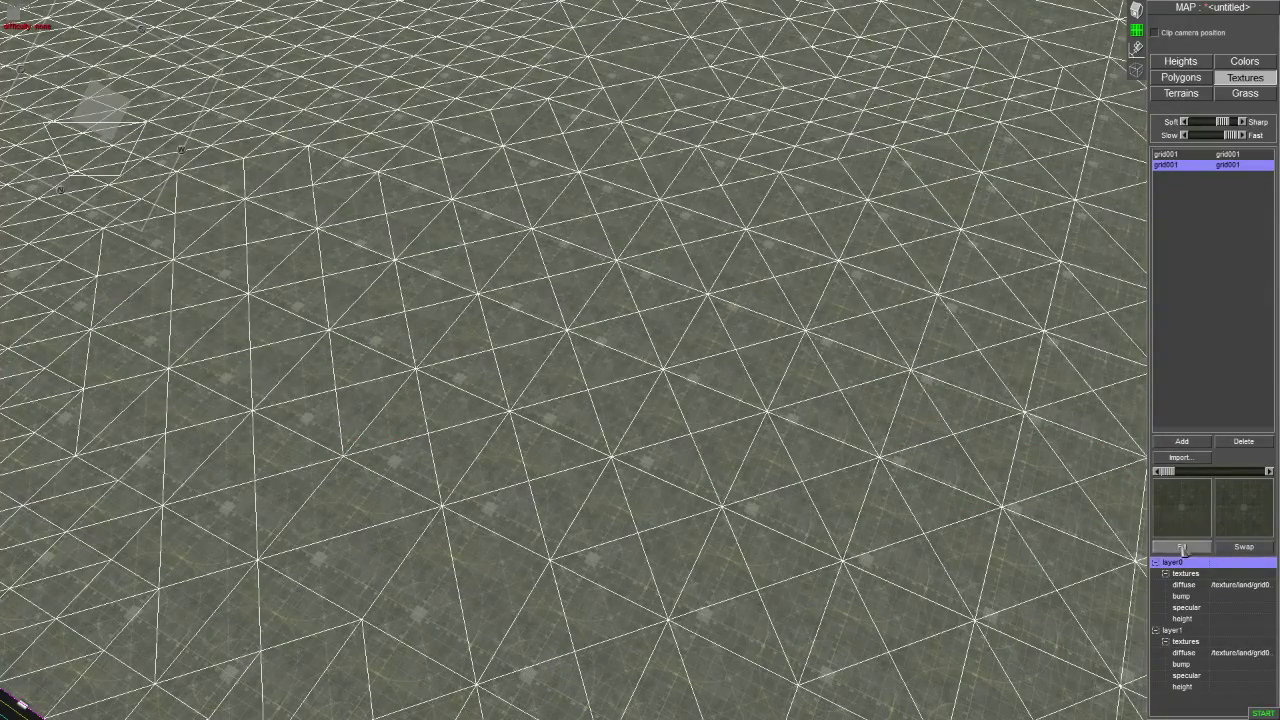
click(1183, 510)
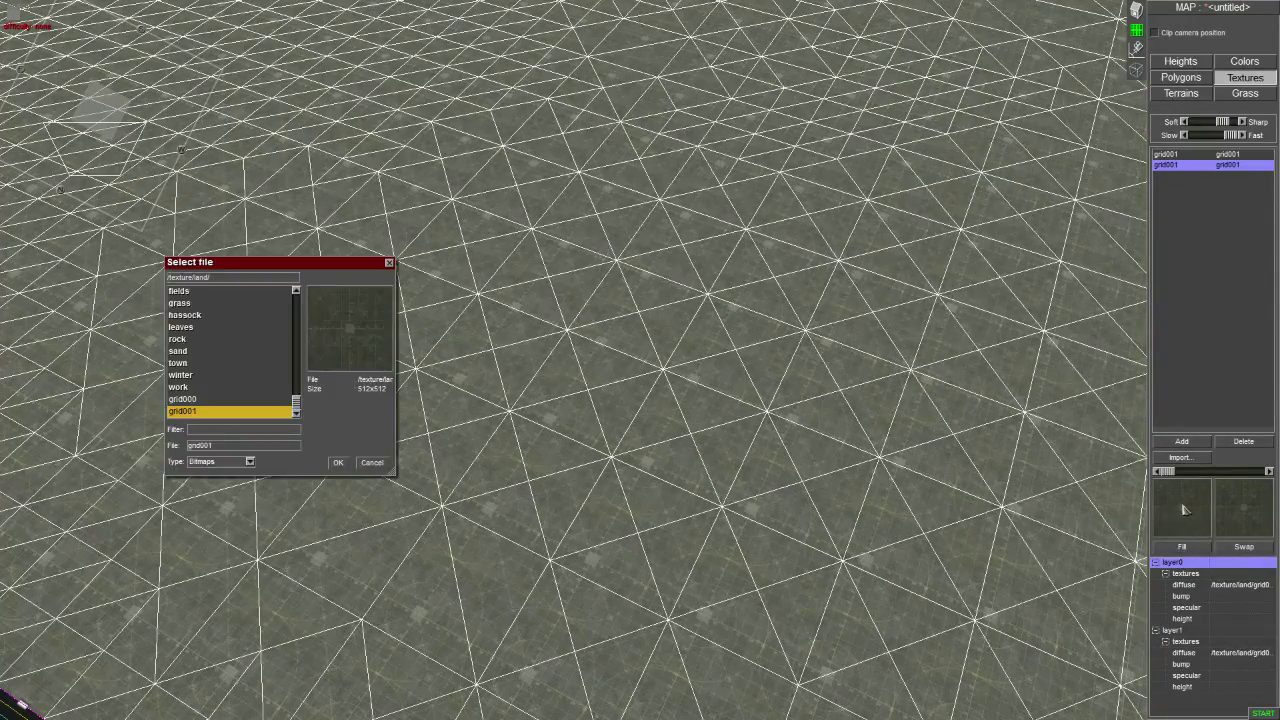
double_click(180, 351)
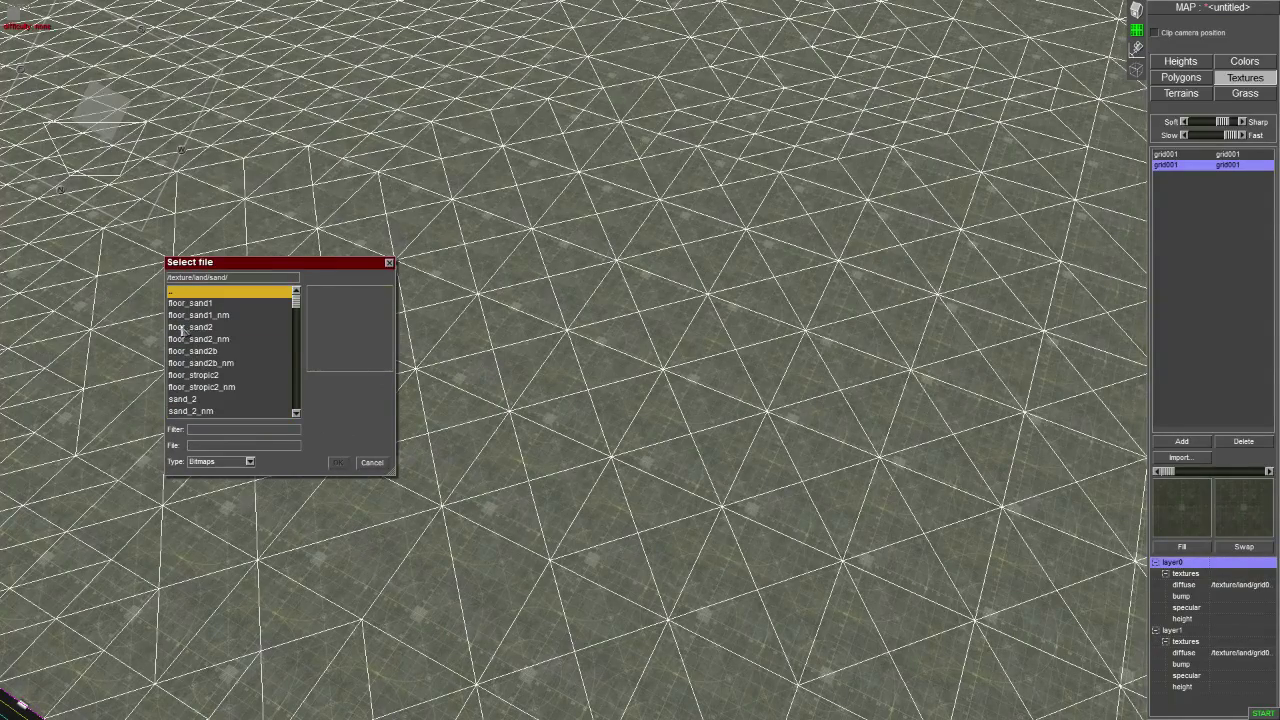
click(182, 330)
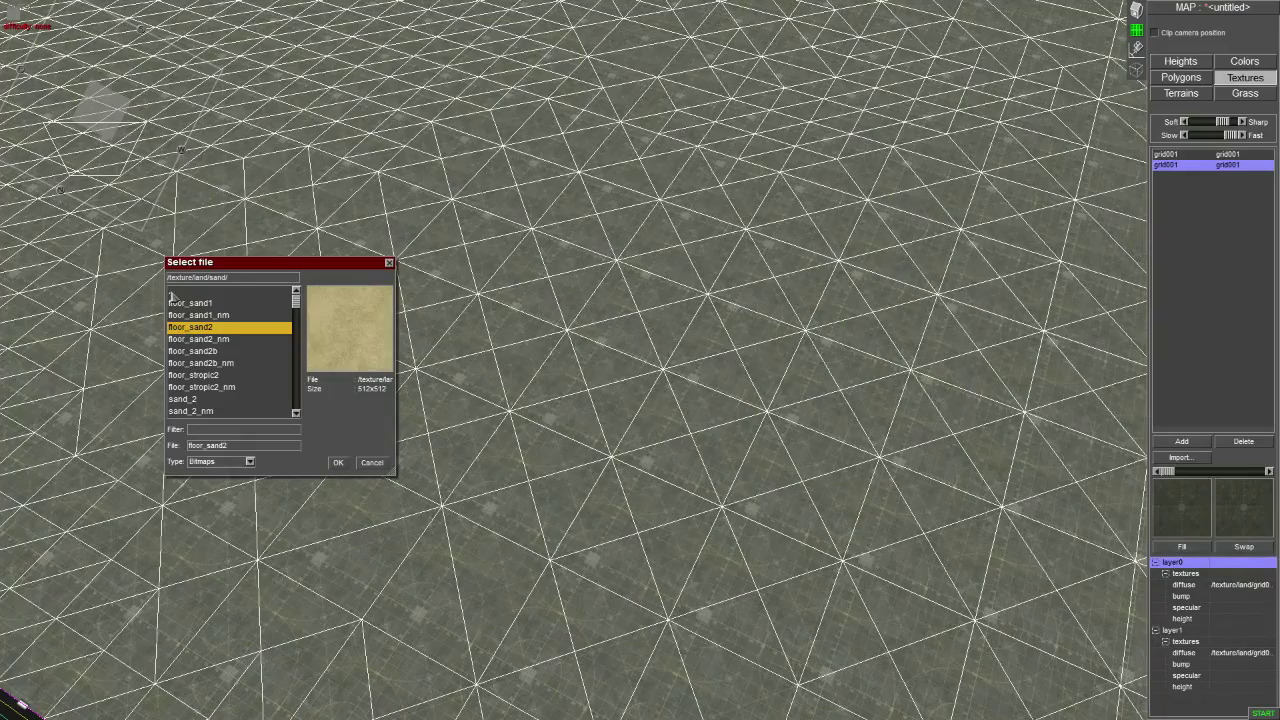
click(339, 464)
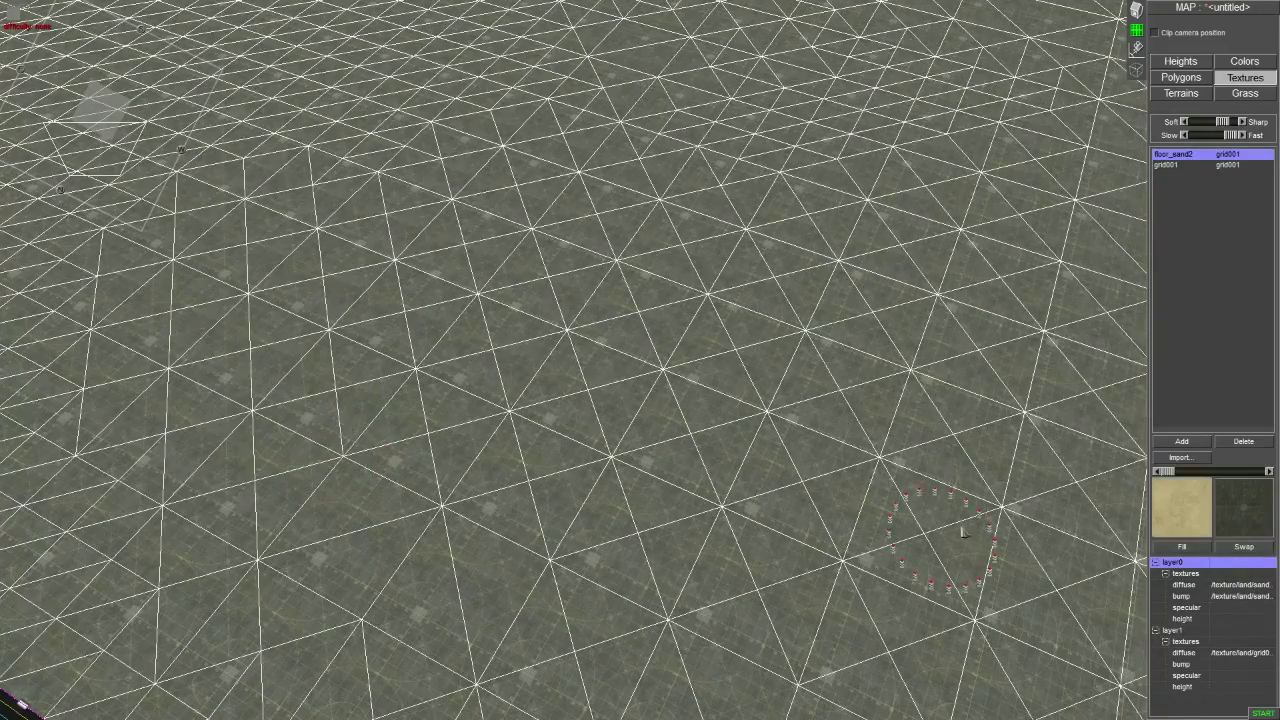
- Set cliffy_1 from the rock folder as the entry's blend texture
click(1245, 510)
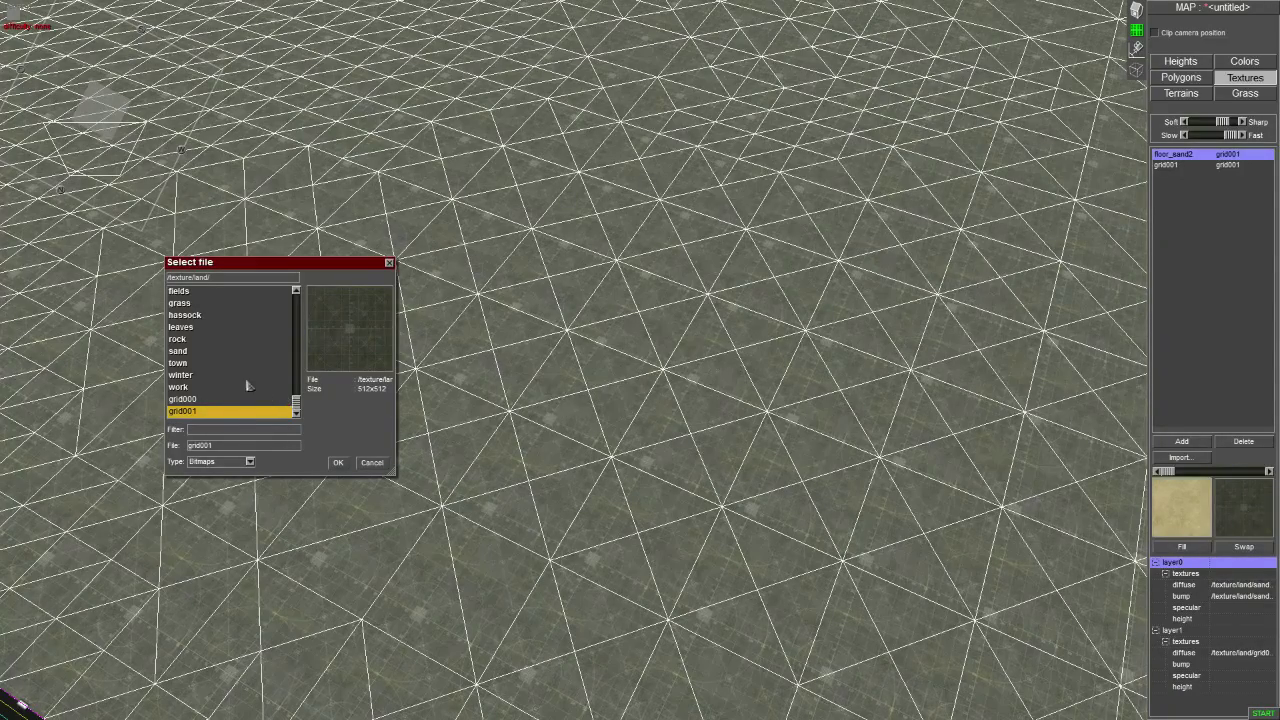
double_click(175, 339)
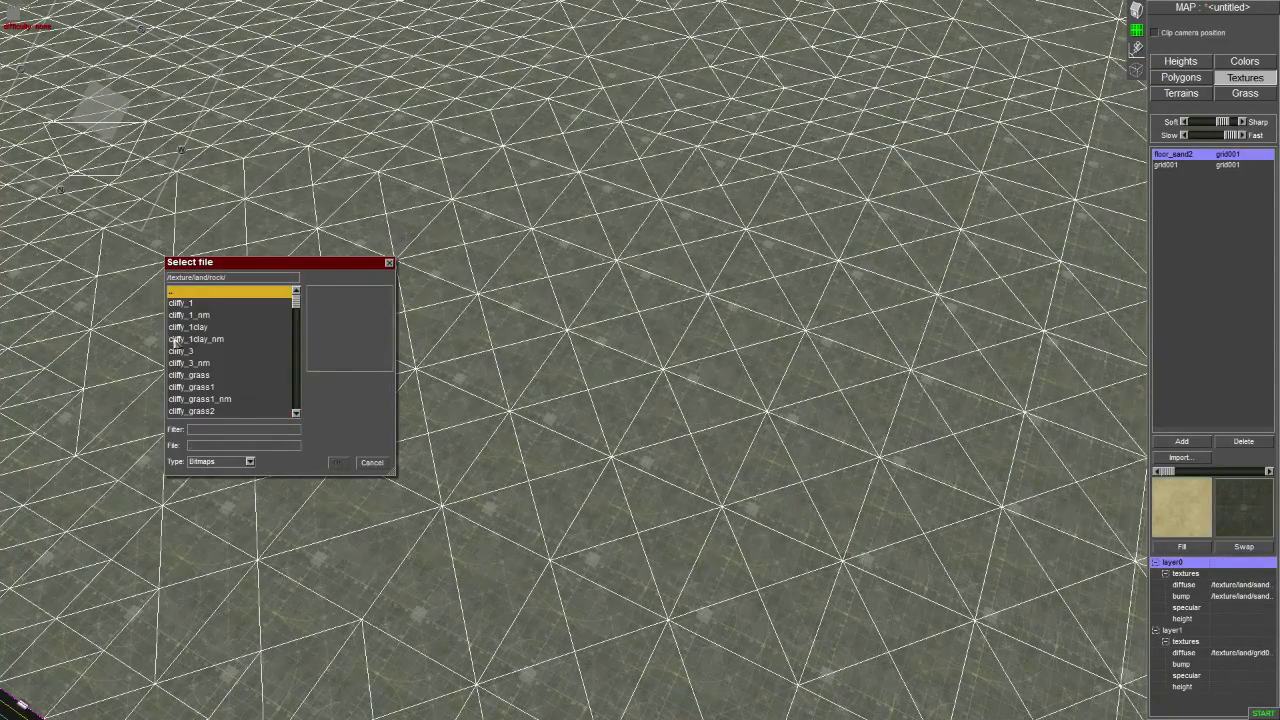
click(185, 306)
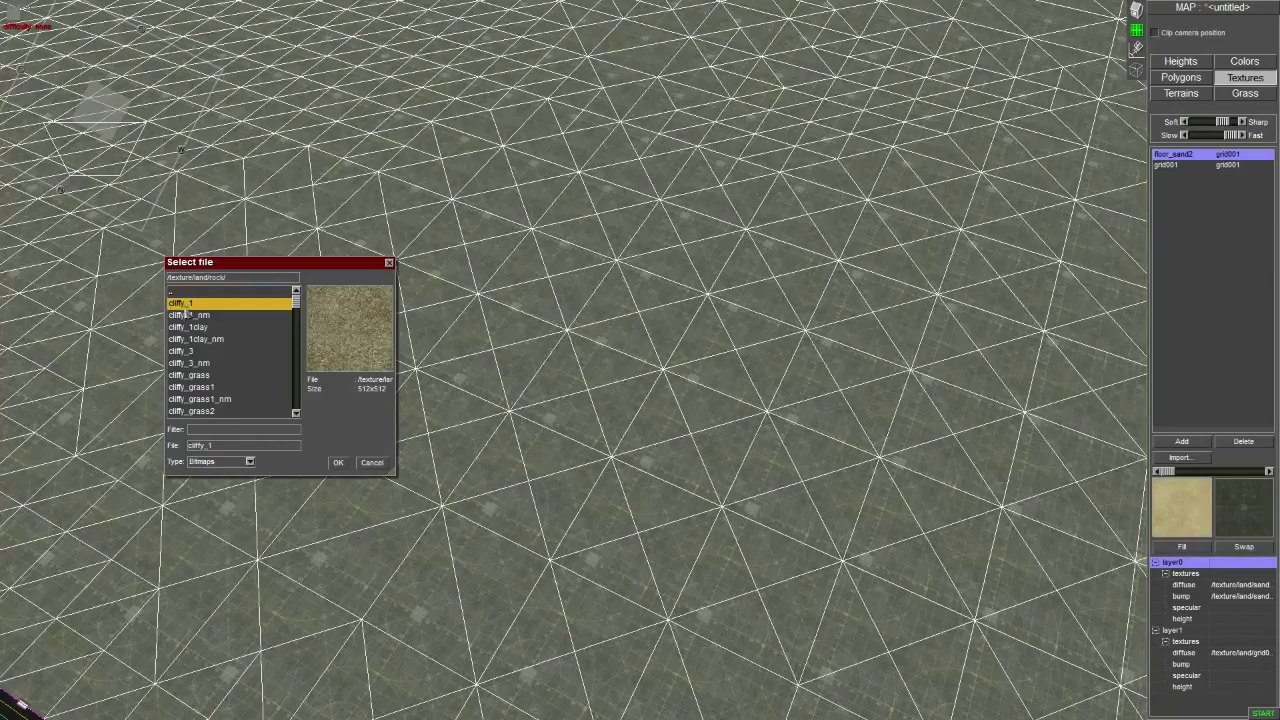
click(338, 463)
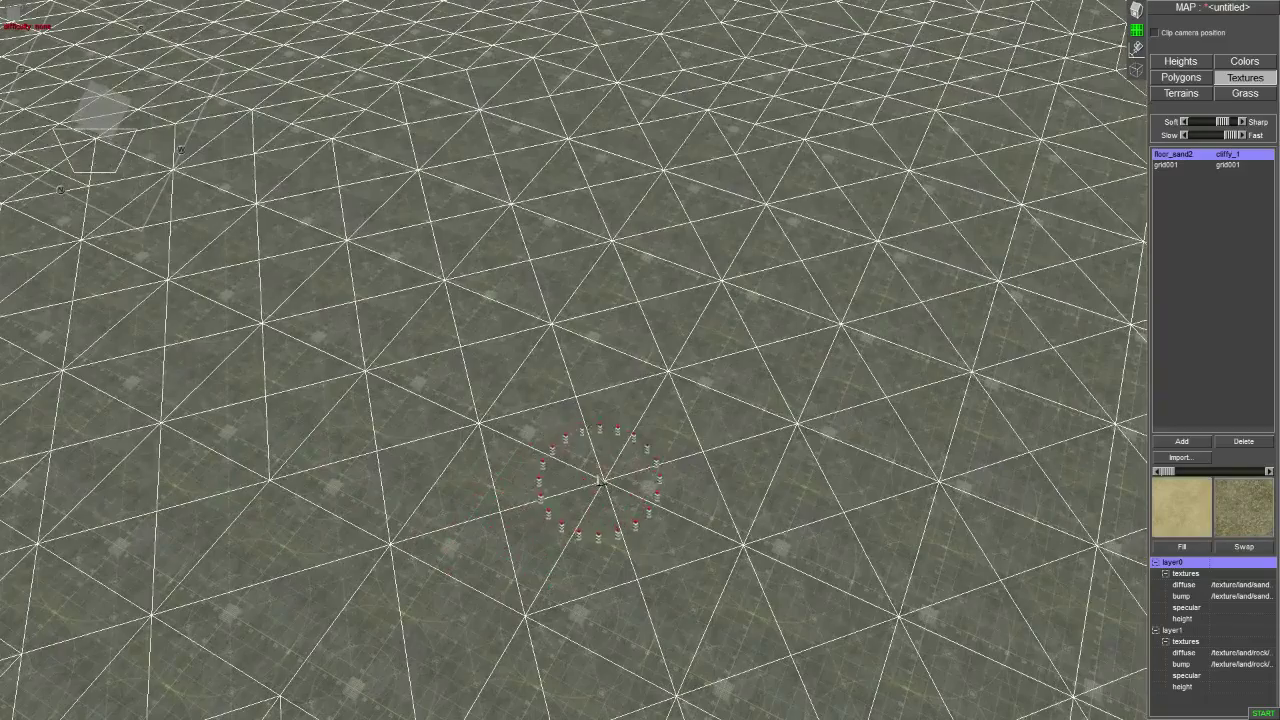
- Paint a floor_sand2 patch and extend it right, upward and left, blending some darker rock
click(603, 481)
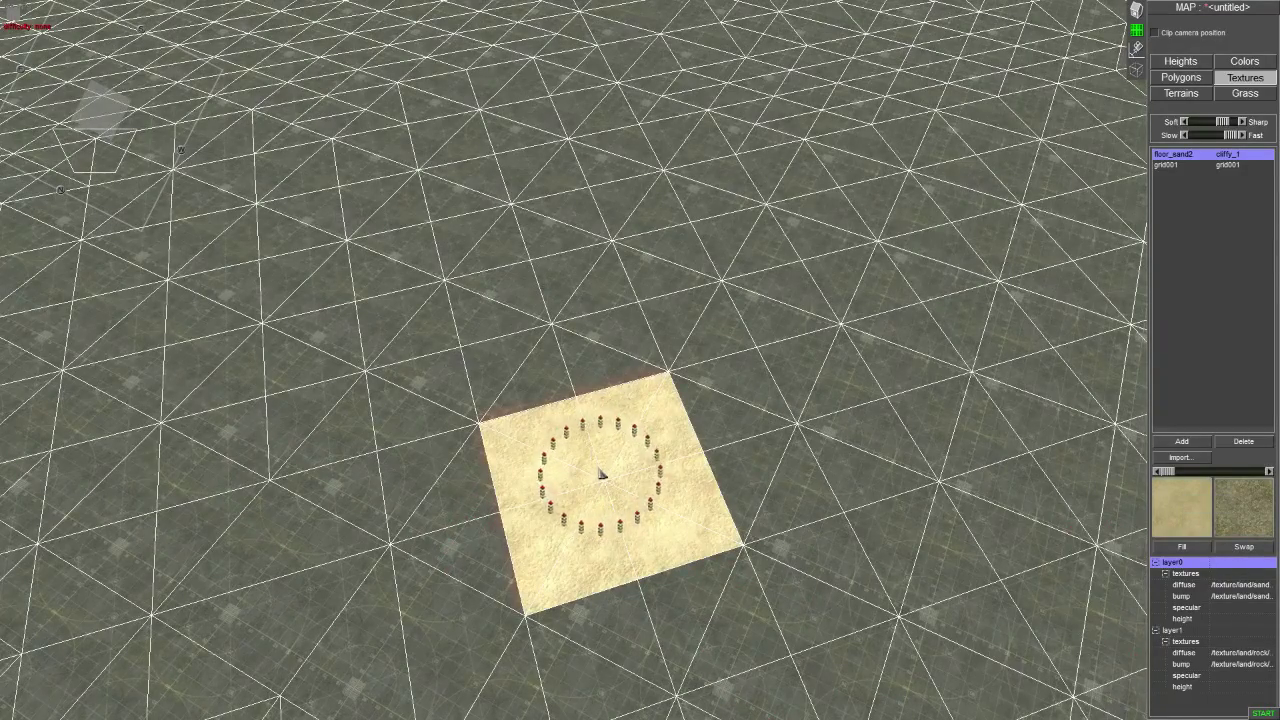
click(799, 419)
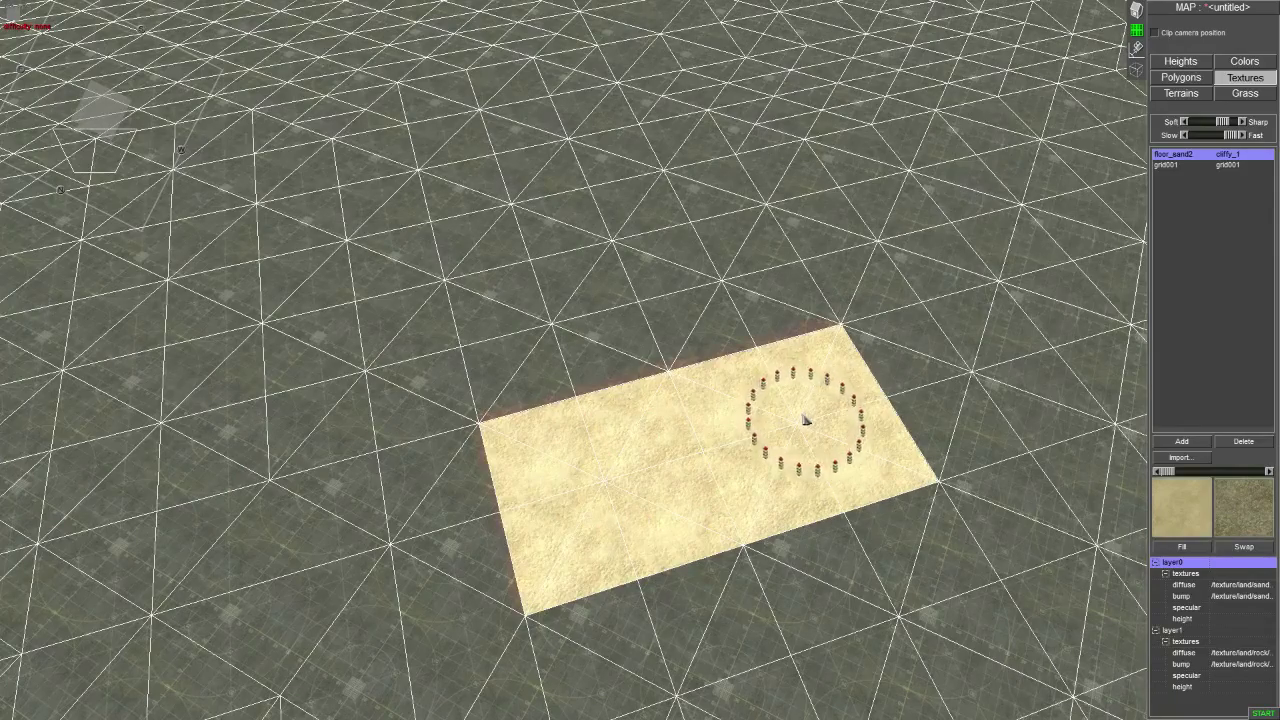
click(800, 423)
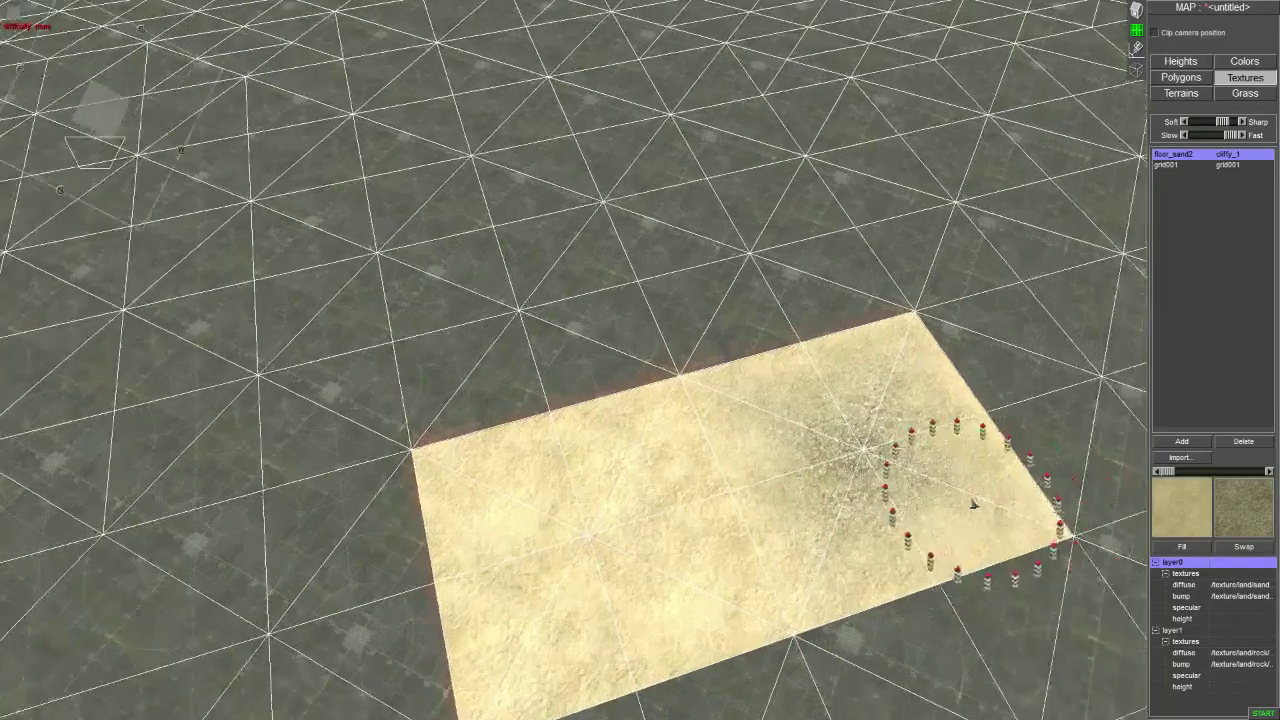
middle_drag(1003, 488, 414, 357)
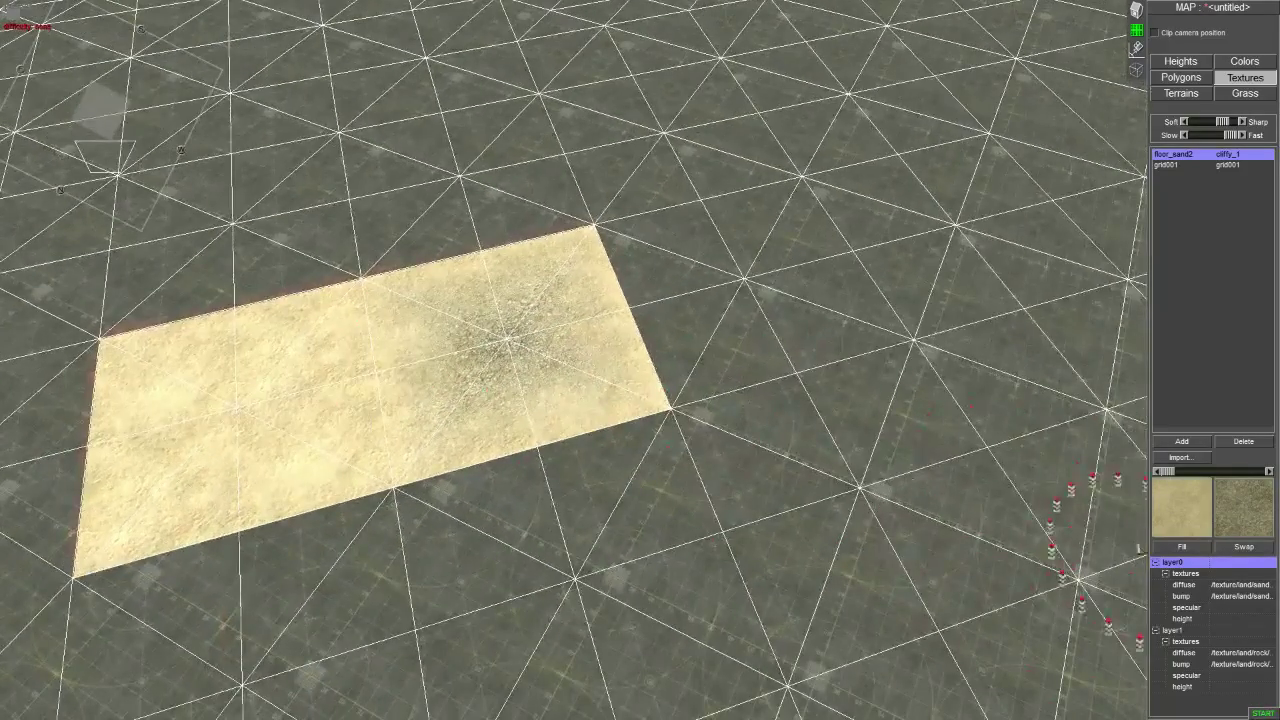
mouse_move(763, 277)
mouse_down()
mouse_move(606, 126)
mouse_move(429, 114)
mouse_move(214, 157)
mouse_up()
middle_drag(214, 157, 400, 286)
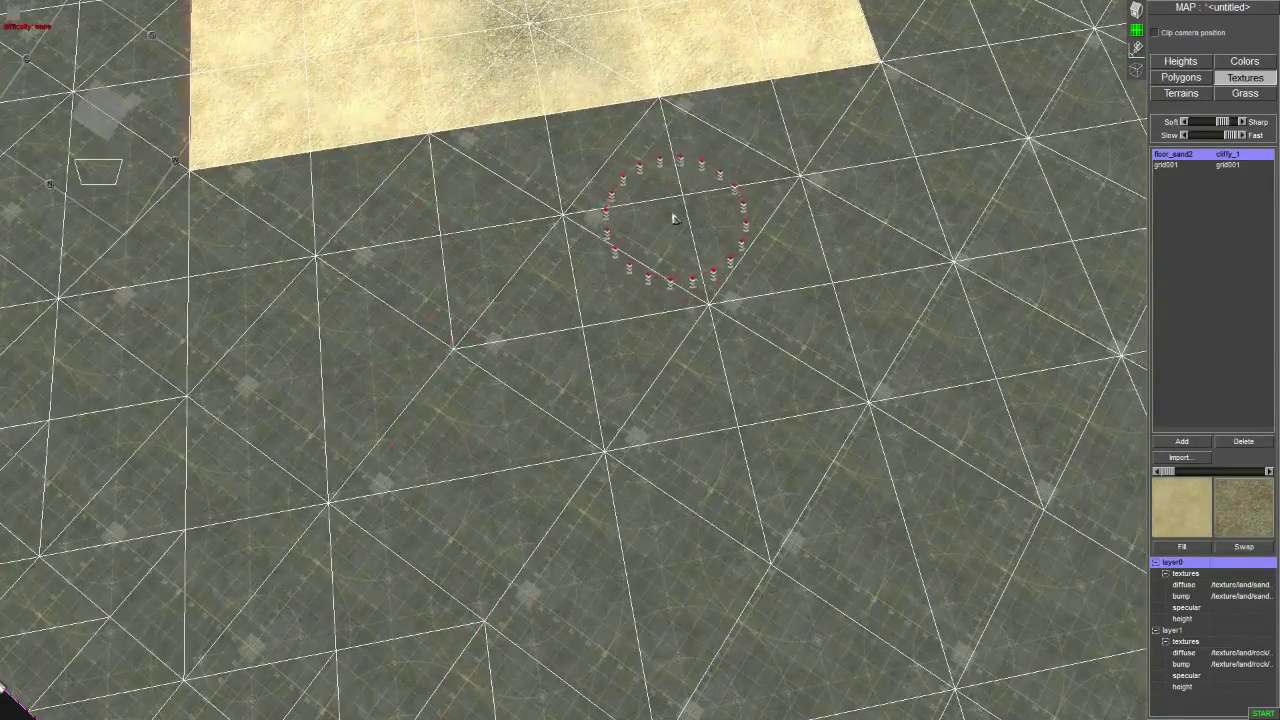
- Paint a pentagon of sand and fill the dark notches between the sand patches
click(676, 212)
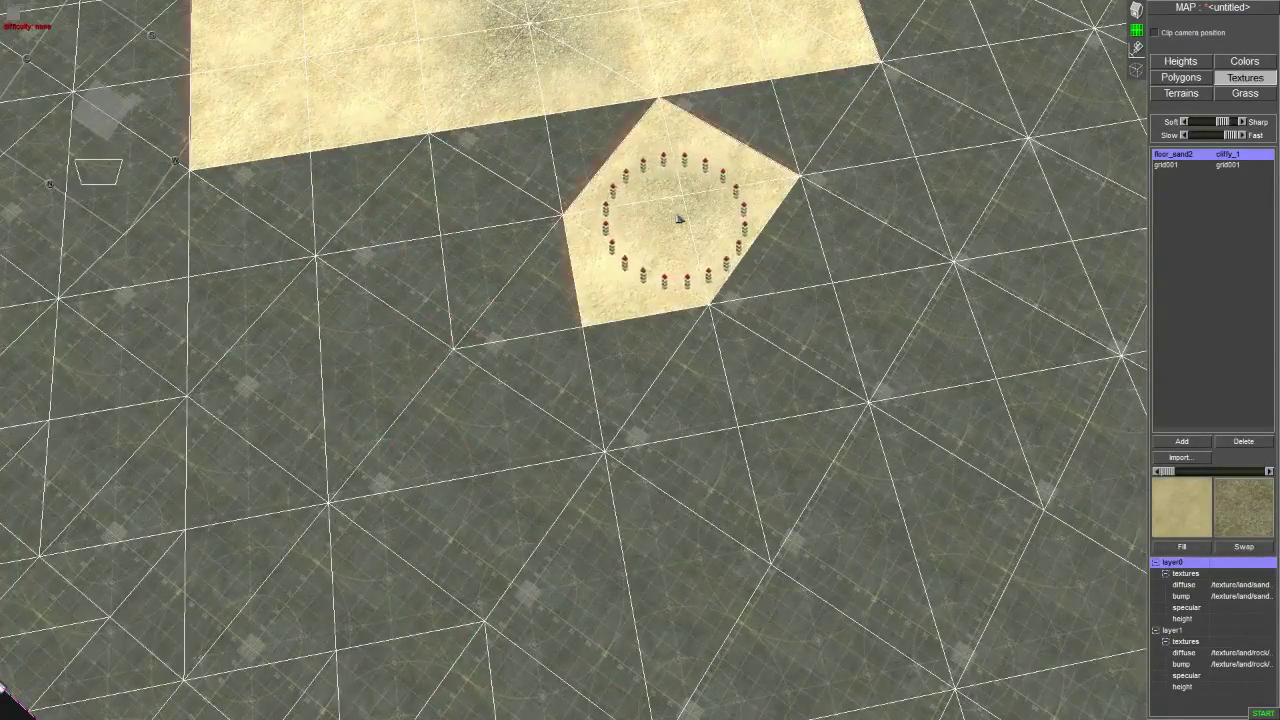
drag(866, 168, 895, 163)
middle_drag(895, 163, 657, 357)
drag(657, 357, 614, 429)
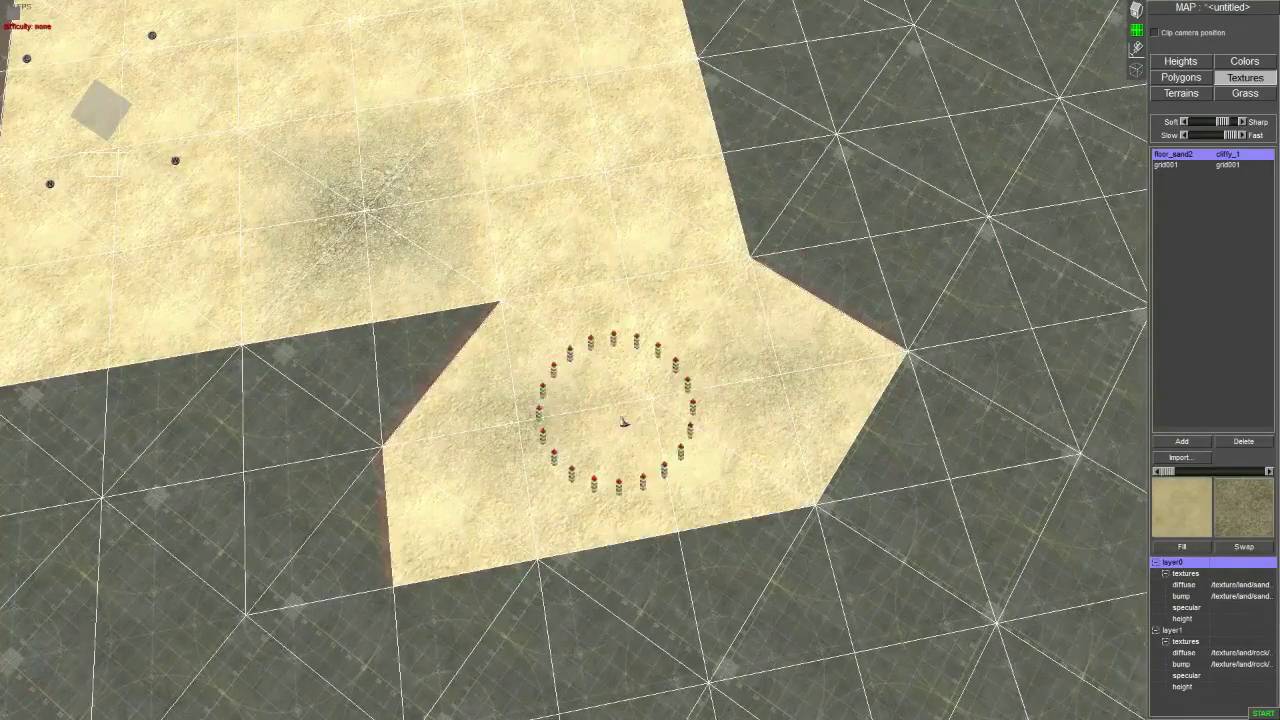
click(432, 416)
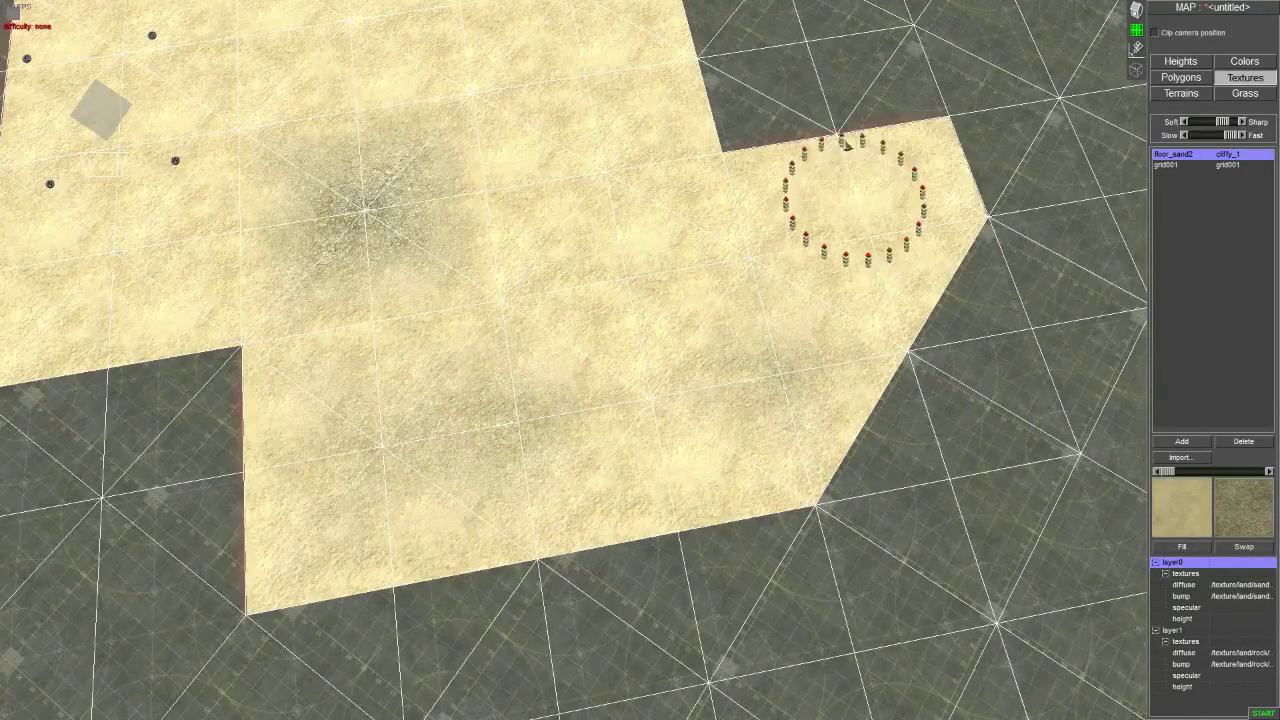
middle_drag(849, 191, 813, 290)
click(835, 197)
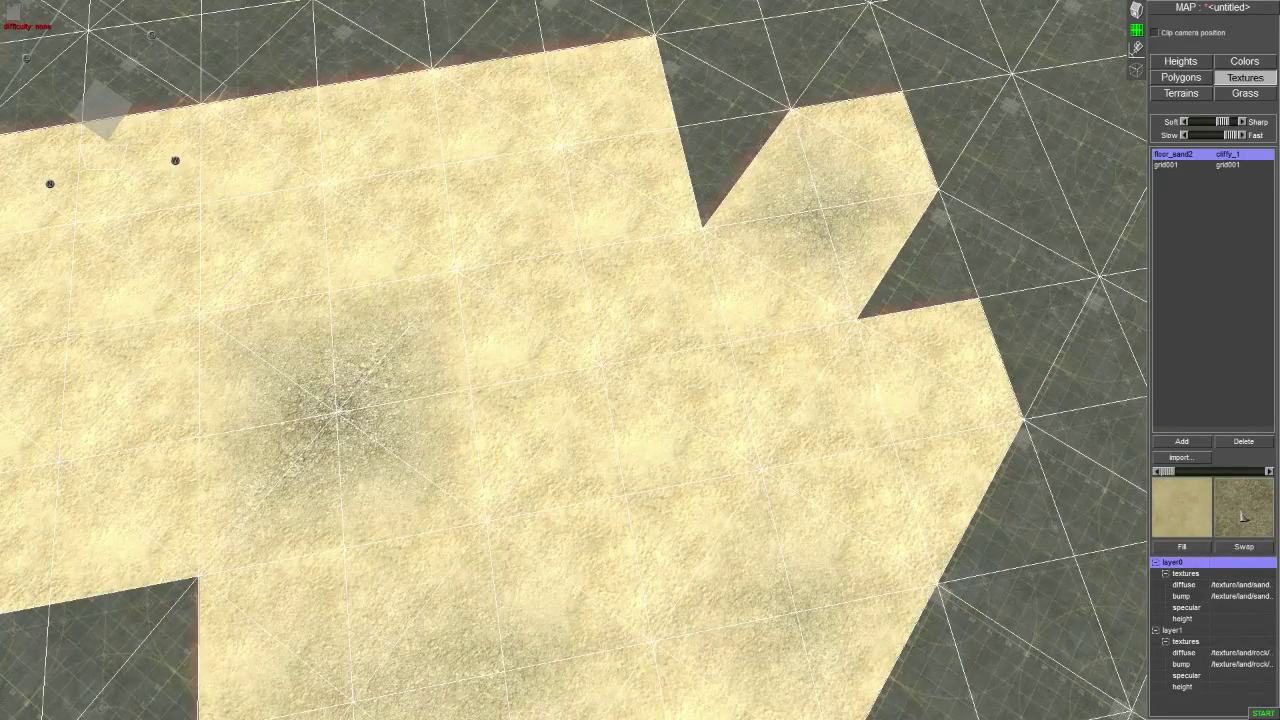
- Paint a darker stroke across the sand and blend rock into its centre
scroll(700, 150, up, 2)
scroll(560, 600, down, 2)
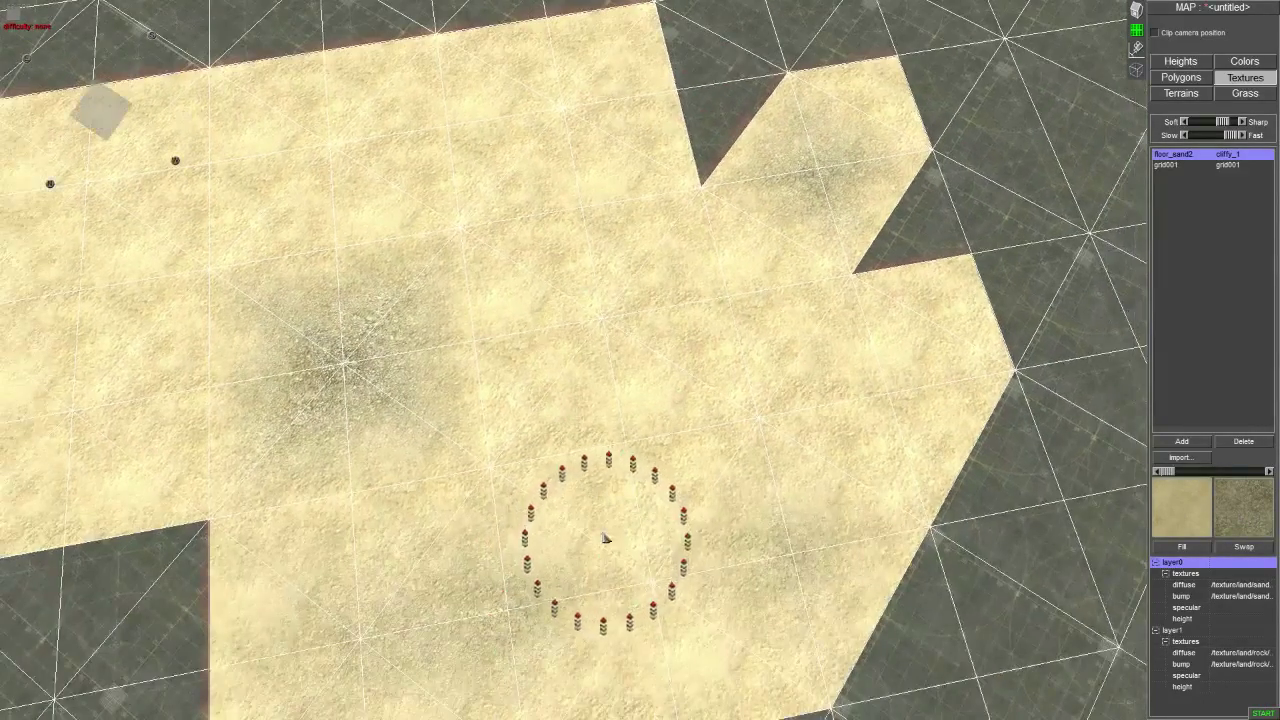
click(760, 426)
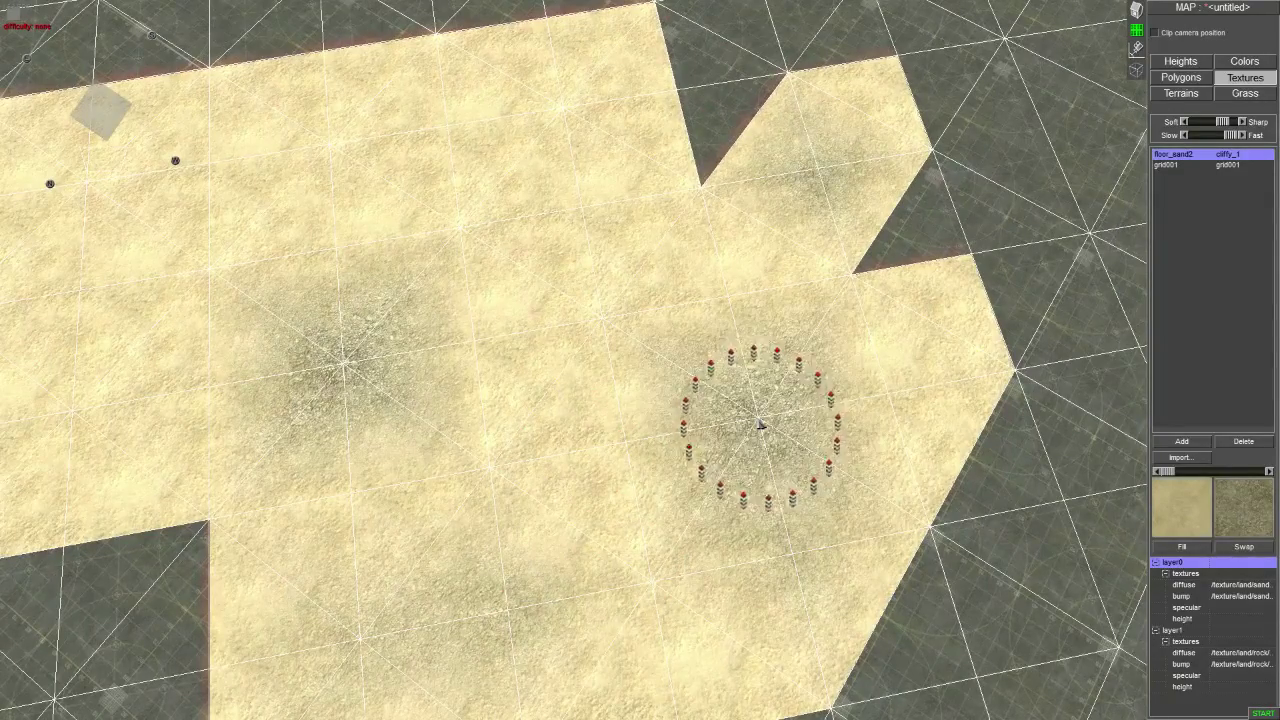
mouse_move(758, 424)
mouse_down()
mouse_move(583, 457)
mouse_move(530, 430)
mouse_move(574, 357)
mouse_move(471, 273)
mouse_move(540, 372)
mouse_up()
scroll(540, 372, up, 2)
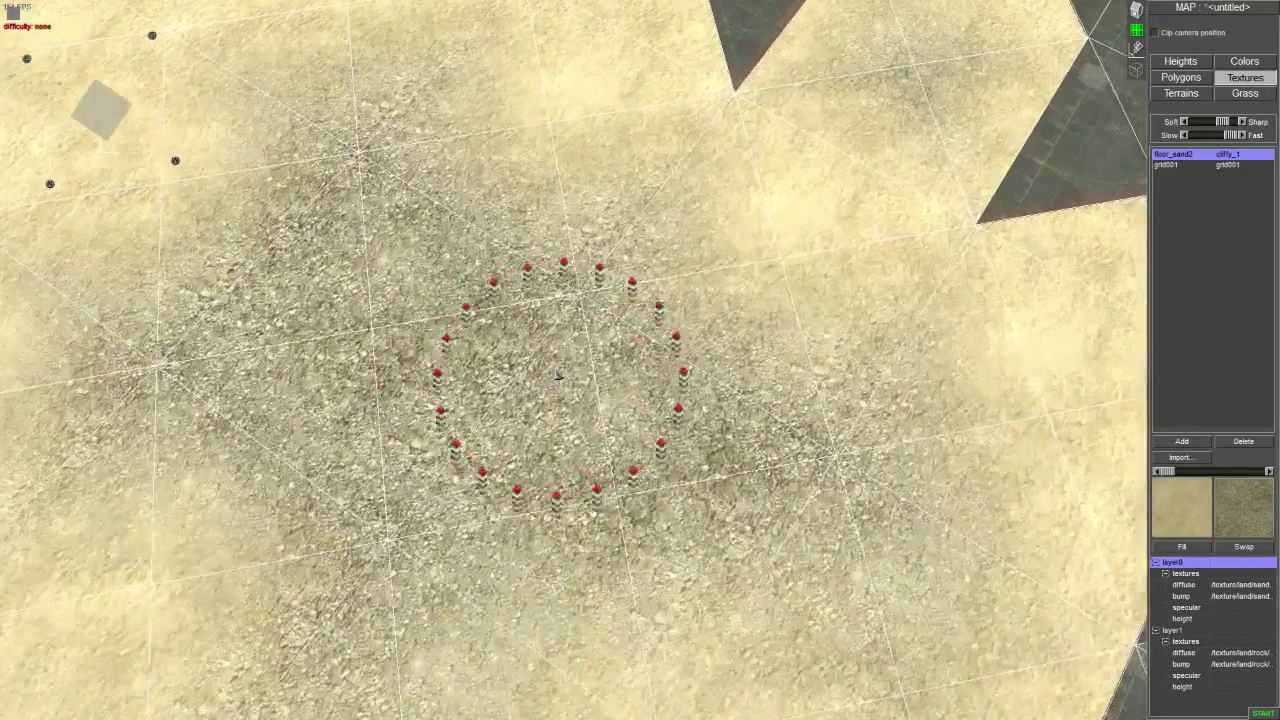
scroll(550, 392, down, 1)
mouse_move(557, 400)
middle_down()
mouse_move(329, 343)
mouse_move(614, 194)
mouse_move(285, 162)
mouse_move(229, 57)
mouse_move(629, 400)
middle_up()
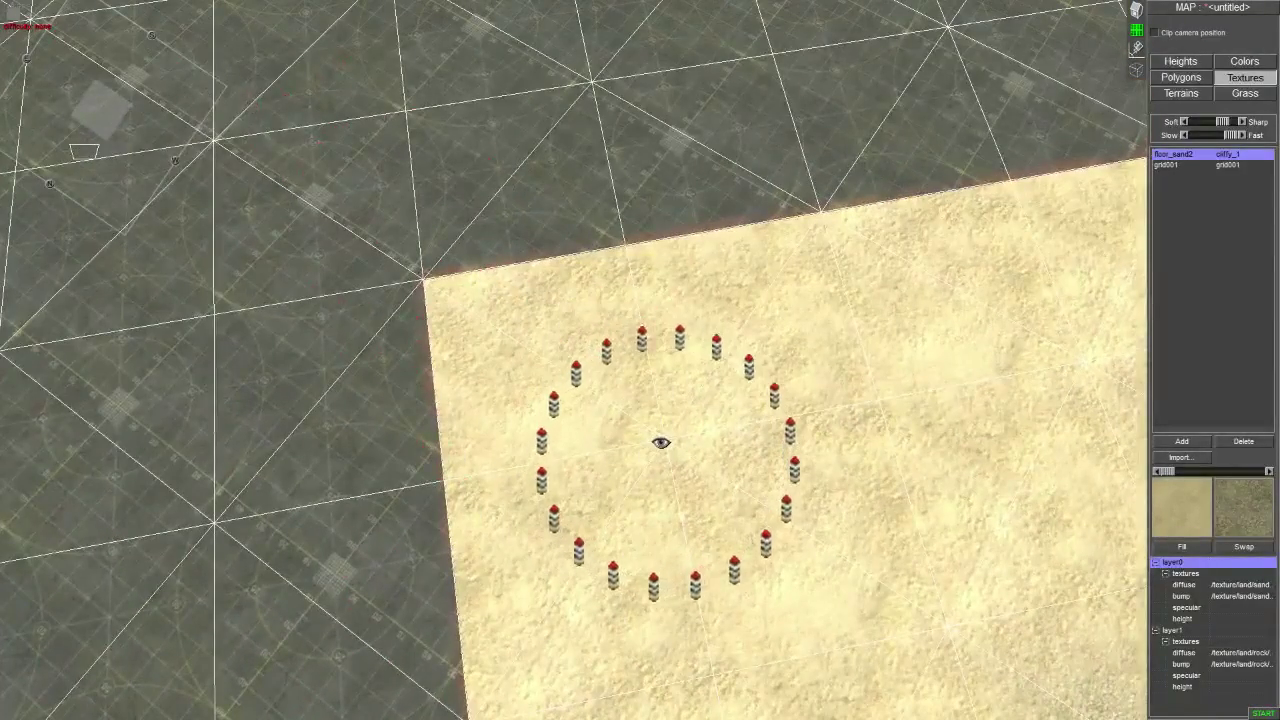
click(665, 449)
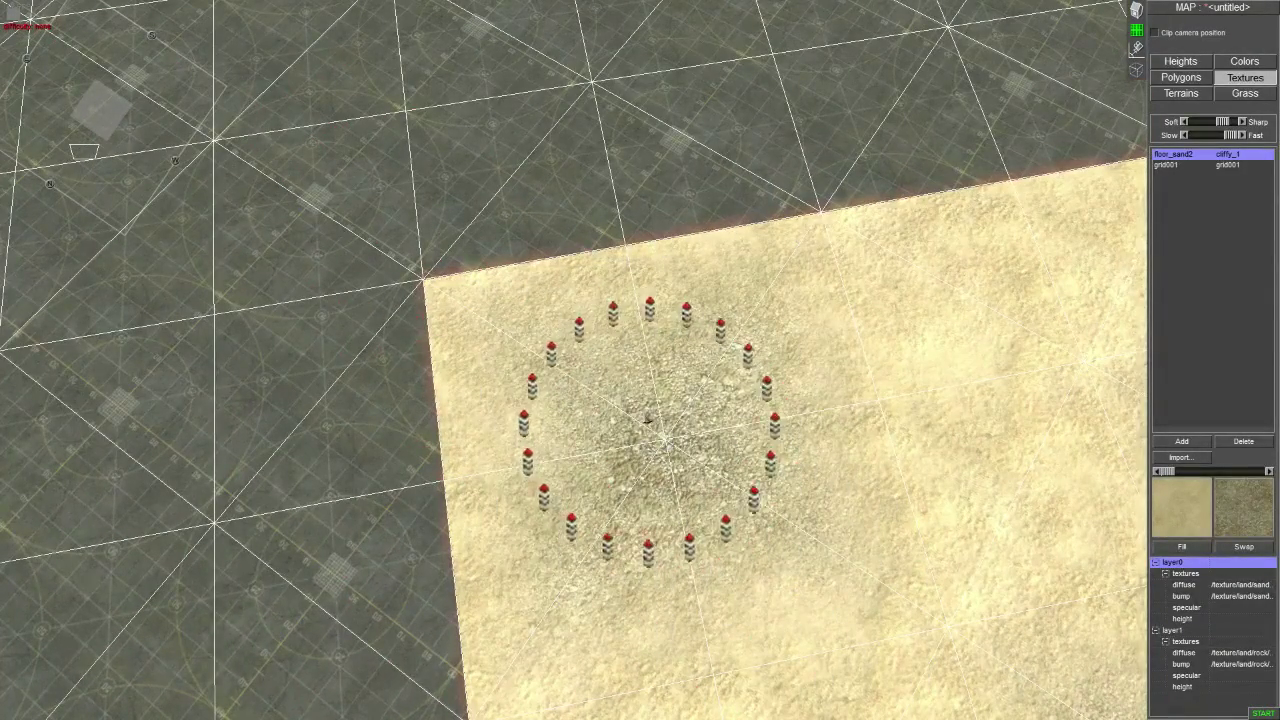
- Cover the remaining grid ground with sand and tilt the camera into a close top-down view
middle_drag(646, 420, 416, 207)
drag(543, 214, 366, 575)
middle_drag(366, 575, 476, 305)
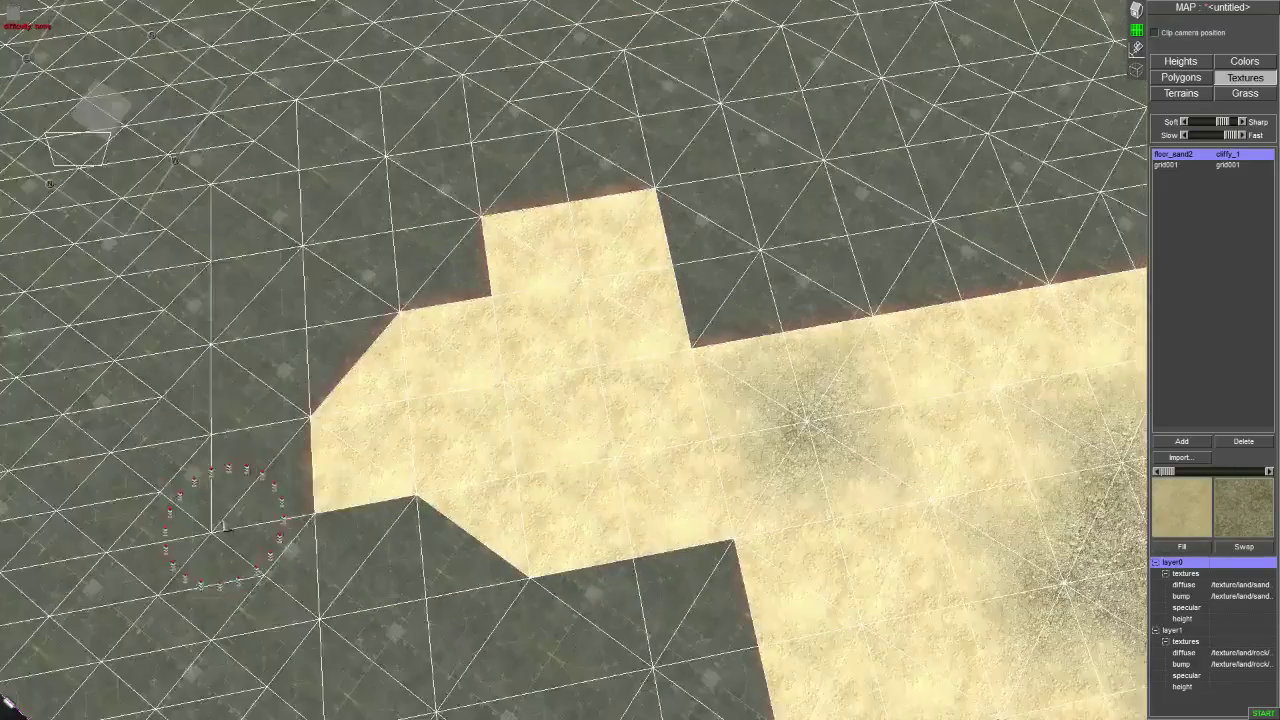
drag(476, 305, 130, 330)
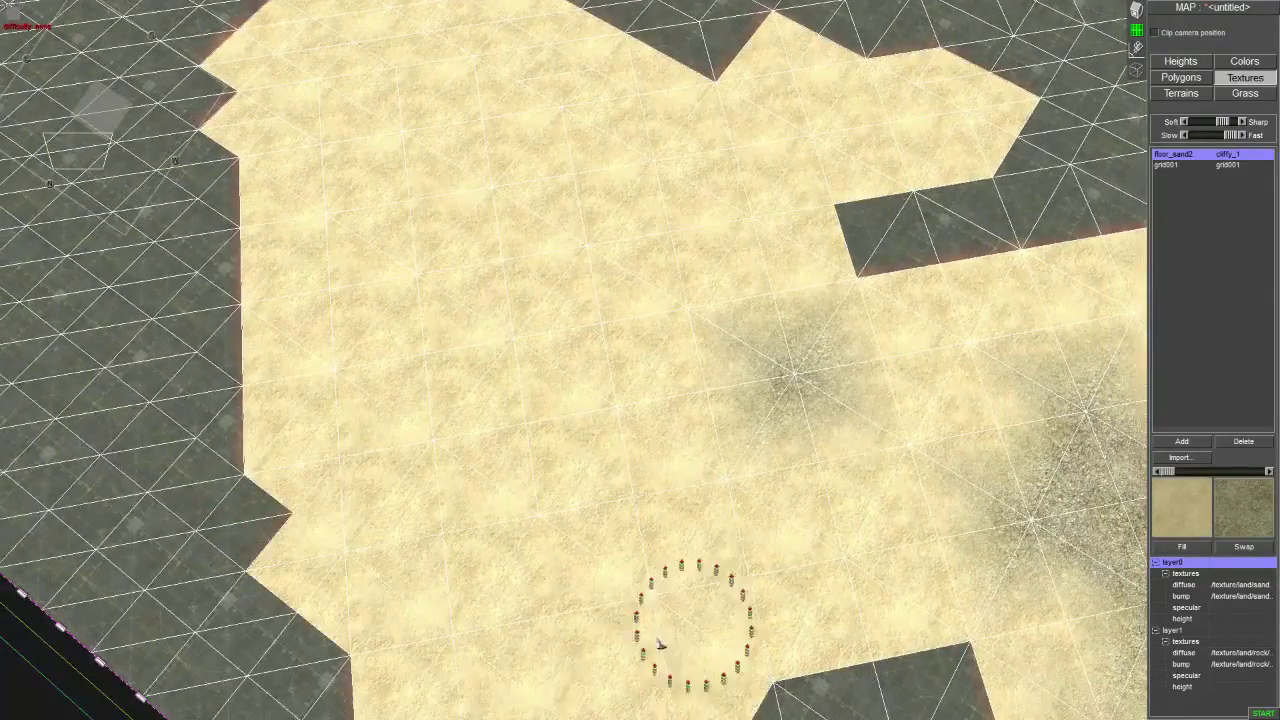
drag(148, 164, 642, 425)
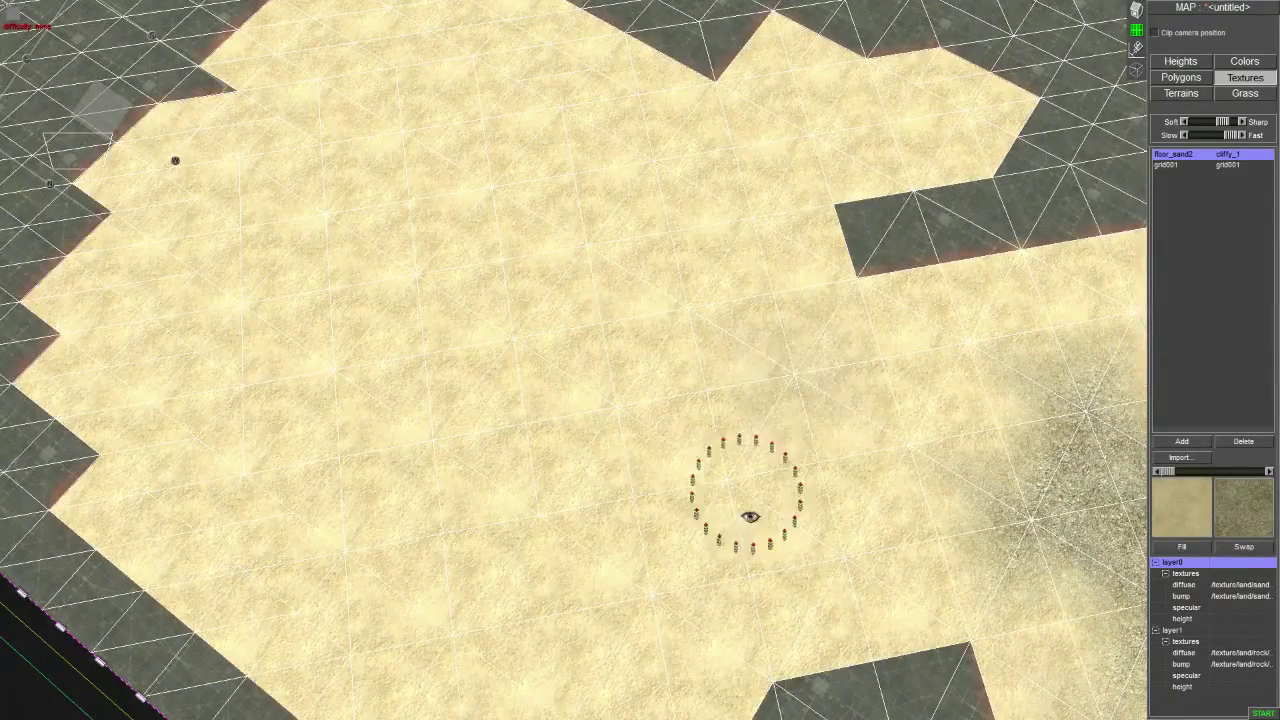
middle_drag(642, 425, 640, 486)
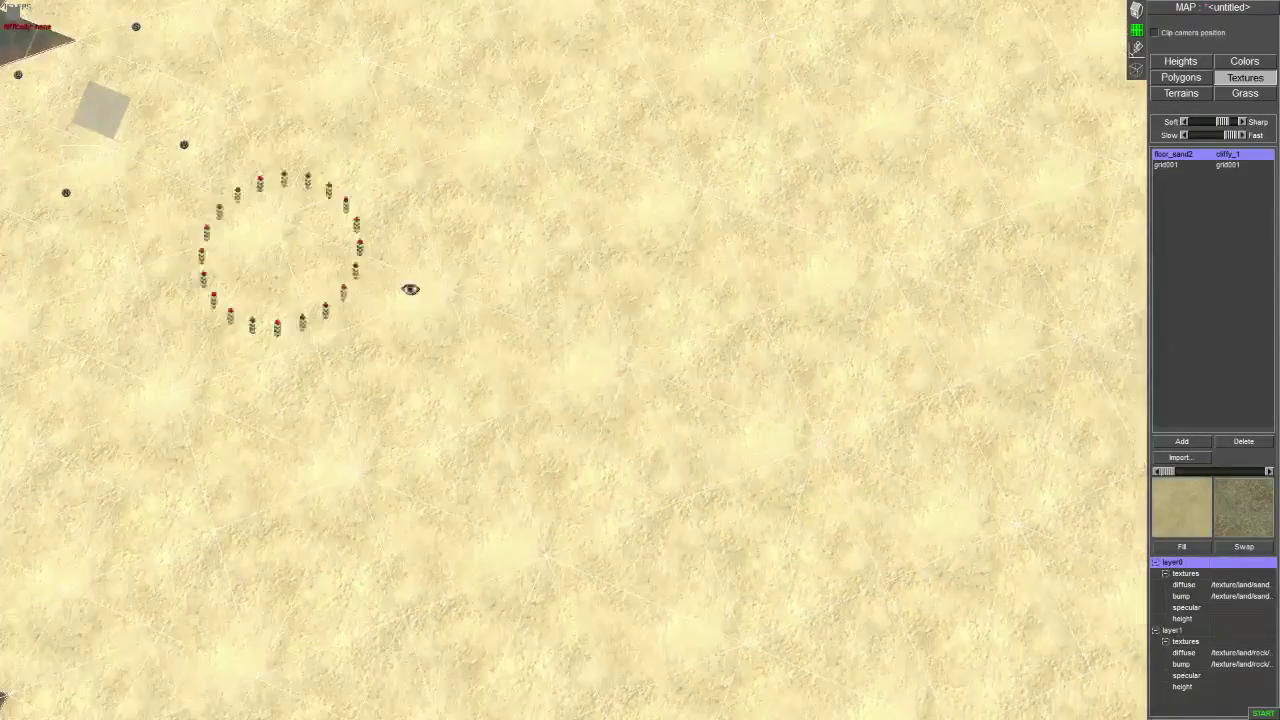
scroll(690, 378, up, 3)
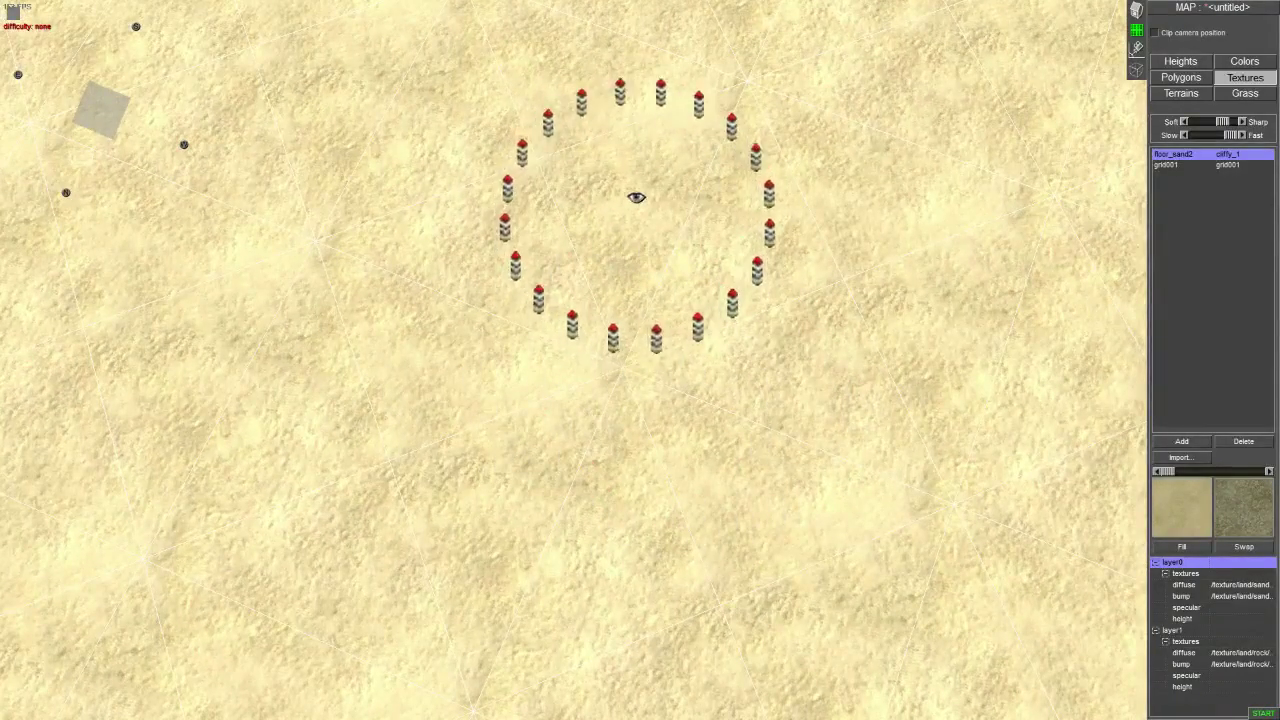
- Shrink the brush radius and stamp a large cliffy_1 rock patch onto the sand
scroll(620, 206, down, 3)
scroll(622, 204, down, 3)
scroll(630, 198, down, 1)
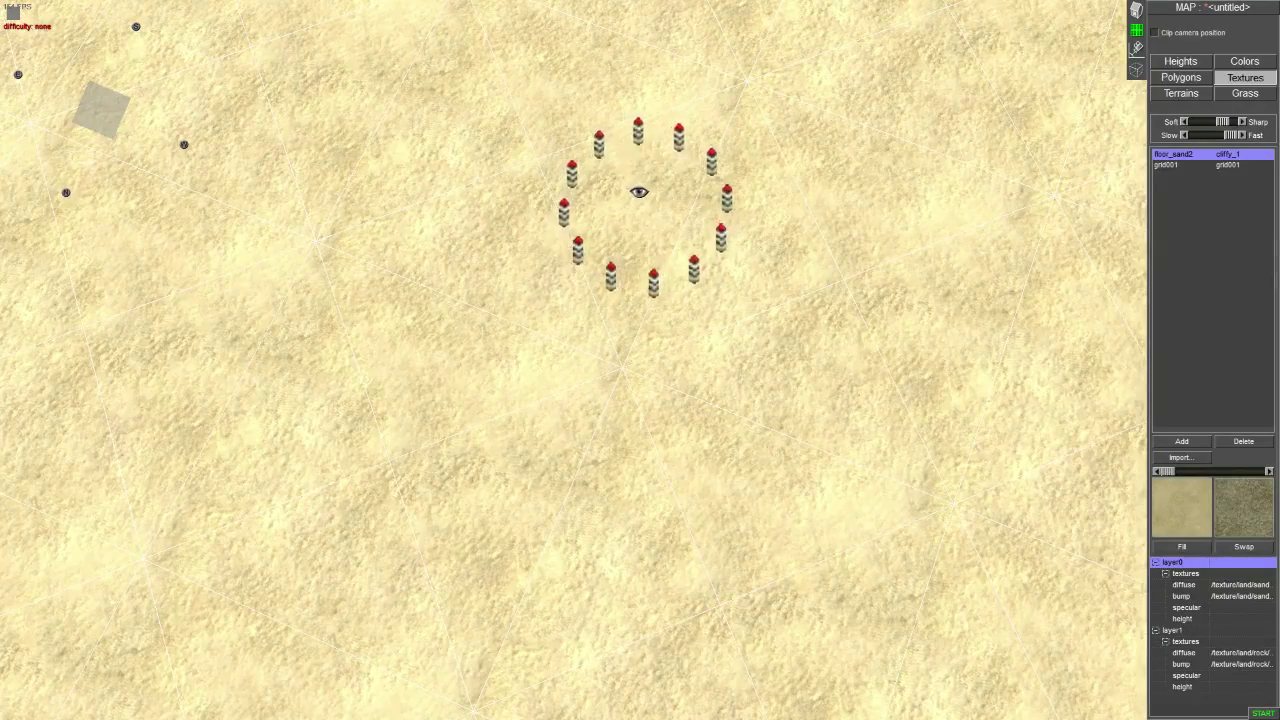
scroll(635, 192, down, 1)
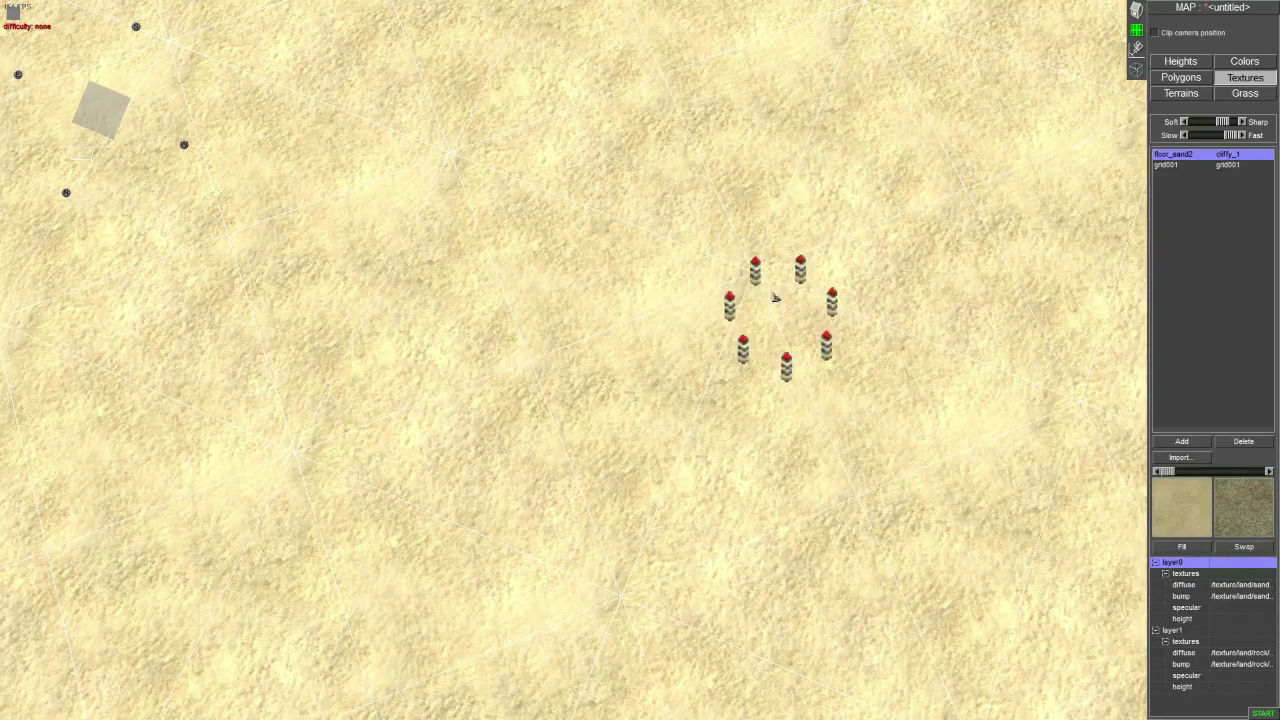
click(754, 278)
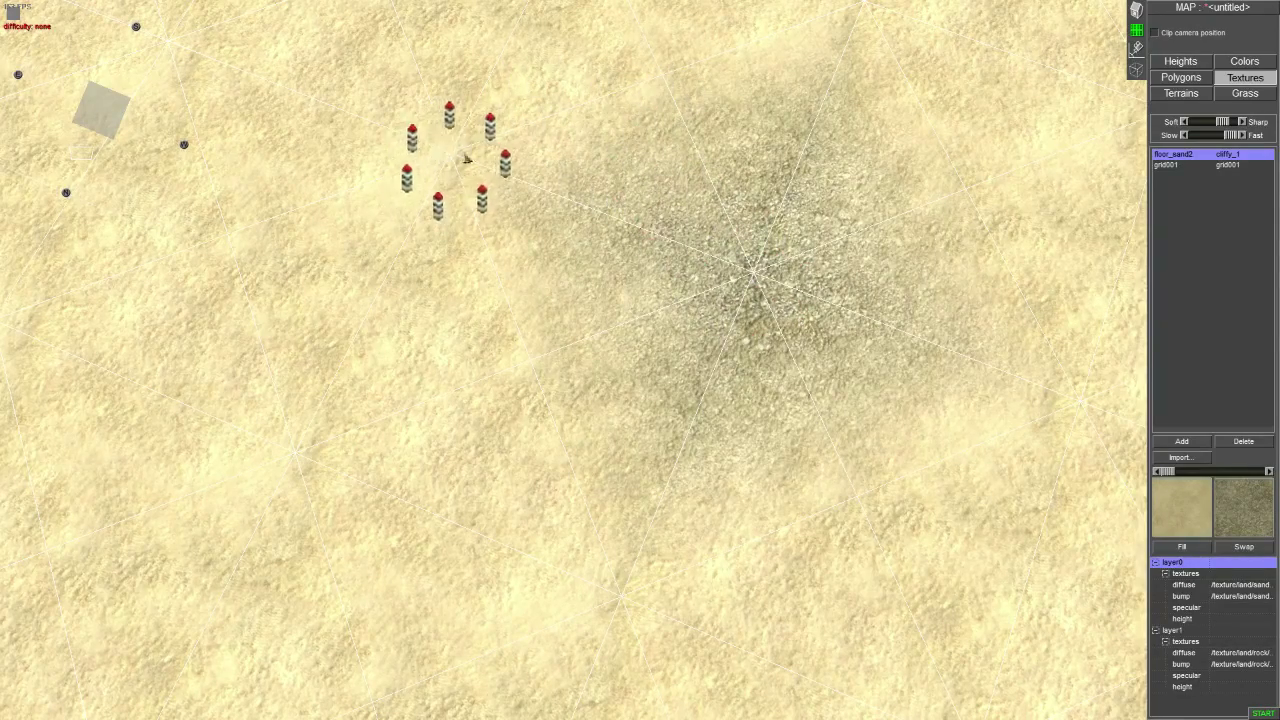
scroll(686, 240, down, 5)
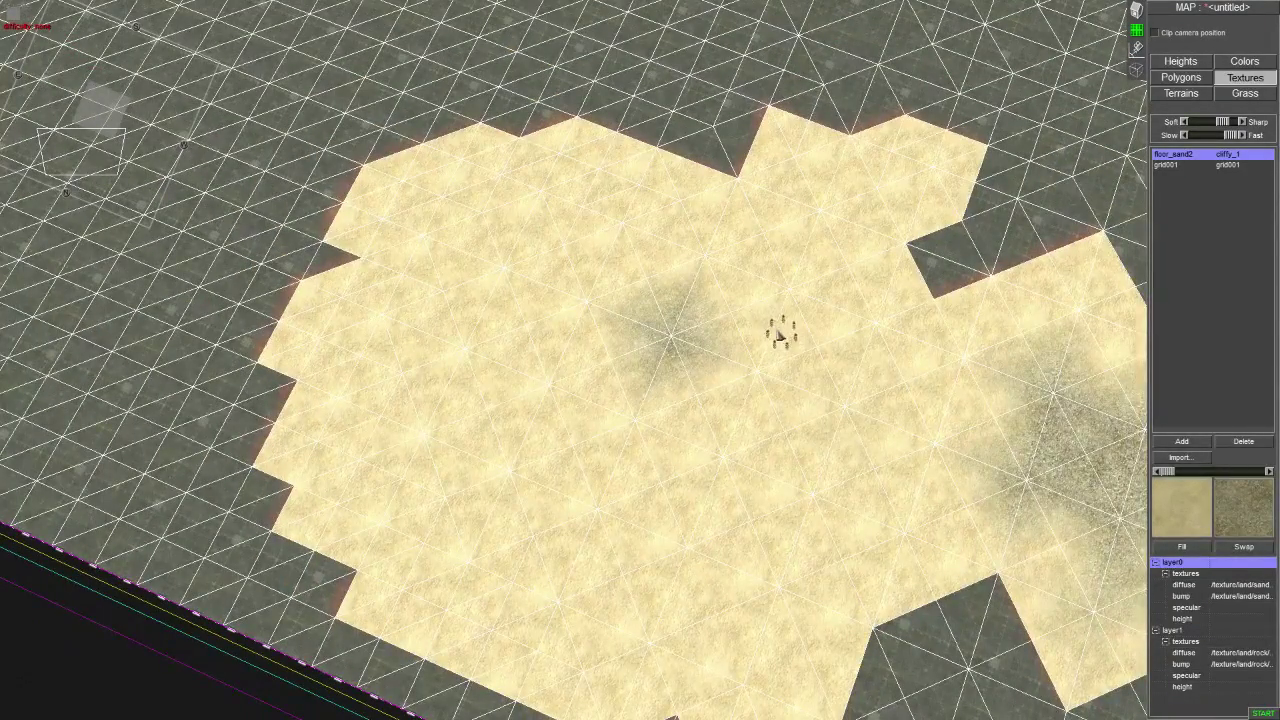
- Drag mottled cliffy_1 rock streaks down-left, up-left and up-right across the sand
mouse_move(786, 312)
mouse_down()
mouse_move(771, 294)
mouse_move(791, 286)
mouse_move(813, 346)
mouse_up()
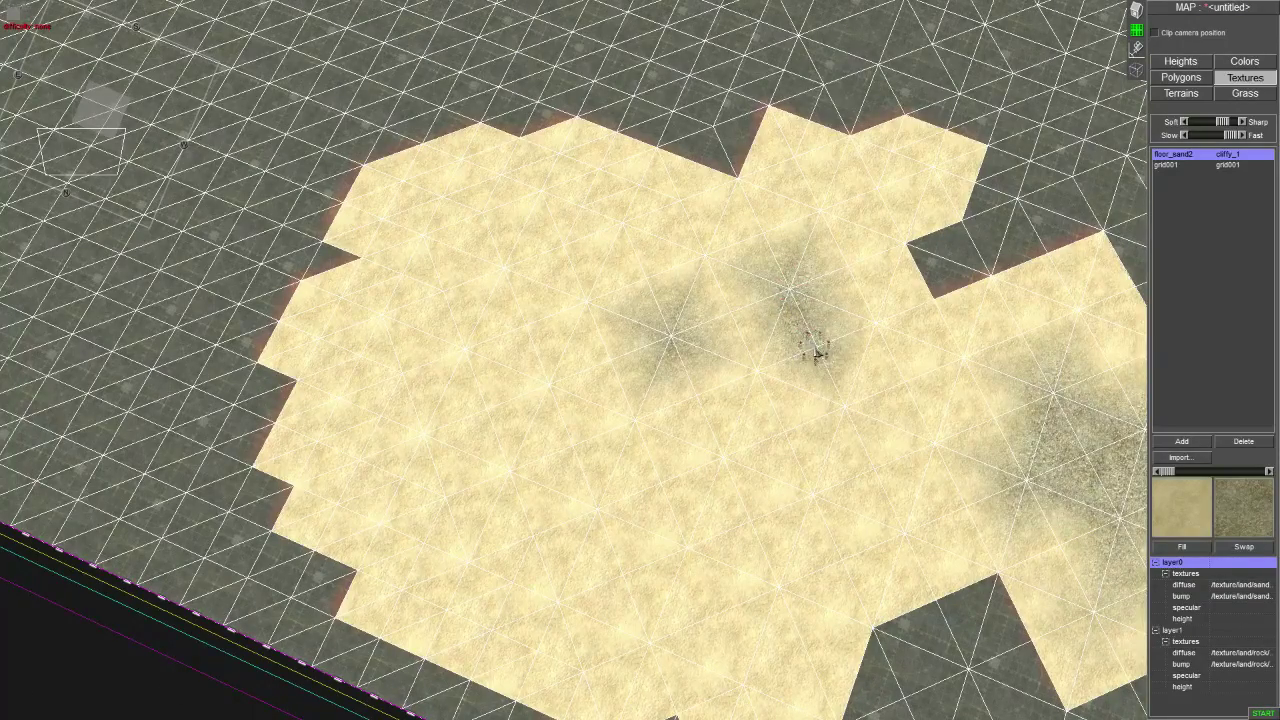
mouse_move(845, 393)
mouse_down()
mouse_move(851, 402)
mouse_move(663, 498)
mouse_up()
mouse_move(643, 452)
mouse_down()
mouse_move(611, 423)
mouse_move(507, 483)
mouse_up()
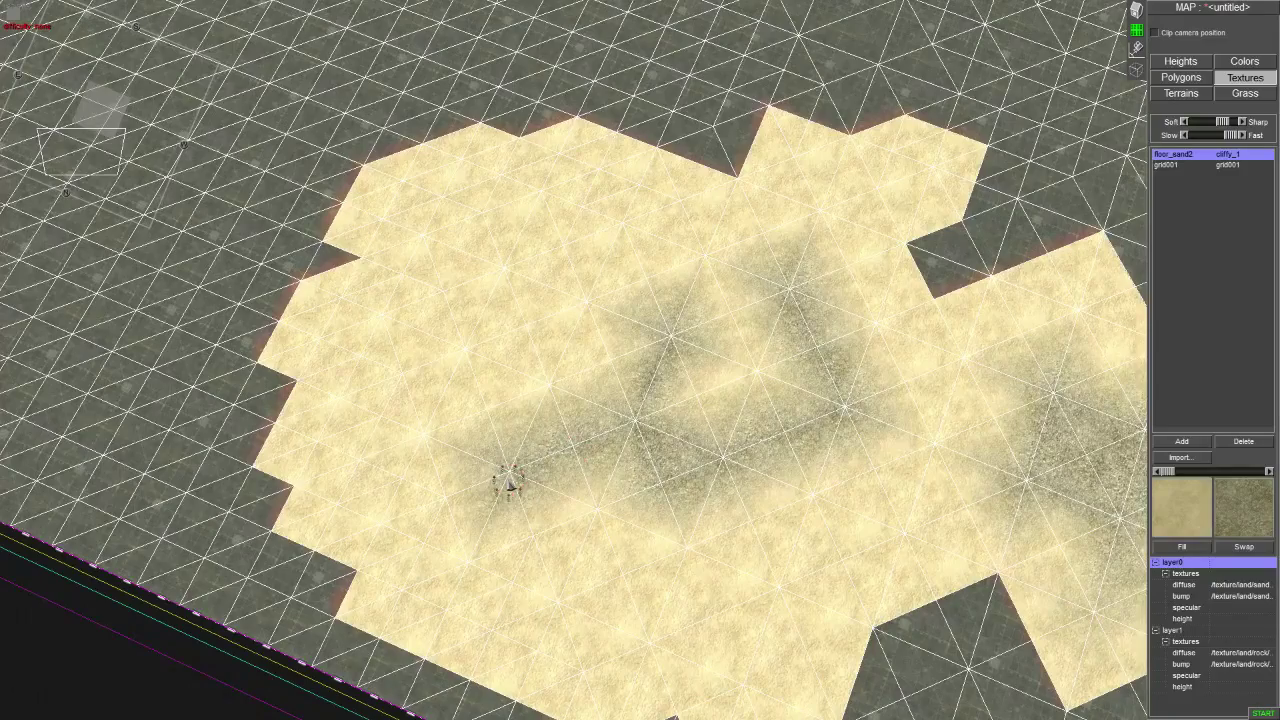
mouse_move(494, 427)
mouse_down()
mouse_move(457, 352)
mouse_move(344, 401)
mouse_up()
scroll(548, 405, up, 2)
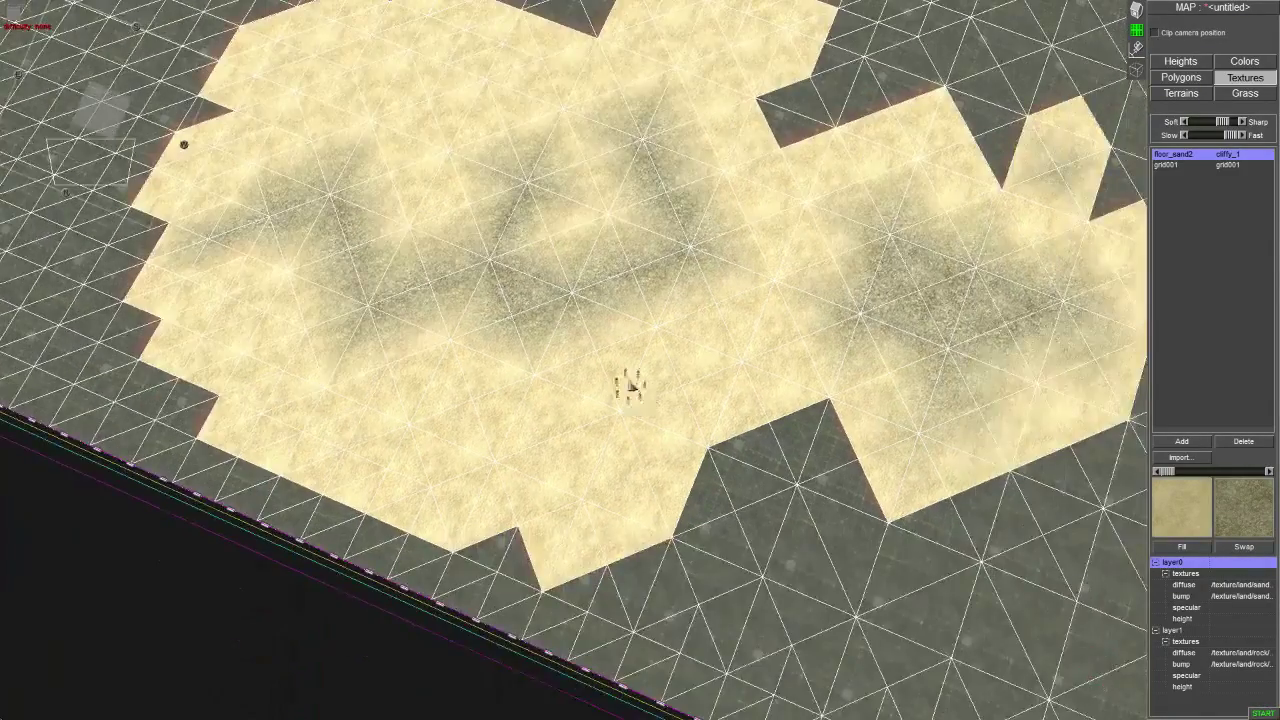
scroll(545, 395, up, 2)
scroll(540, 380, up, 2)
scroll(536, 360, up, 2)
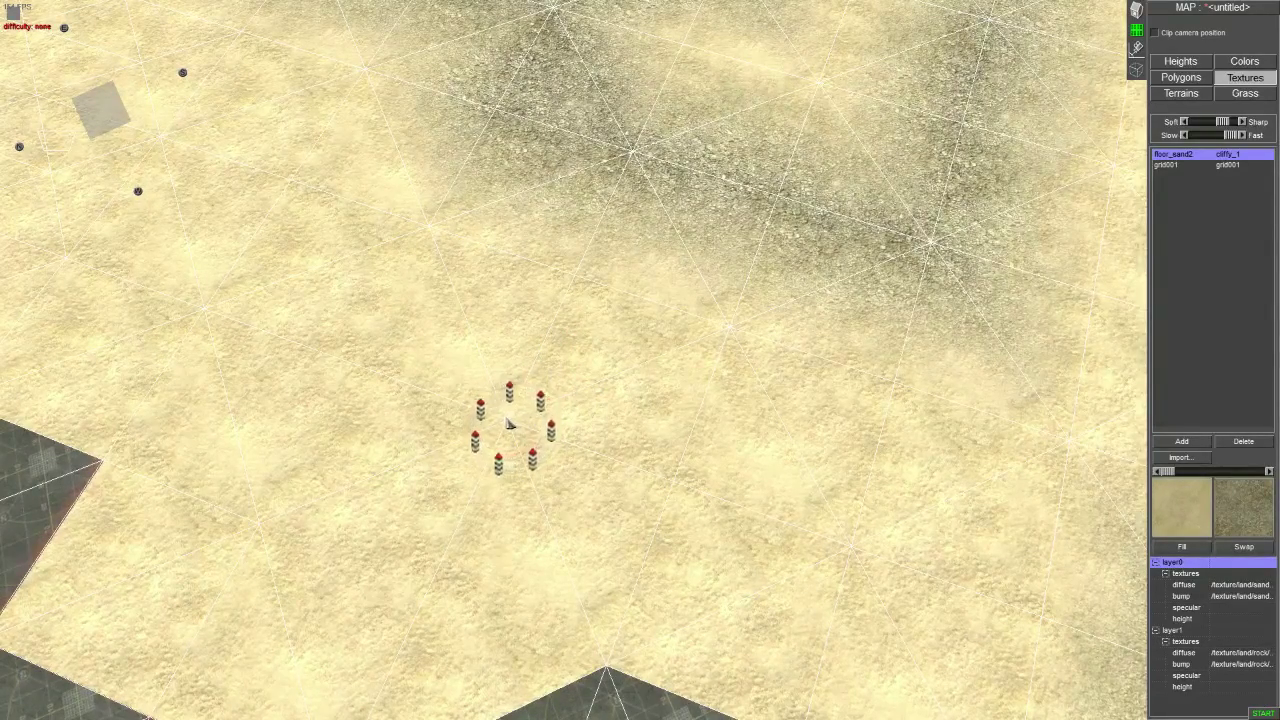
scroll(509, 424, down, 2)
scroll(530, 426, down, 3)
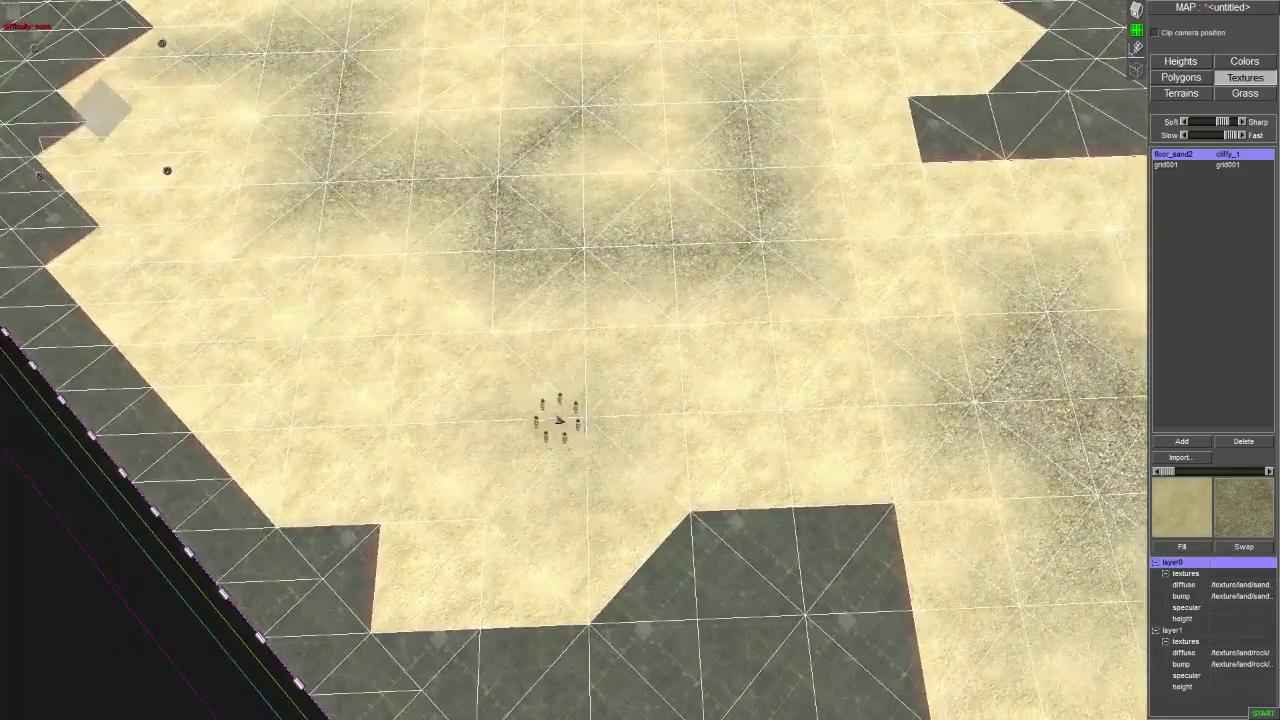
drag(558, 428, 636, 368)
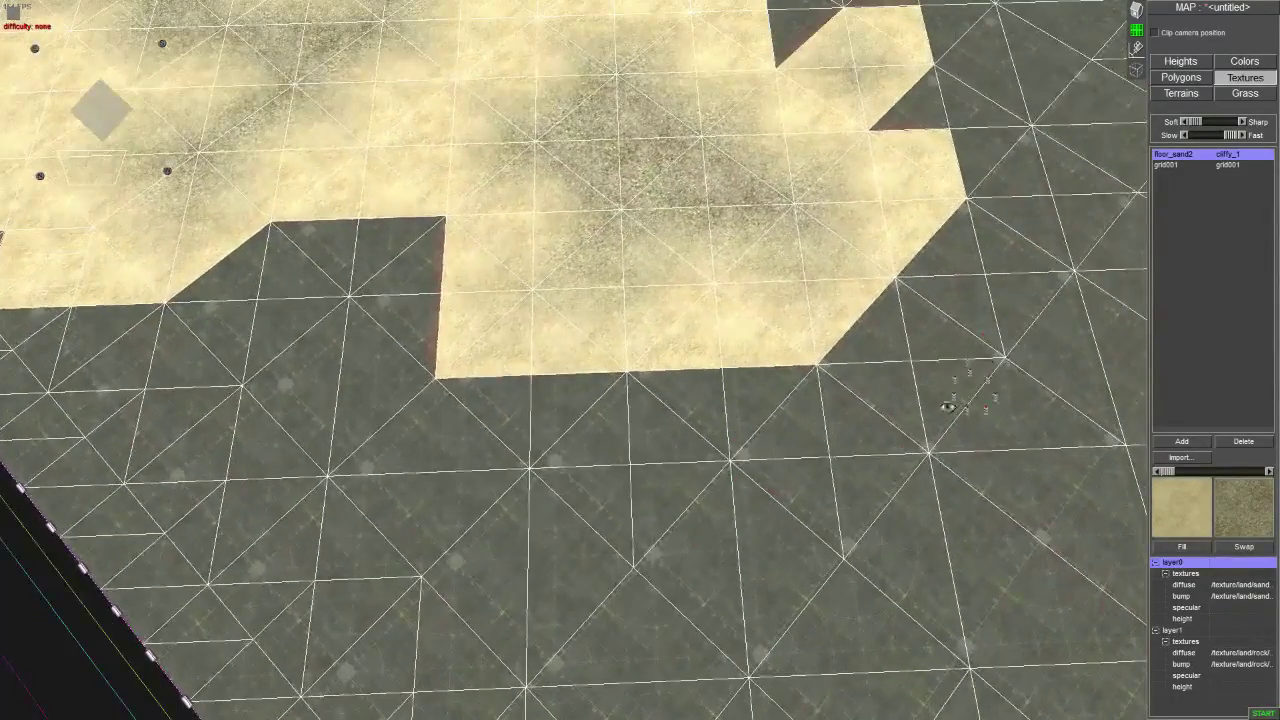
- Cover a large stretch of grey ground with sand and stamp a dark rocky patch
mouse_move(627, 468)
mouse_down()
mouse_move(443, 471)
mouse_move(357, 286)
mouse_move(200, 443)
mouse_move(155, 530)
mouse_move(96, 355)
mouse_up()
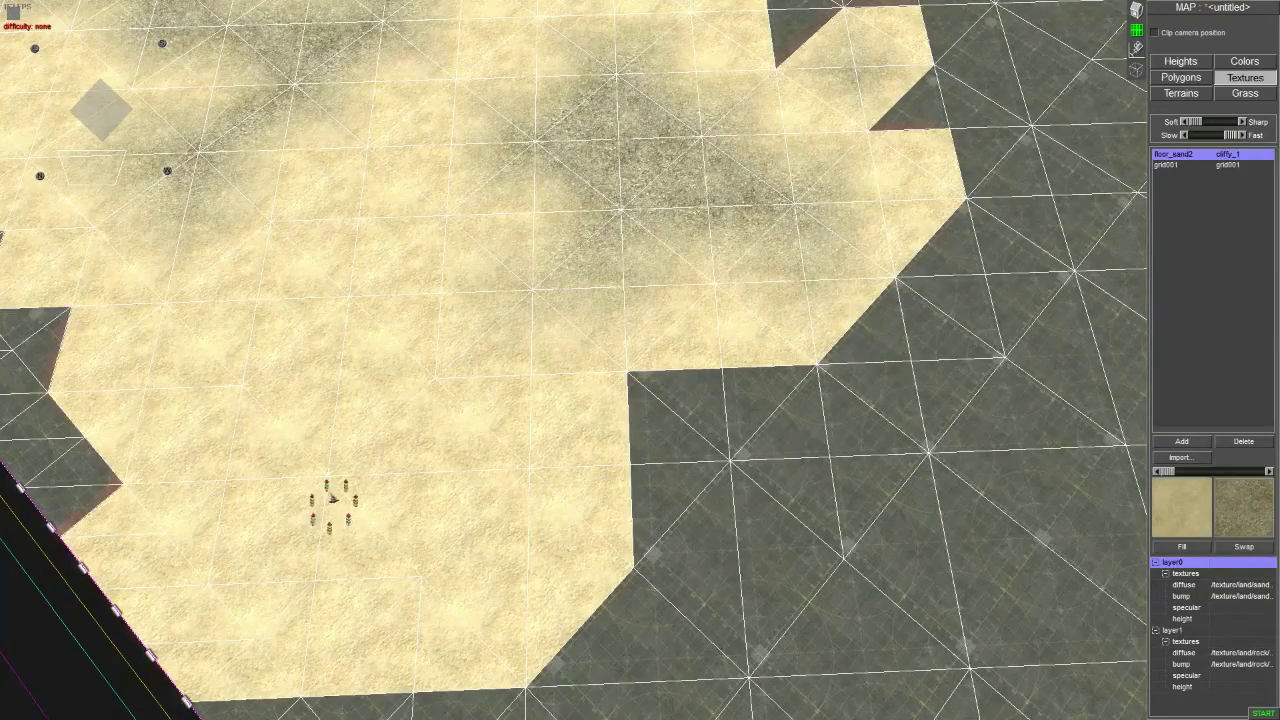
click(324, 477)
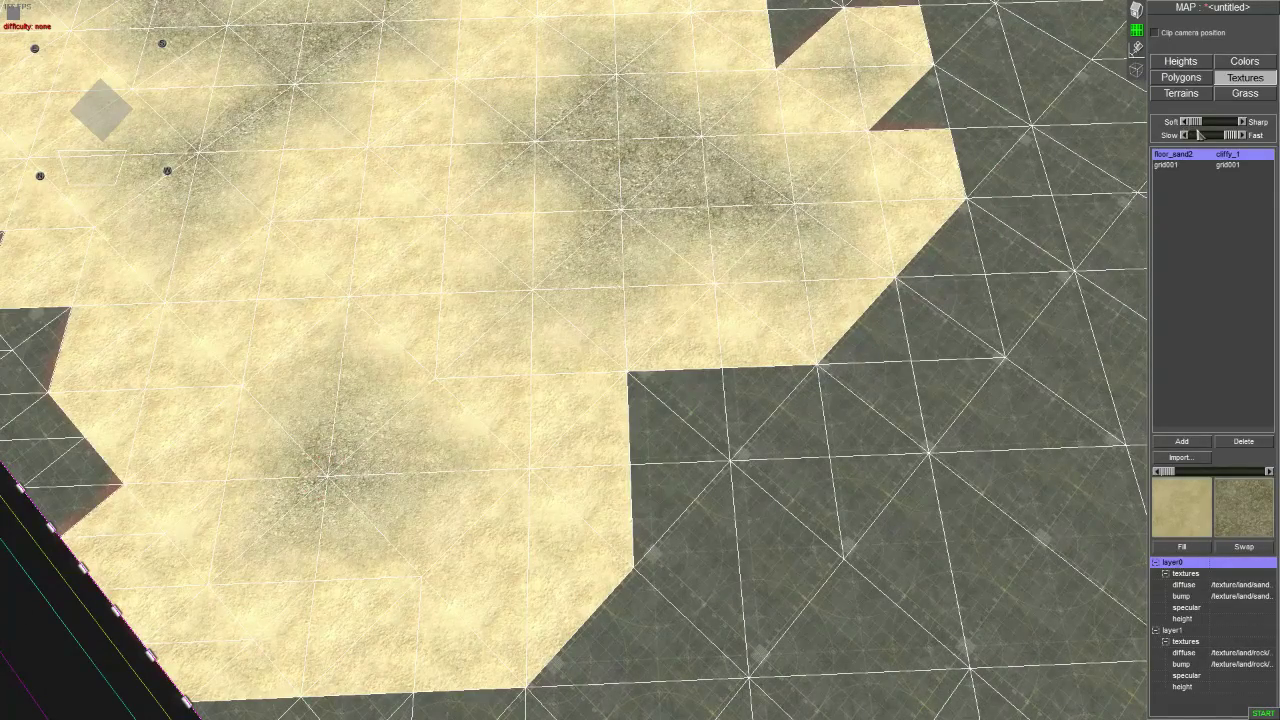
- Set the brush edge to Sharp and paint a diagonal cliffy_1 rock band across the sand
drag(1196, 121, 1232, 121)
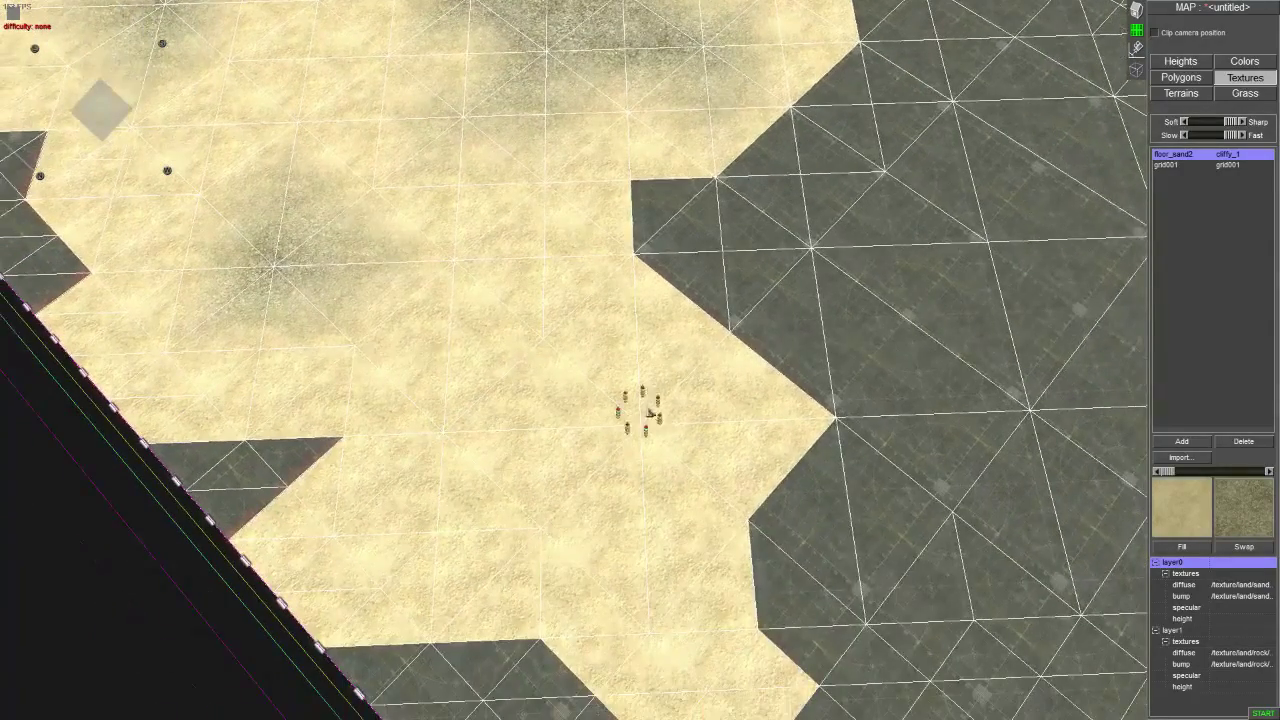
mouse_move(810, 150)
mouse_down()
mouse_move(710, 362)
mouse_move(750, 318)
mouse_up()
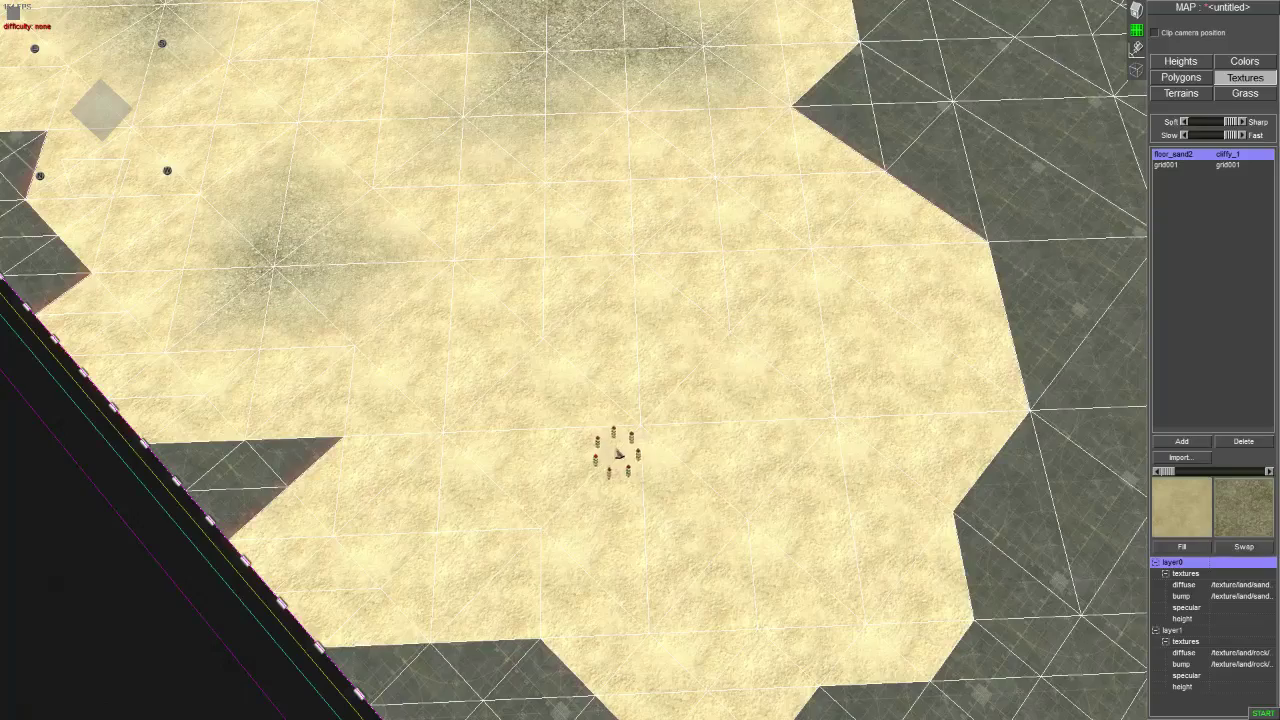
drag(619, 453, 644, 439)
mouse_move(688, 553)
middle_down()
mouse_move(480, 428)
mouse_move(643, 414)
mouse_move(334, 457)
mouse_move(625, 430)
middle_up()
mouse_move(626, 433)
mouse_down()
mouse_move(691, 423)
mouse_move(530, 490)
mouse_move(627, 270)
mouse_up()
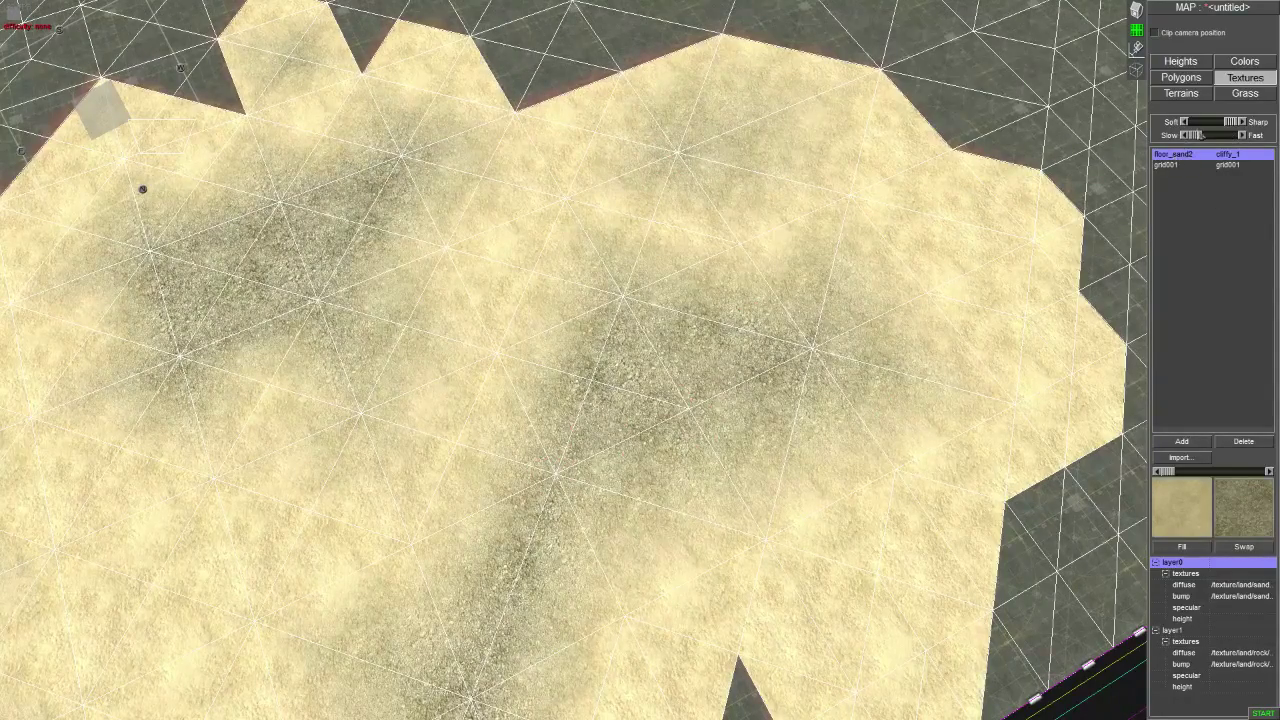
- Lighten the existing dark patches with sand and stamp new dark patches nearby
key(Right)
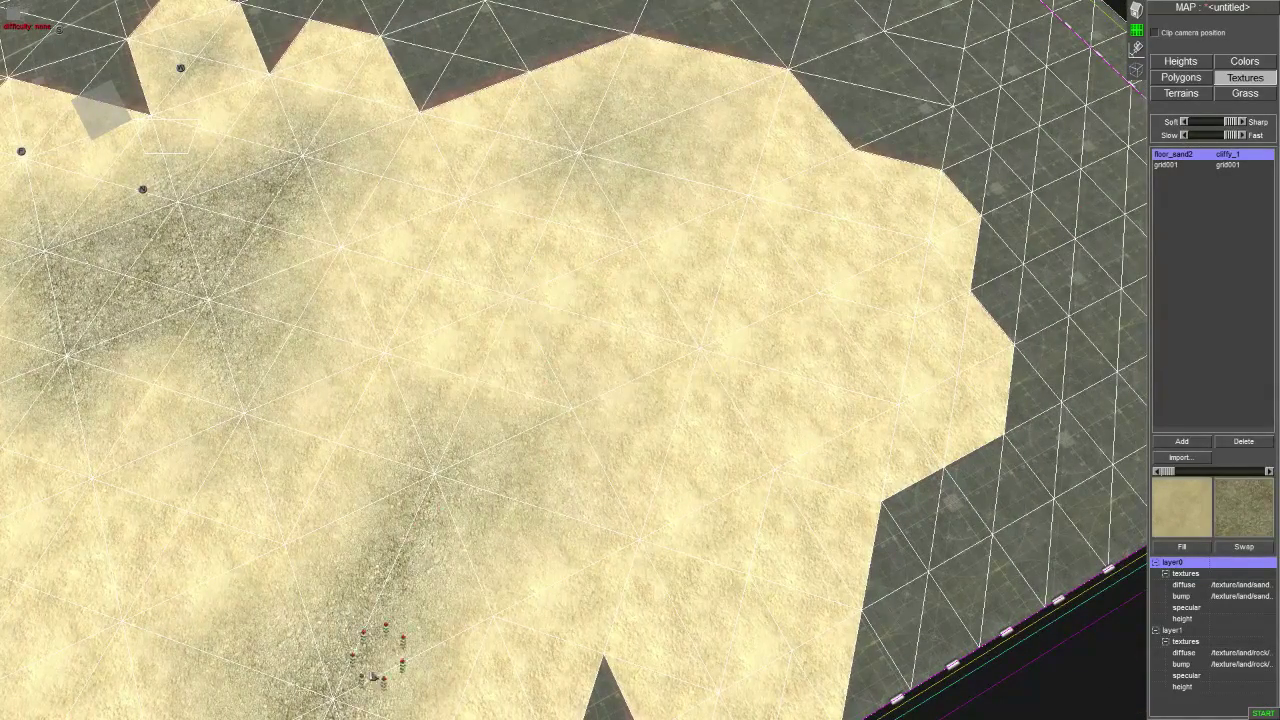
scroll(386, 671, down, 2)
drag(312, 693, 461, 357)
drag(572, 148, 558, 205)
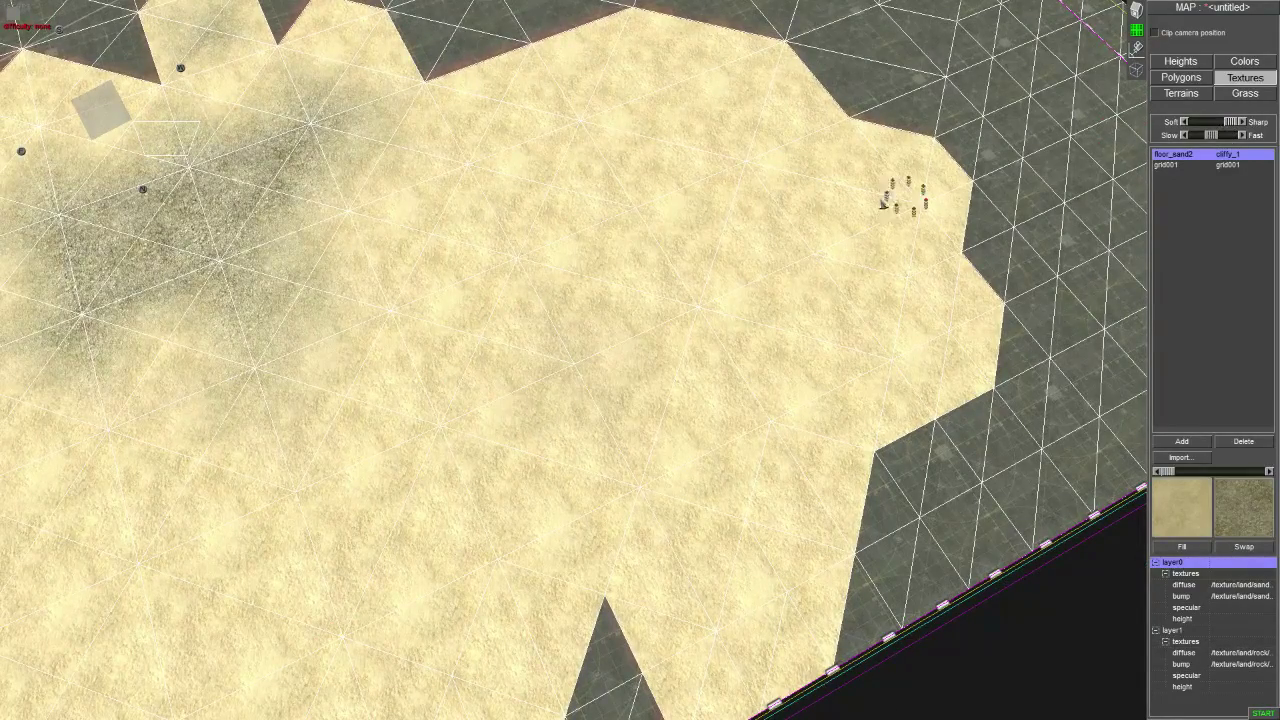
click(697, 310)
mouse_move(556, 400)
mouse_down()
mouse_move(509, 394)
mouse_move(640, 503)
mouse_move(1055, 225)
mouse_up()
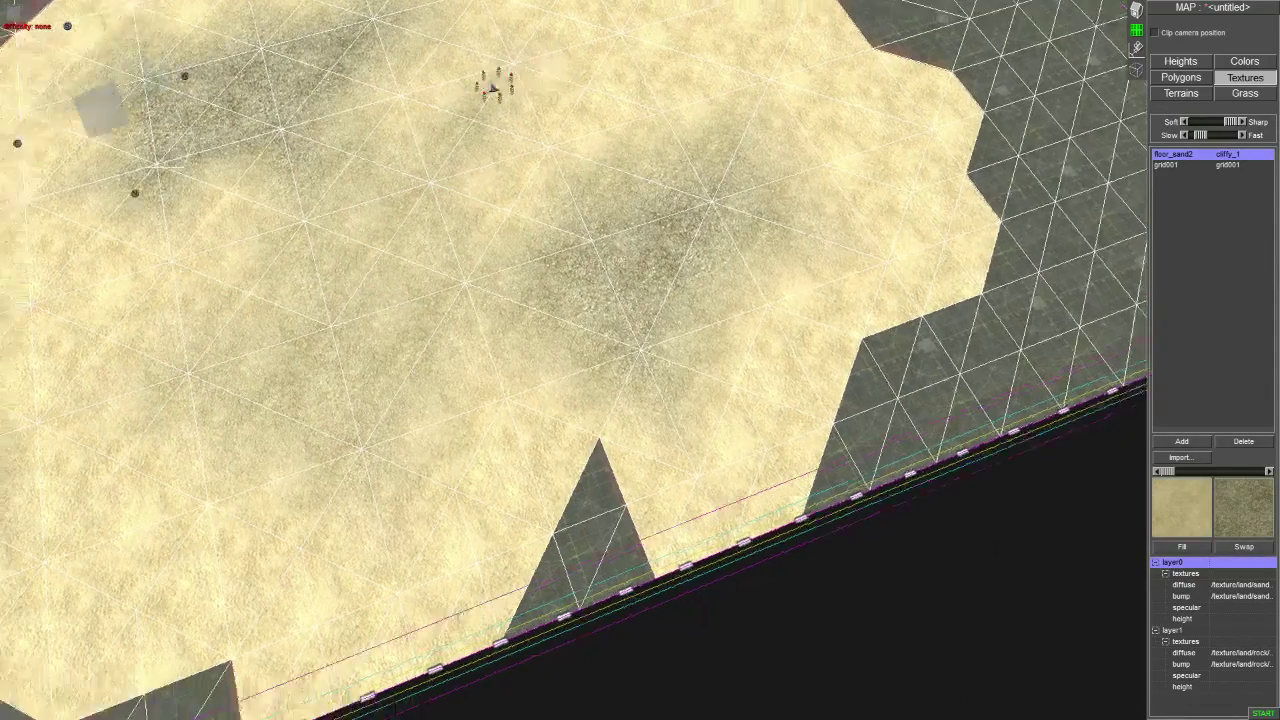
- Bring the sand edge into view and paint rough darker sand strokes up and to the right
middle_drag(574, 360, 700, 360)
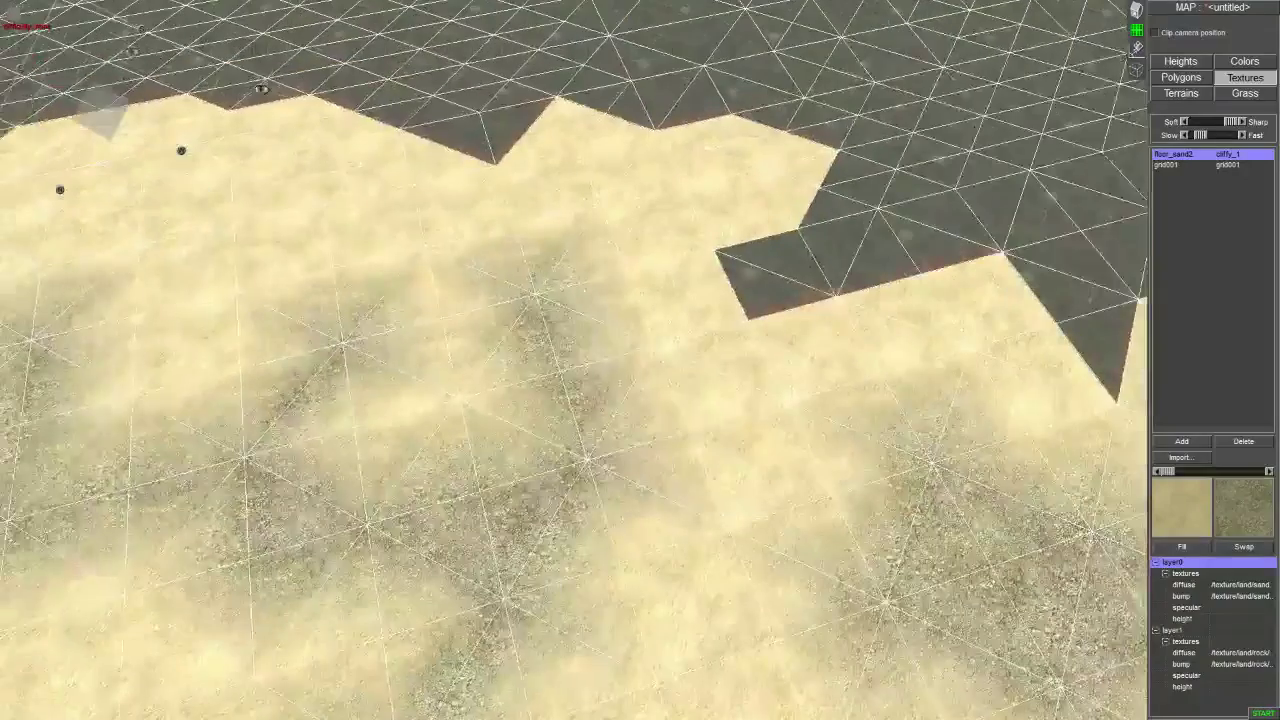
middle_drag(294, 99, 718, 432)
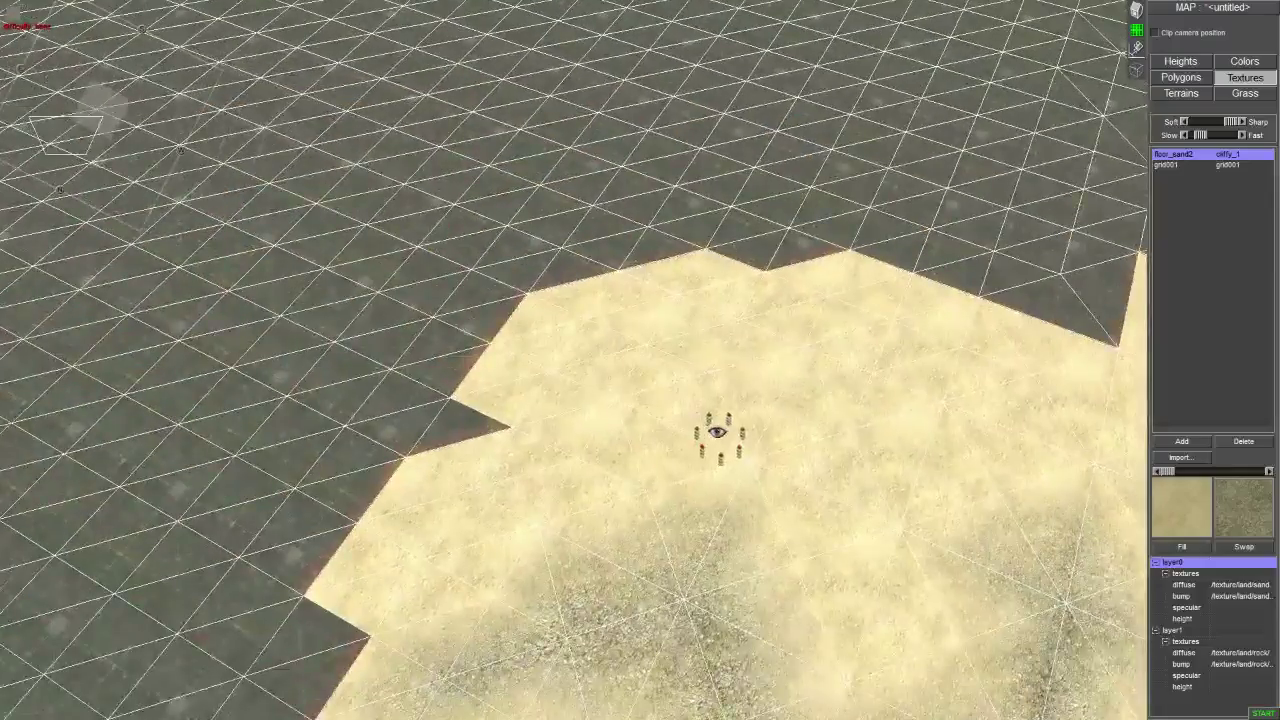
middle_drag(640, 360, 700, 380)
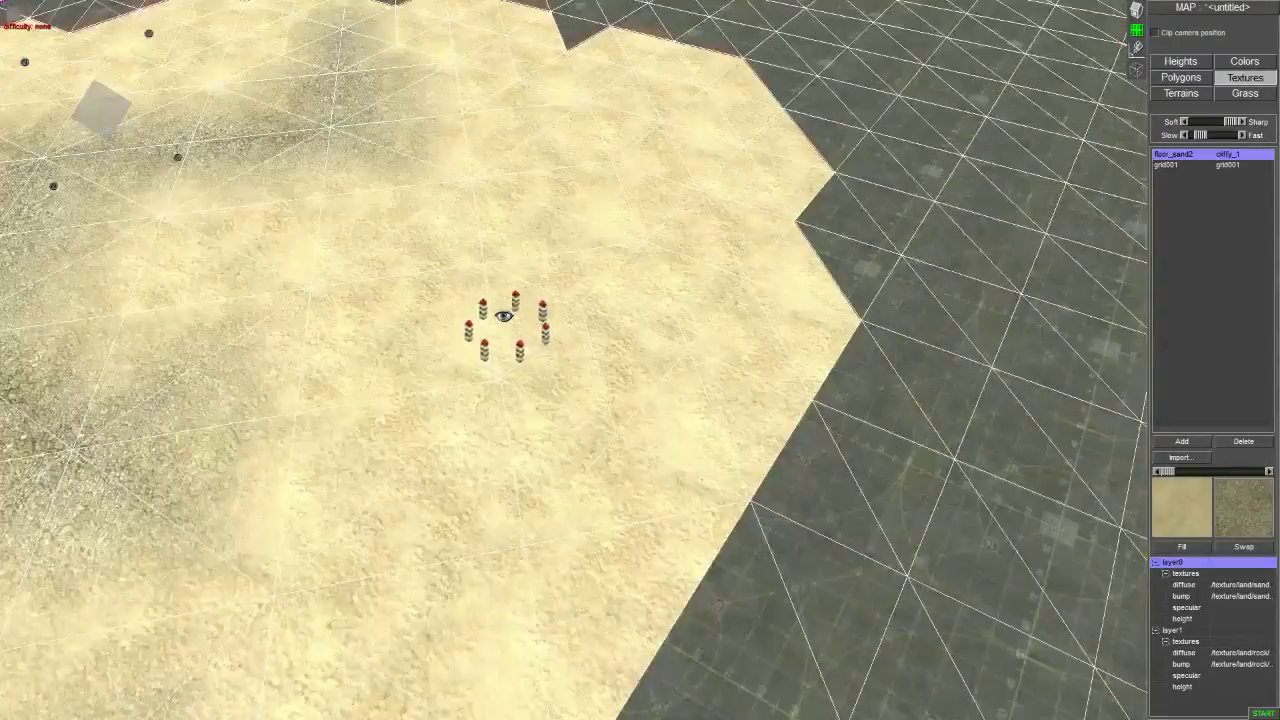
scroll(512, 457, up, 3)
mouse_move(500, 420)
middle_down()
mouse_move(994, 505)
mouse_move(455, 484)
middle_up()
click(476, 352)
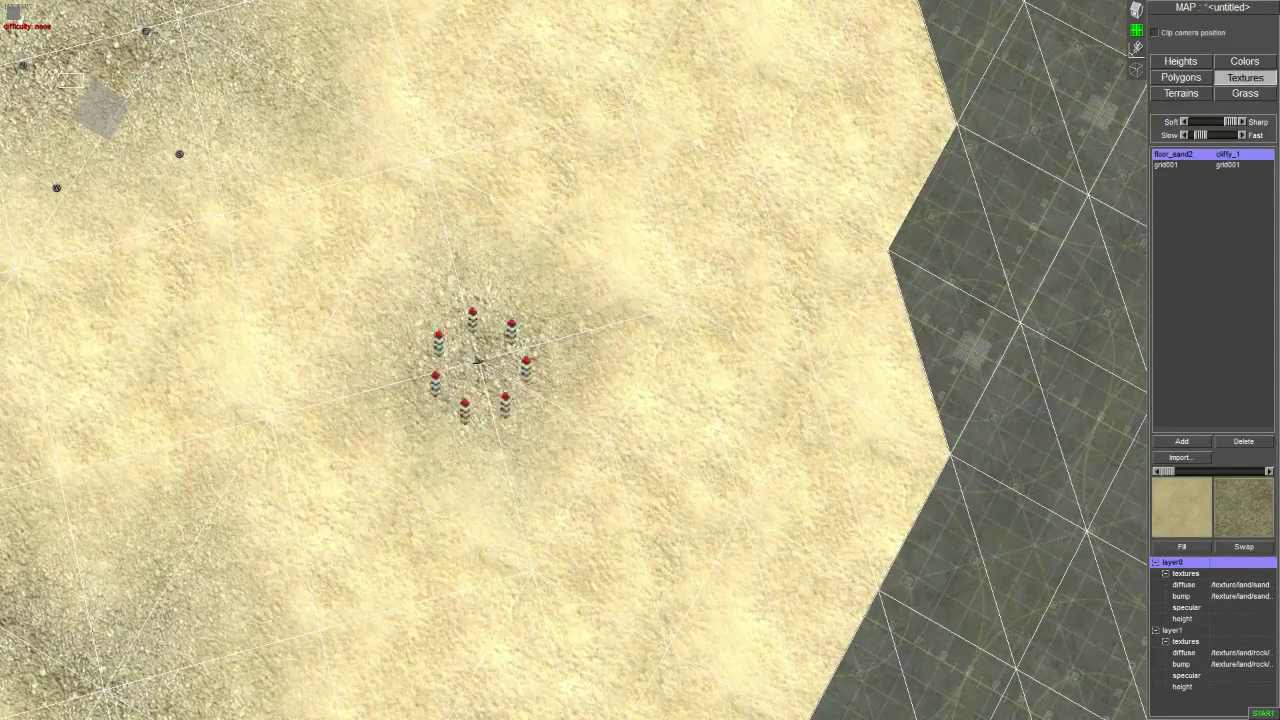
mouse_move(460, 322)
mouse_down()
mouse_move(681, 248)
mouse_move(757, 243)
mouse_move(794, 177)
mouse_up()
middle_drag(794, 177, 714, 329)
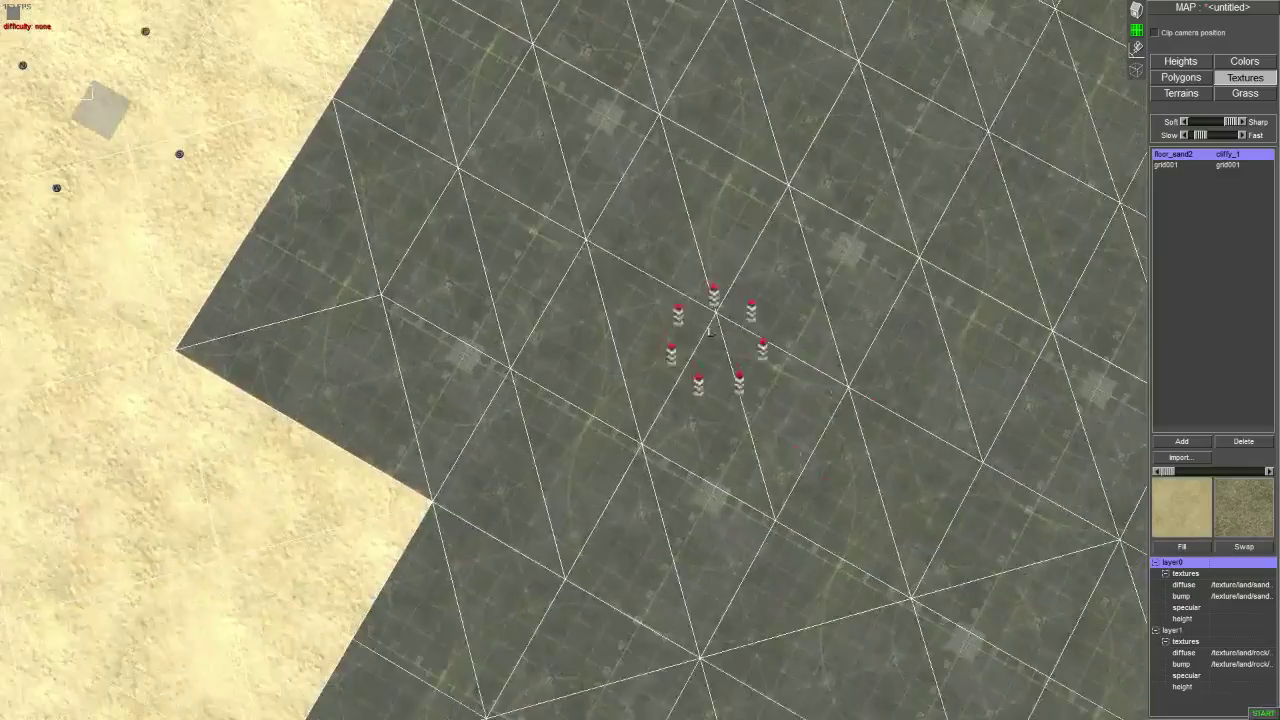
- Spread sand over the grey cliff ground to the upper right
scroll(714, 329, down, 3)
mouse_move(567, 200)
mouse_down()
mouse_move(657, 243)
mouse_move(482, 282)
mouse_up()
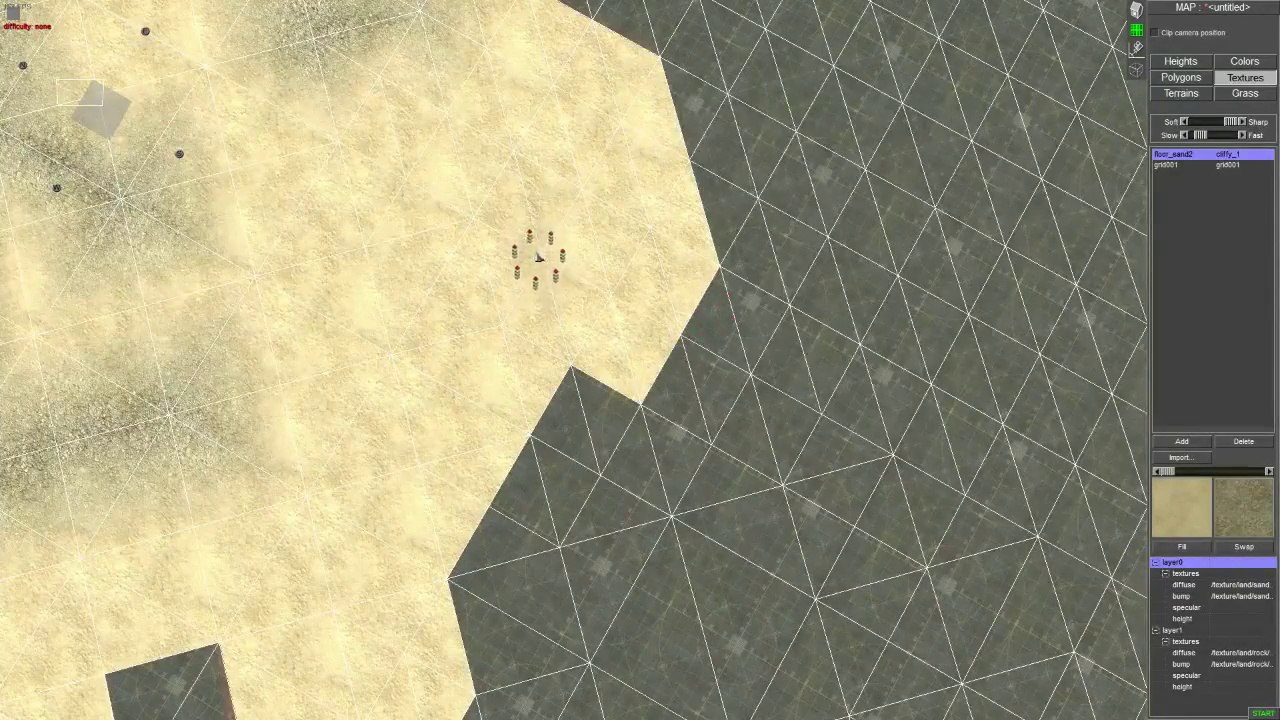
scroll(447, 284, up, 3)
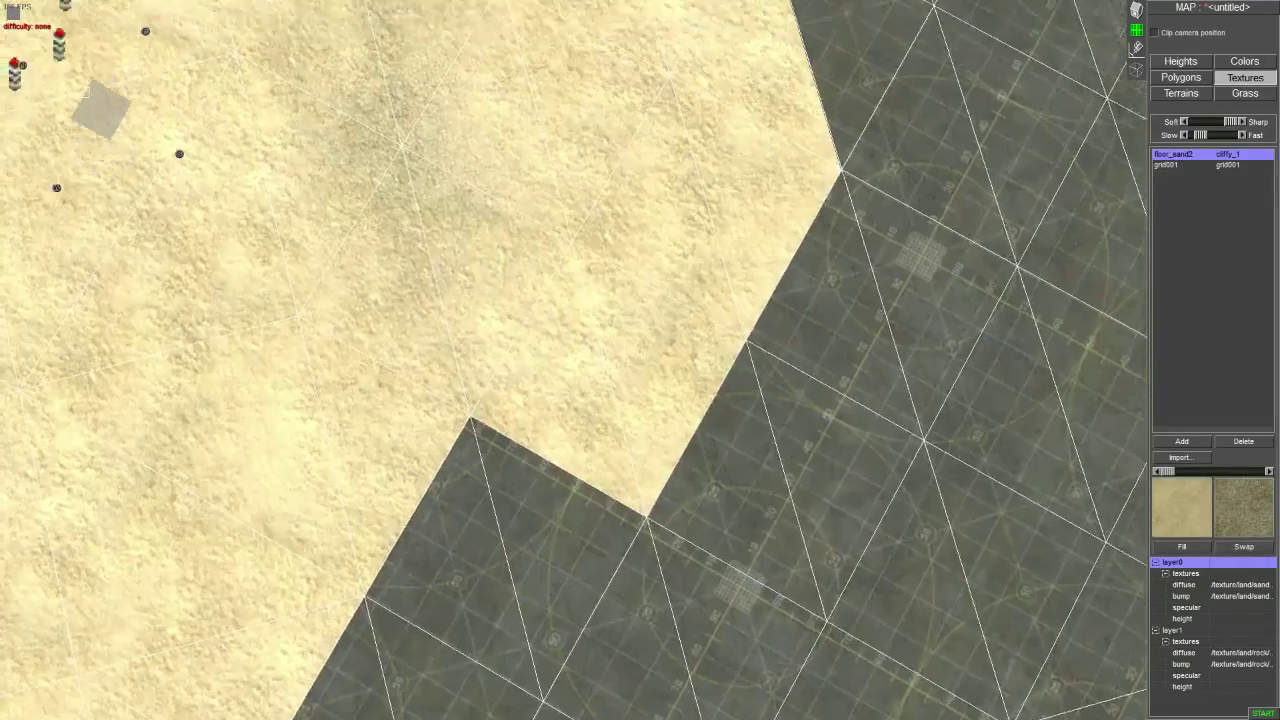
scroll(447, 240, up, 2)
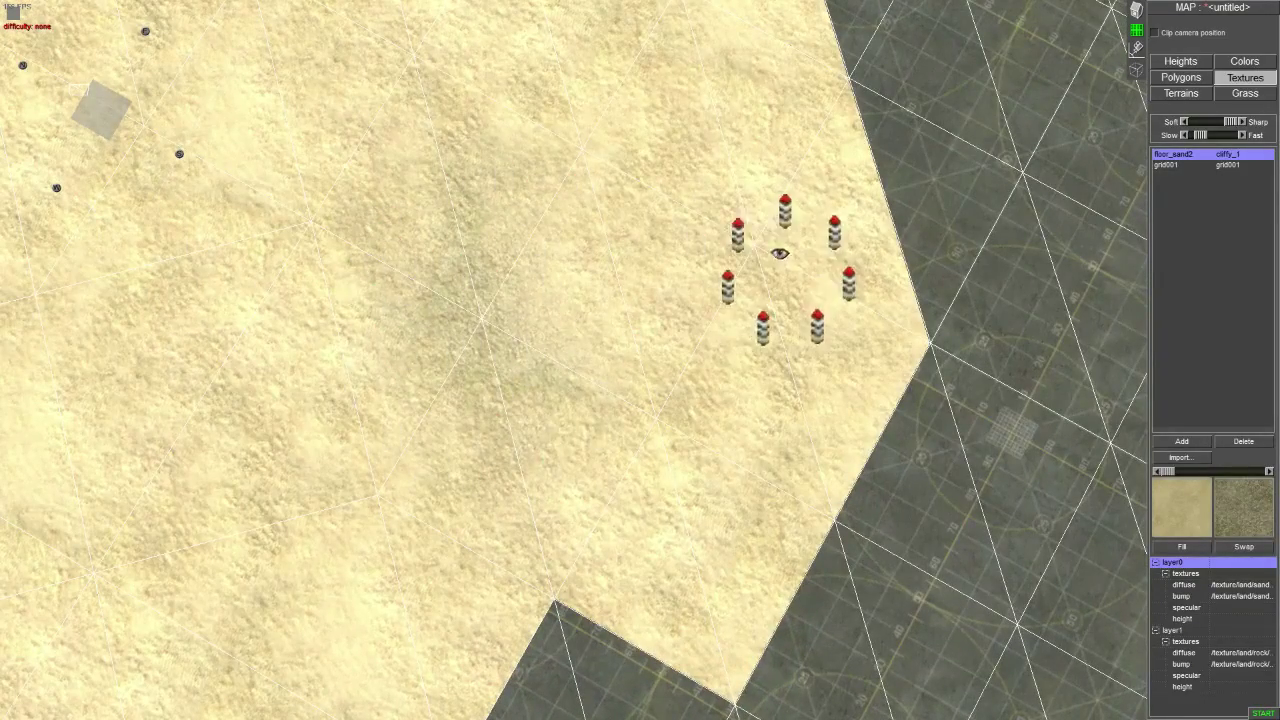